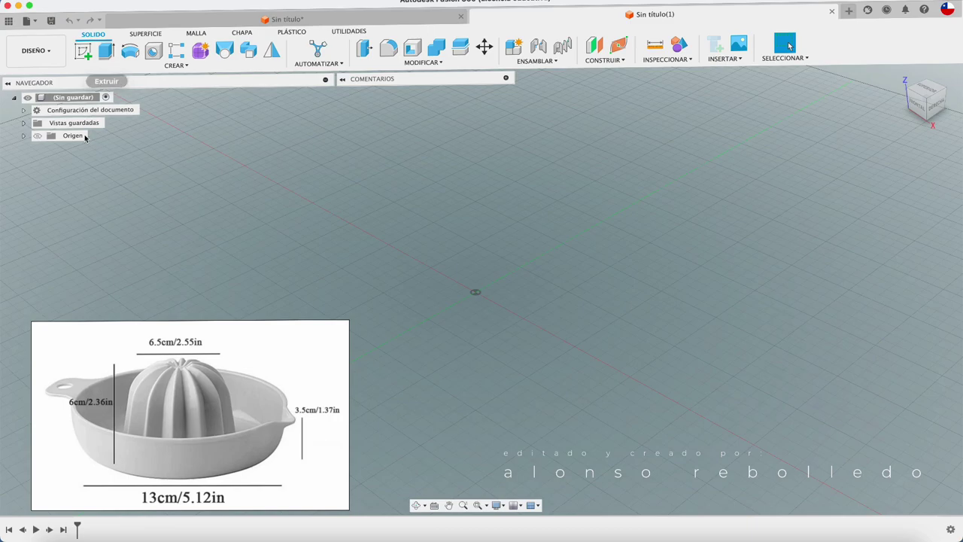
Show the origin and start a sketch on the horizontal XY plane
left_click(36, 135)
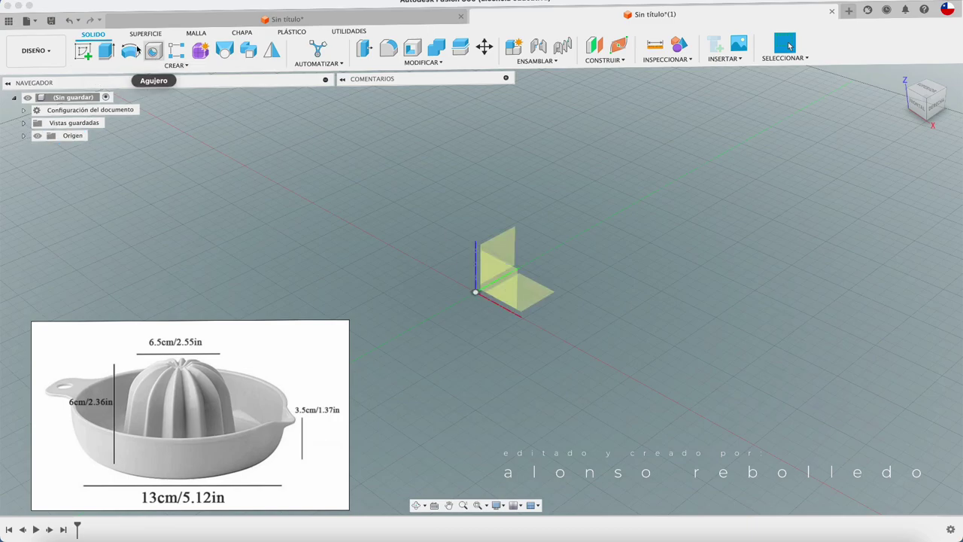
left_click(83, 50)
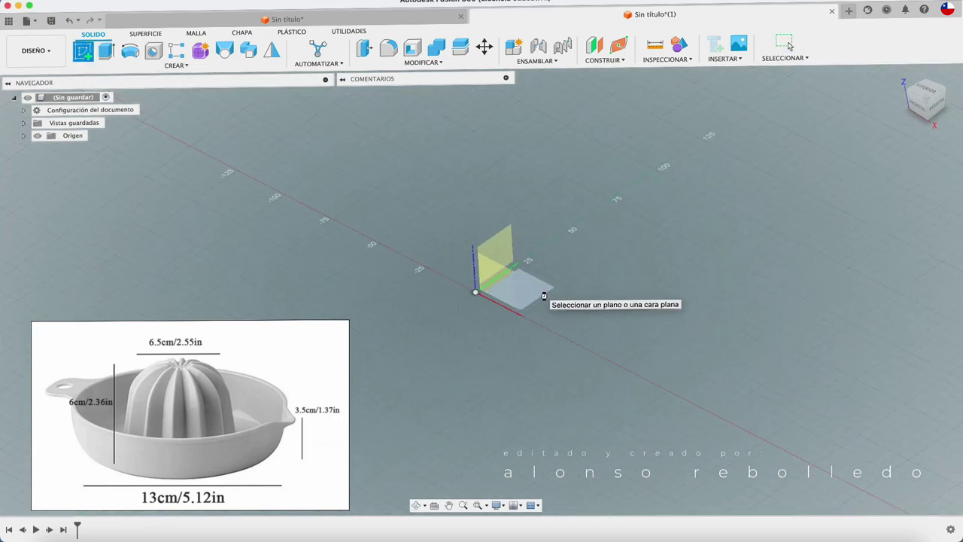
left_click(545, 296)
Draw a 65 mm diameter circle centred on the origin
key("c")
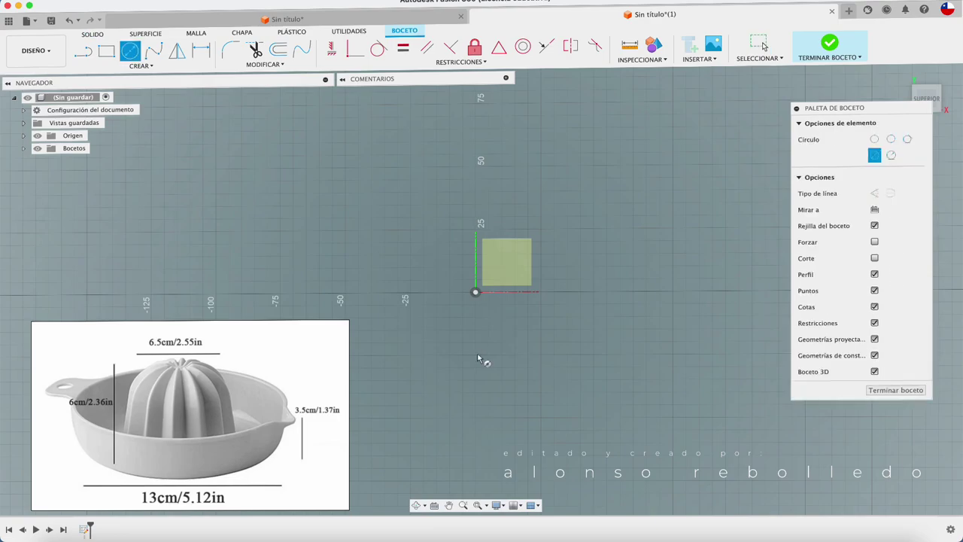
left_click(475, 292)
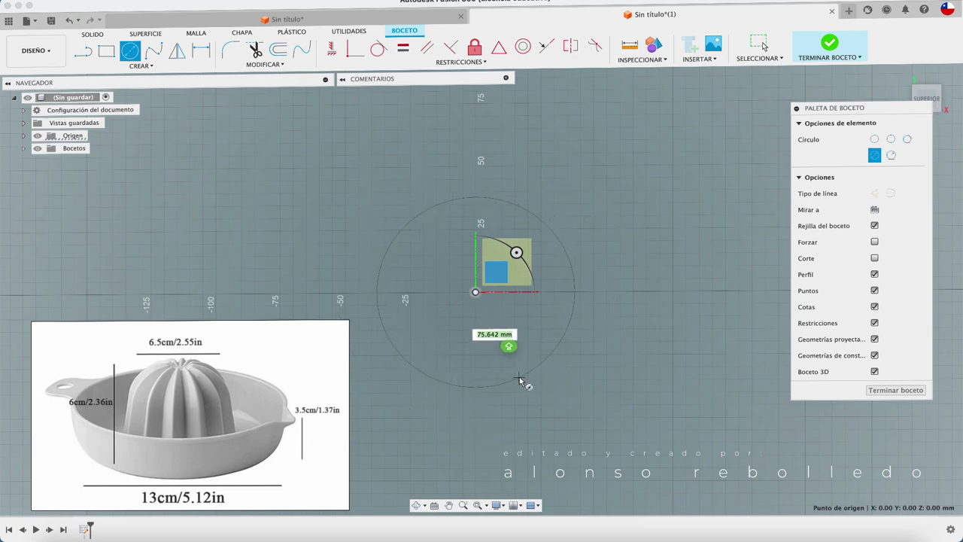
type("65")
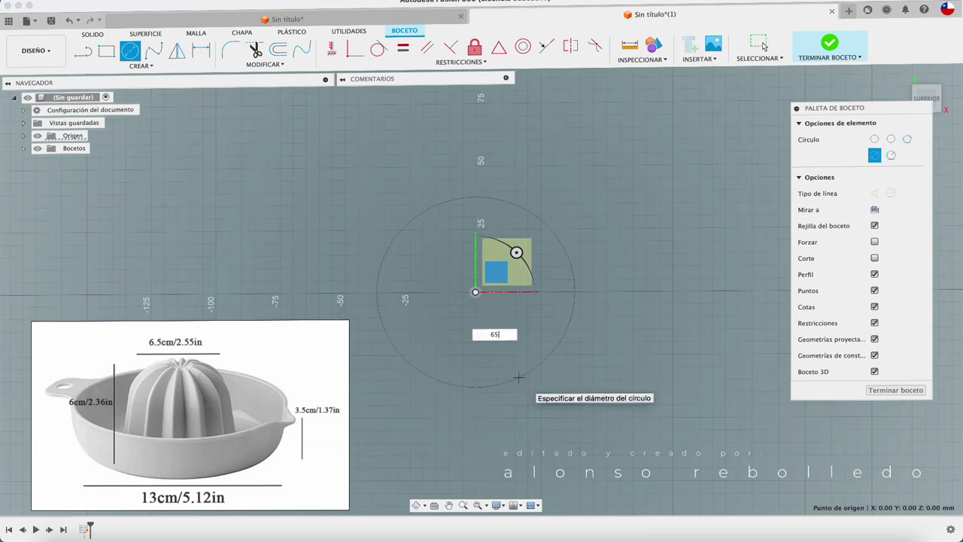
key("Return")
key("Escape")
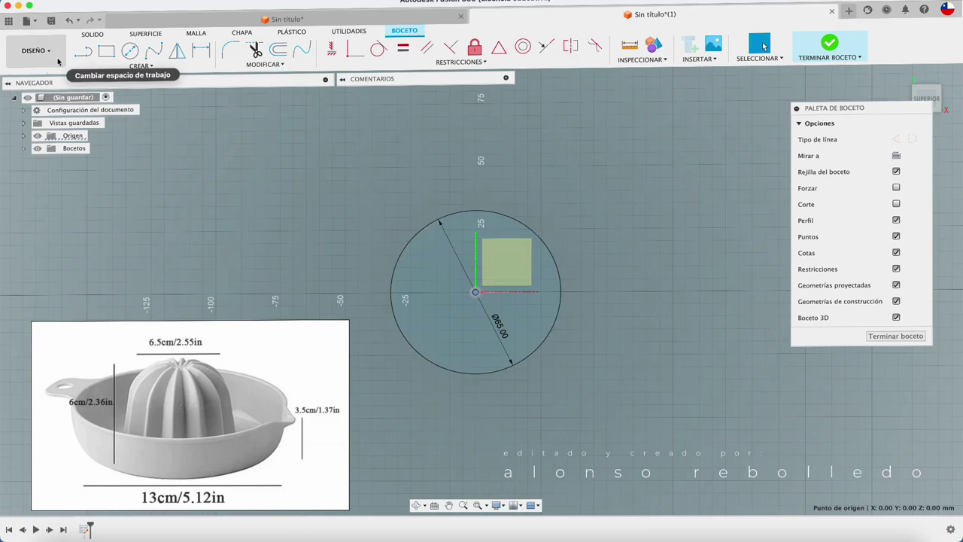
Draw a 12 mm circle centred on the top point of the big circle
left_click(129, 50)
scroll(557, 226, "up", 2)
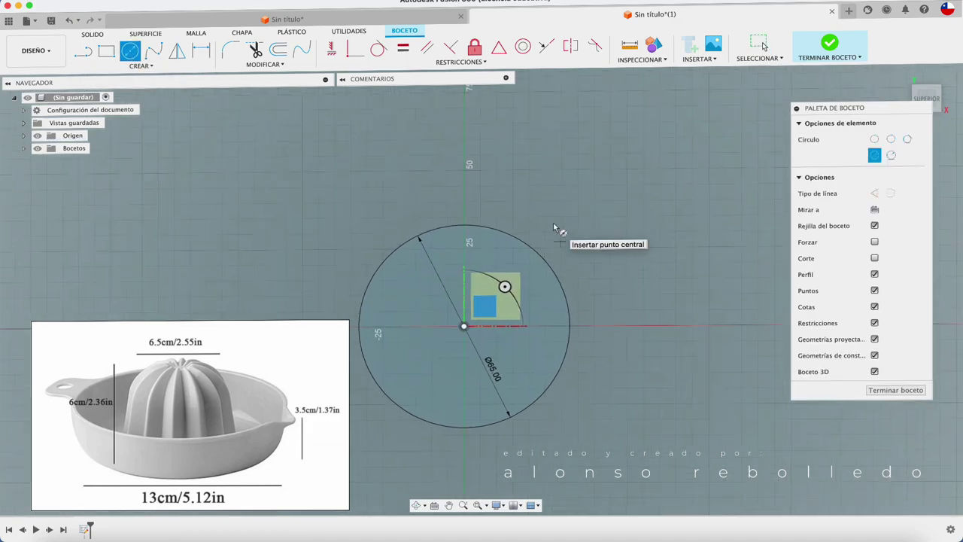
left_click(464, 226)
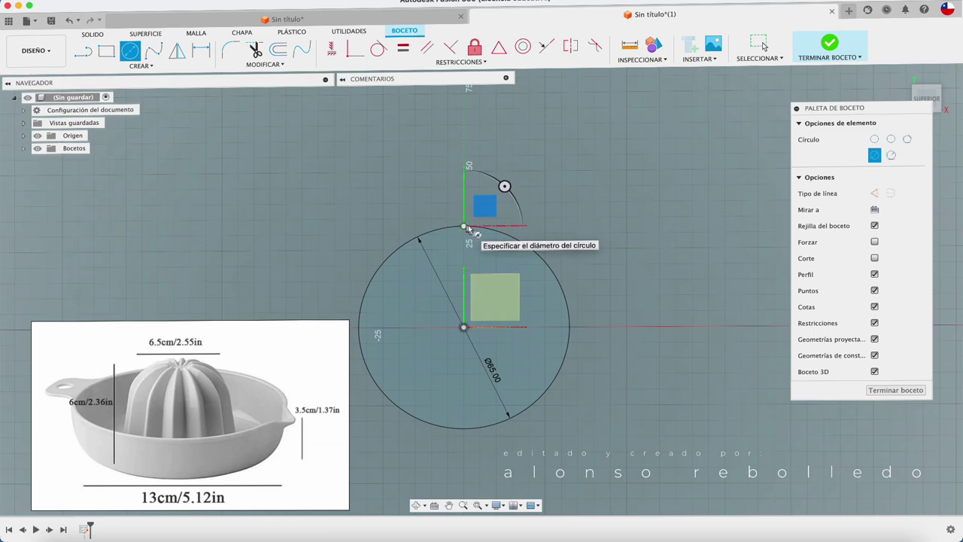
scroll(489, 216, "up", 2)
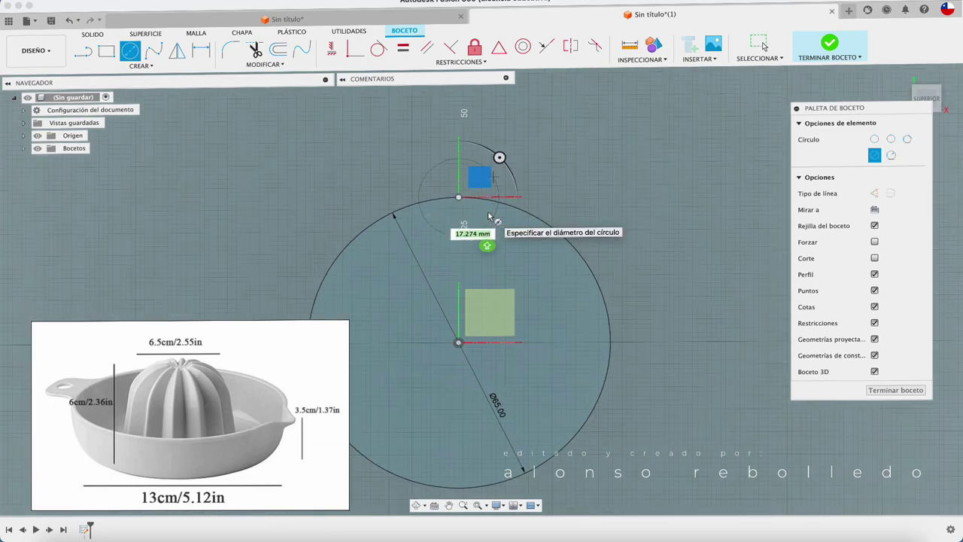
scroll(491, 203, "up", 2)
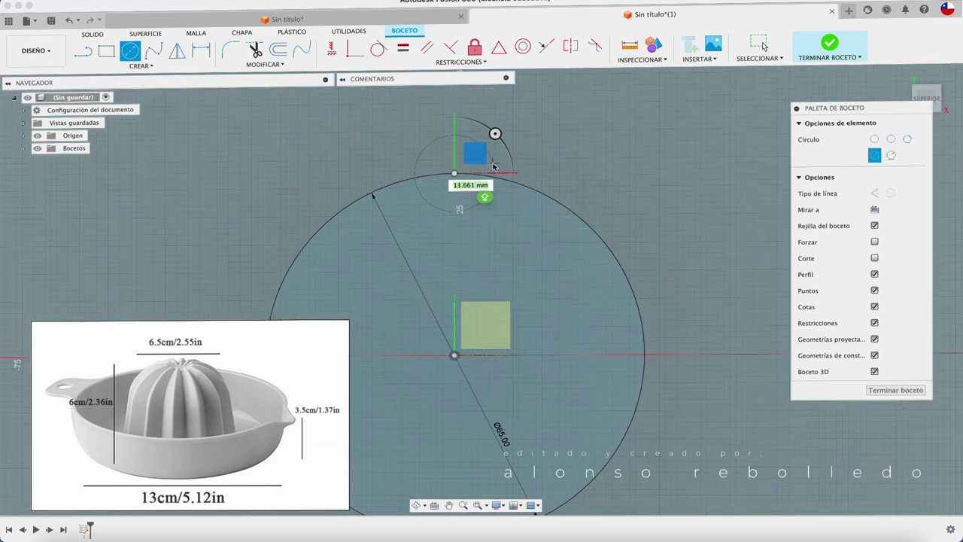
type("12")
key("Return")
key("Escape")
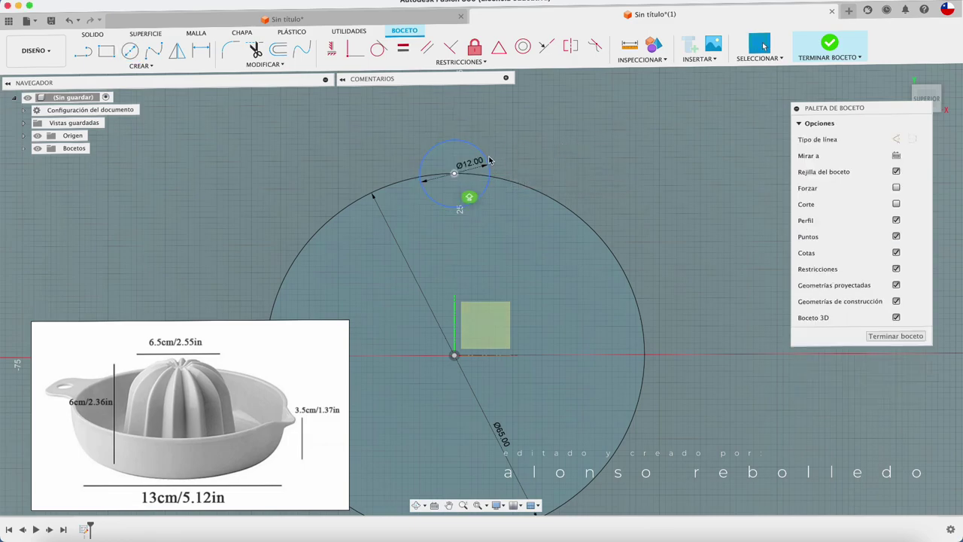
Change the small circle's diameter to 15 mm and trim away its upper arc
double_click(468, 164)
type("15")
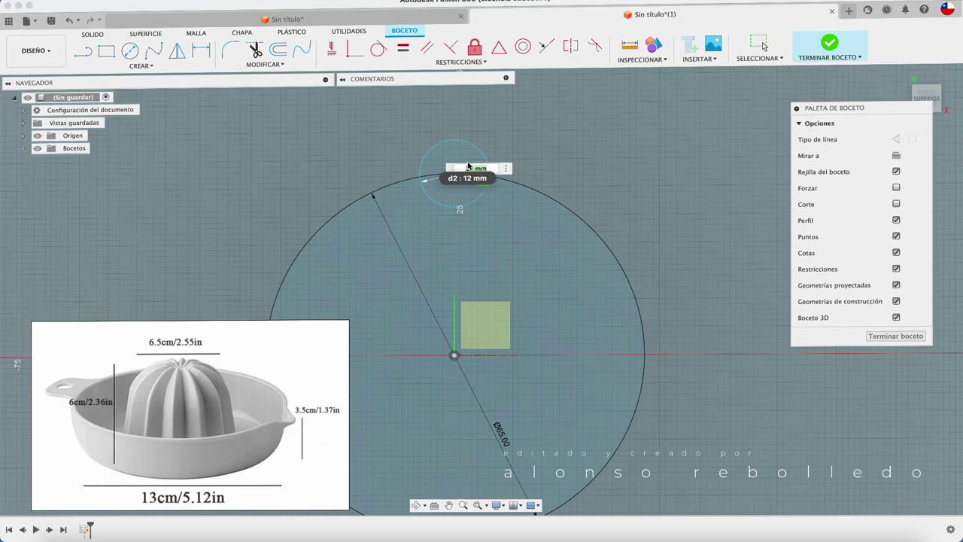
key("Return")
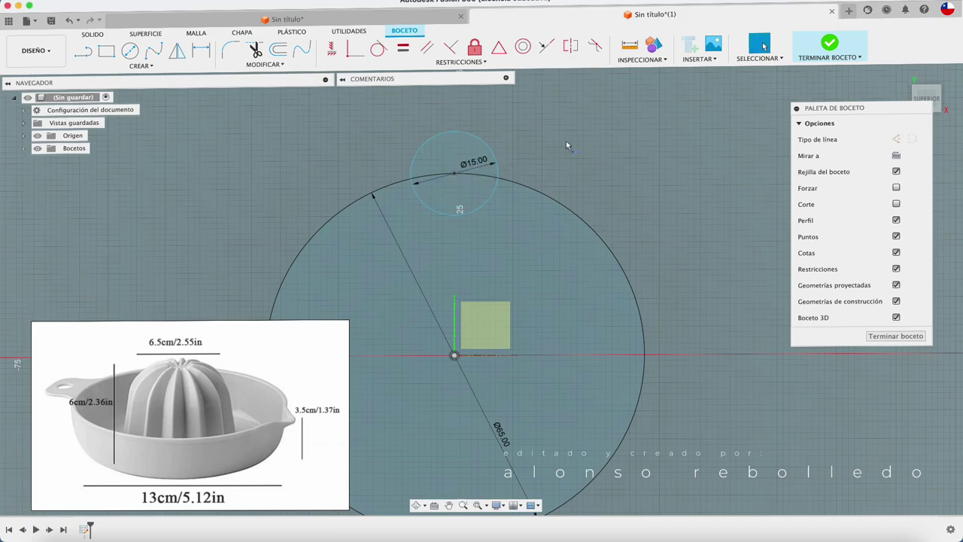
key("t")
left_click(485, 145)
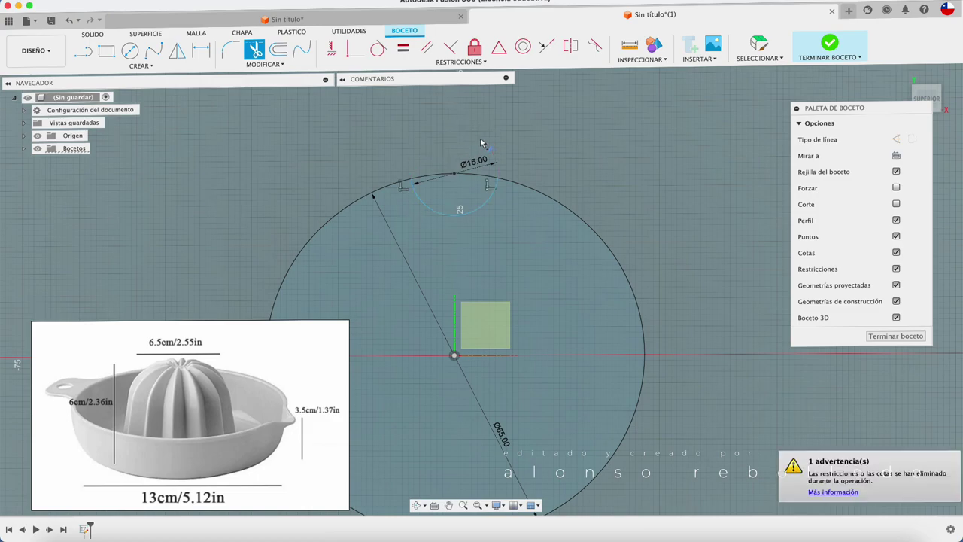
Trim the big circle's arc inside the small circle and fillet both notch corners at 5 mm
left_click(480, 176)
left_click(232, 51)
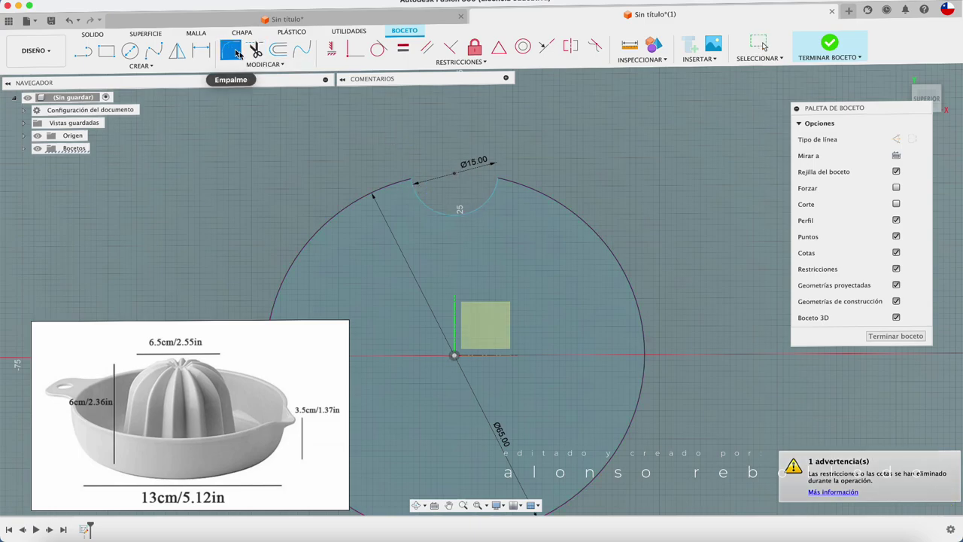
left_click(397, 190)
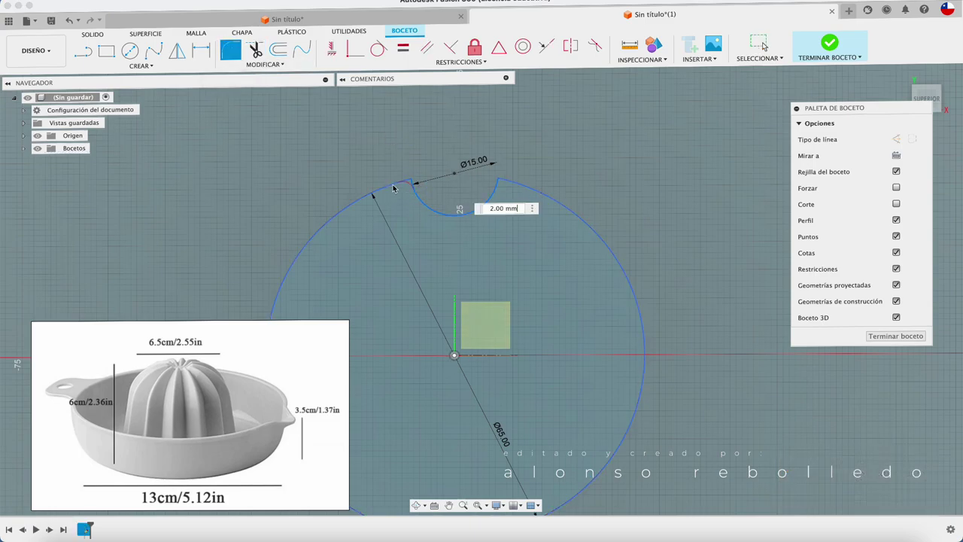
type("5")
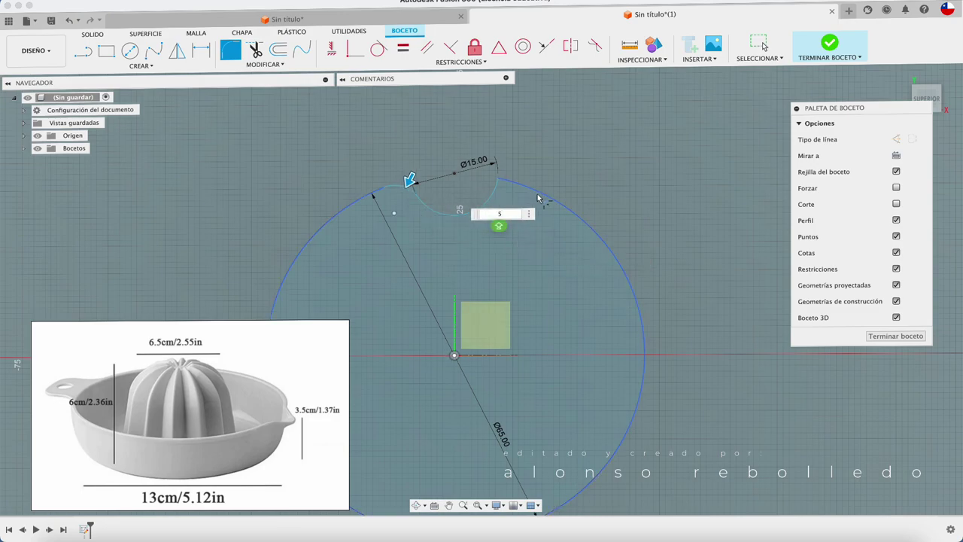
key("Return")
left_click(516, 188)
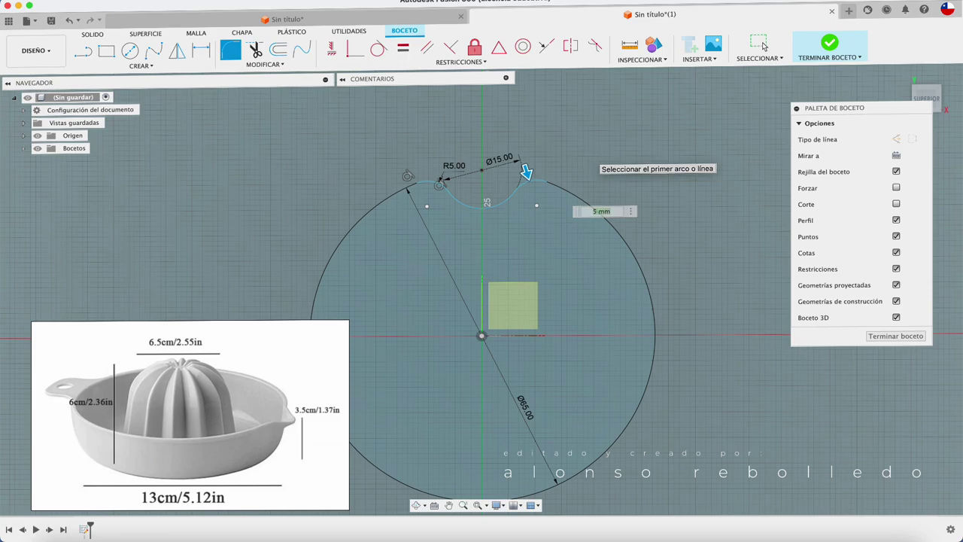
key("Return")
key("Escape")
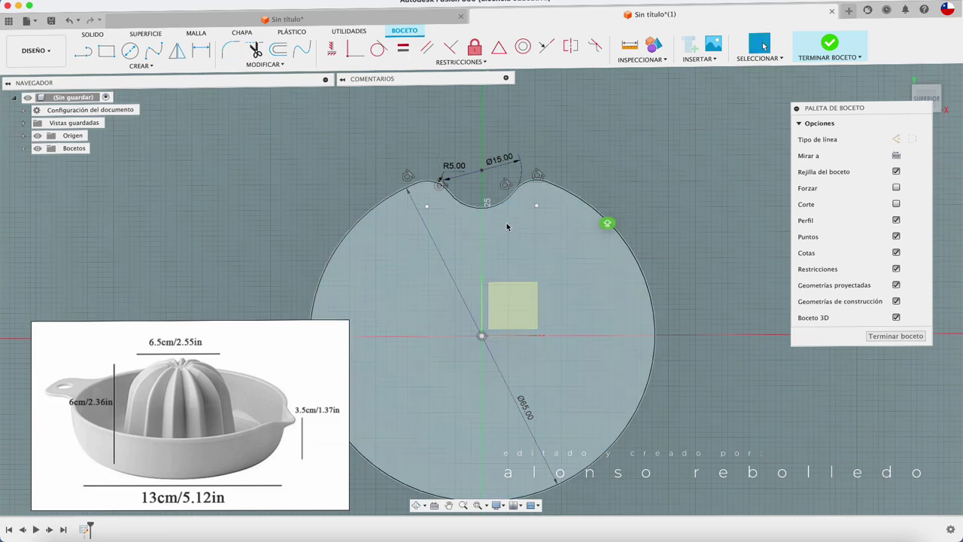
scroll(359, 187, "up", 2)
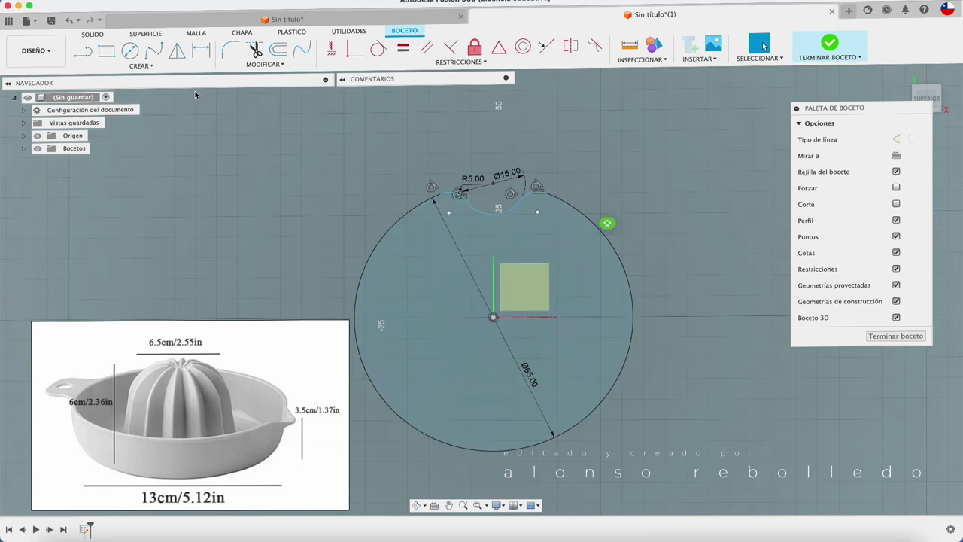
Circular-pattern the filleted notch arcs around the circle centre with a quantity of 7
left_click(139, 65)
left_click(105, 212)
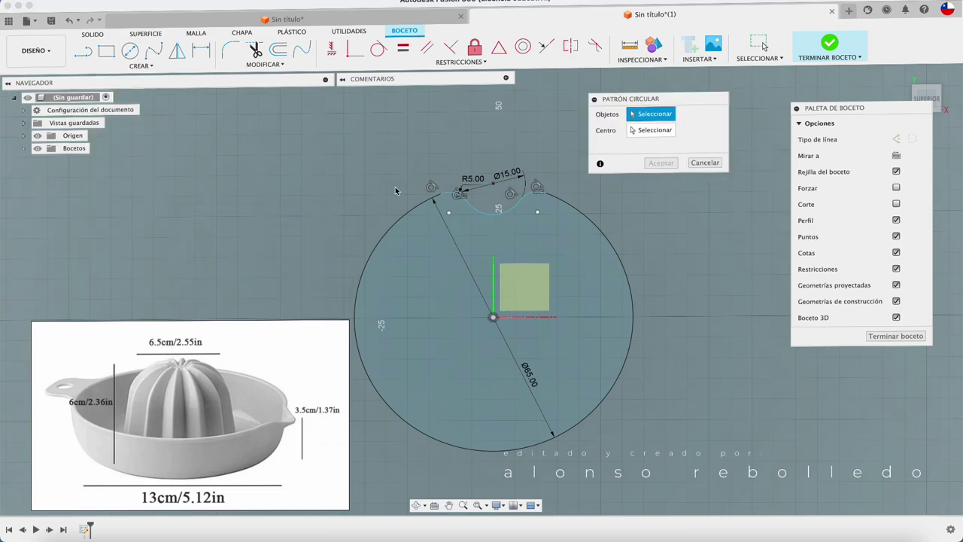
left_click_drag(397, 165, 570, 239)
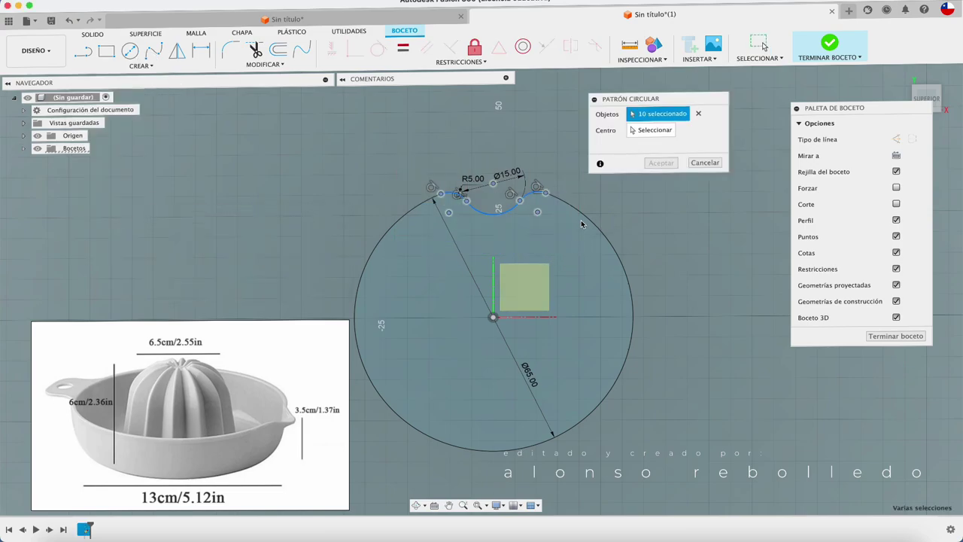
left_click(654, 130)
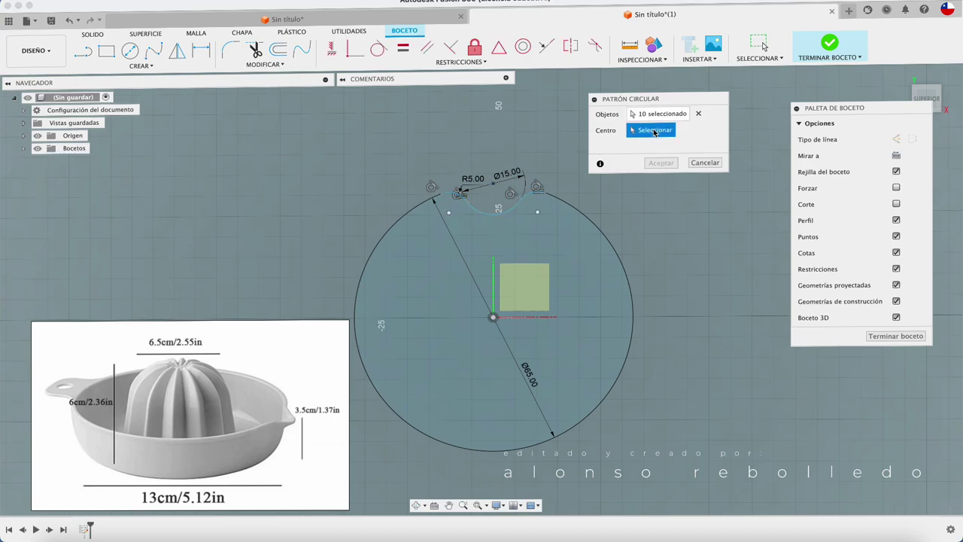
left_click(494, 317)
left_click(552, 320)
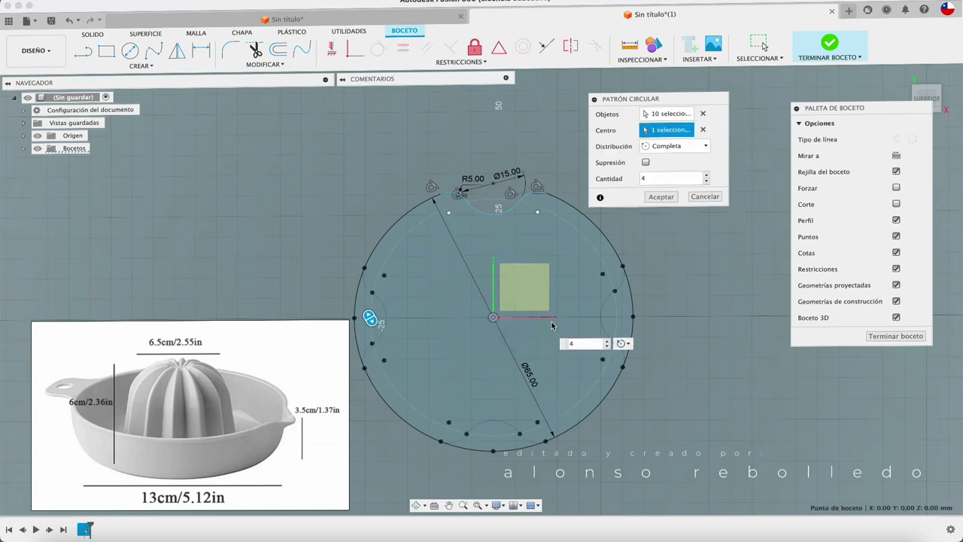
left_click(607, 341)
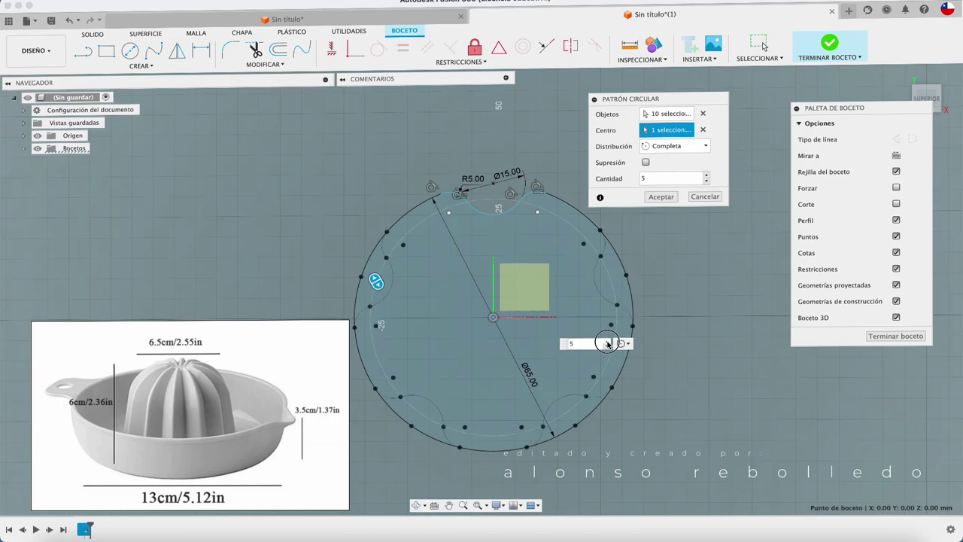
left_click(608, 341)
left_click(607, 342)
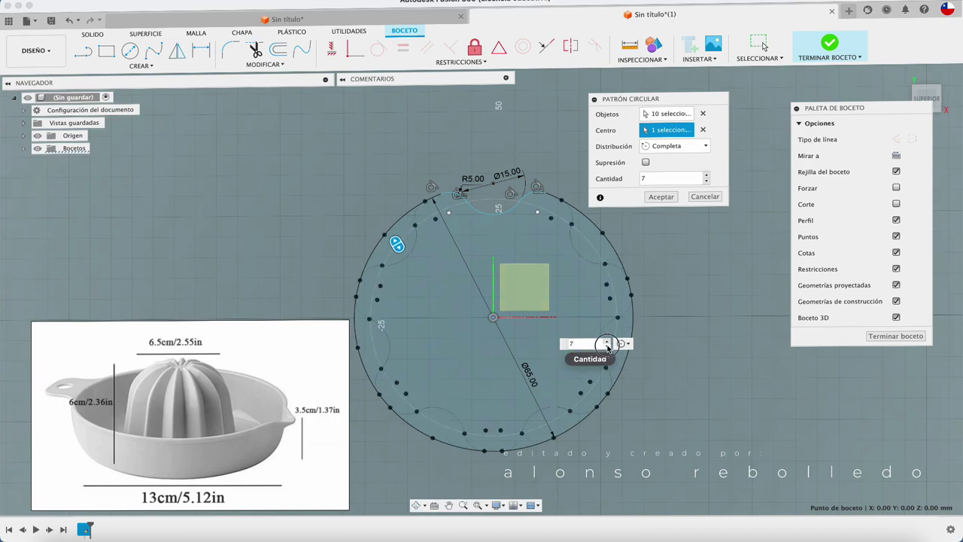
left_click(661, 195)
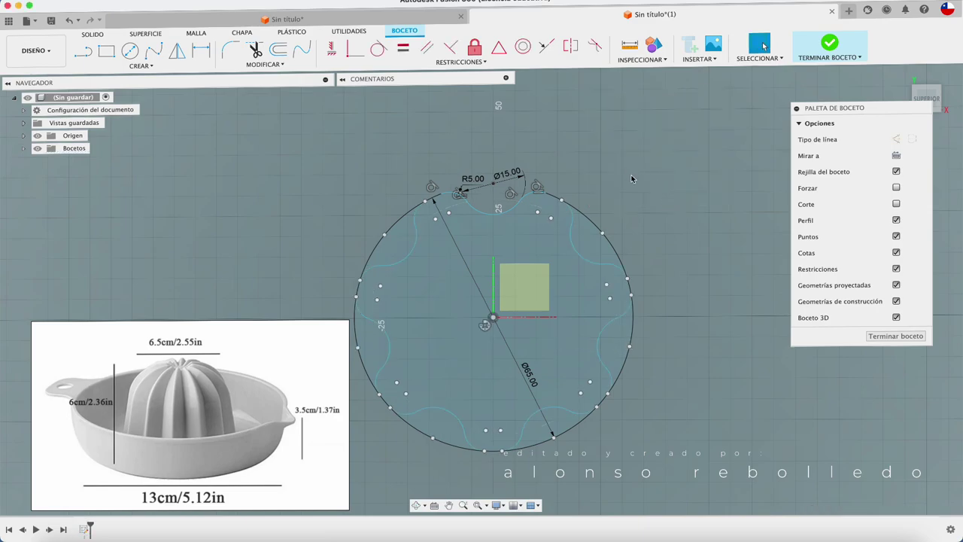
Trim the leftover outer-circle arcs between the seven notches
key("t")
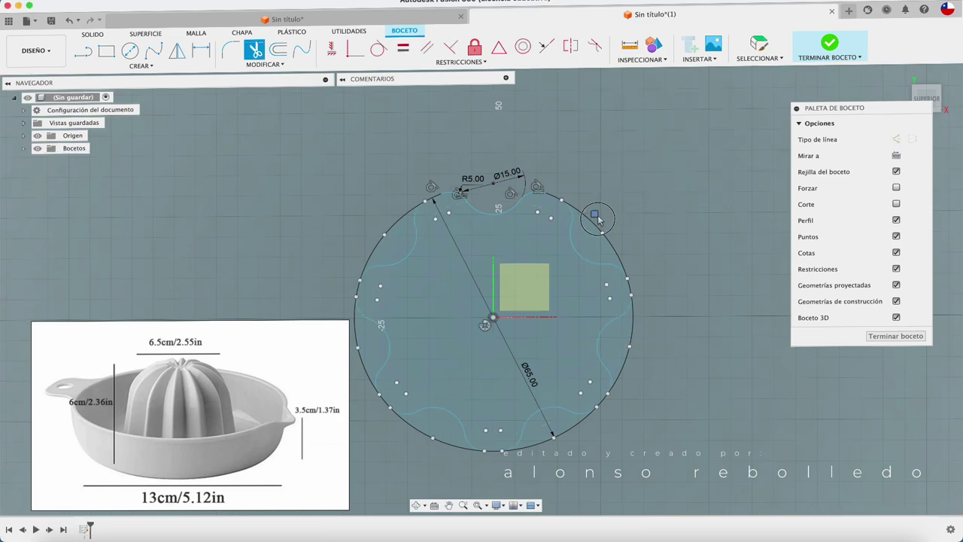
left_click(594, 216)
left_click(630, 333)
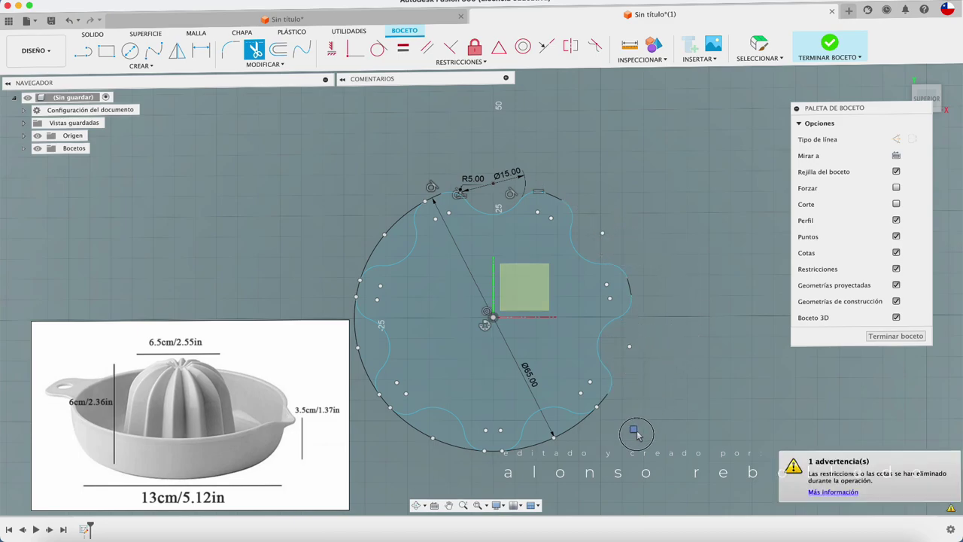
left_click(575, 425)
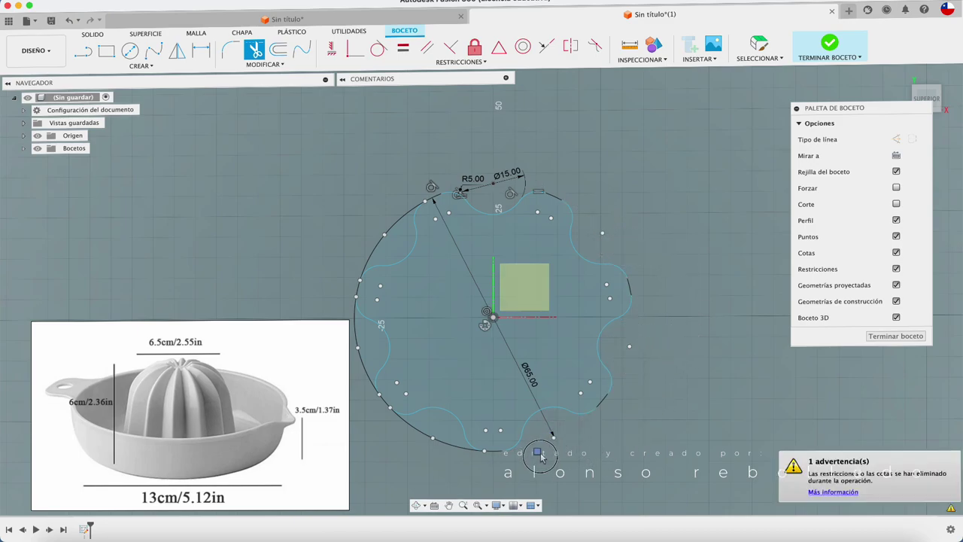
left_click(444, 444)
left_click(406, 426)
left_click(359, 338)
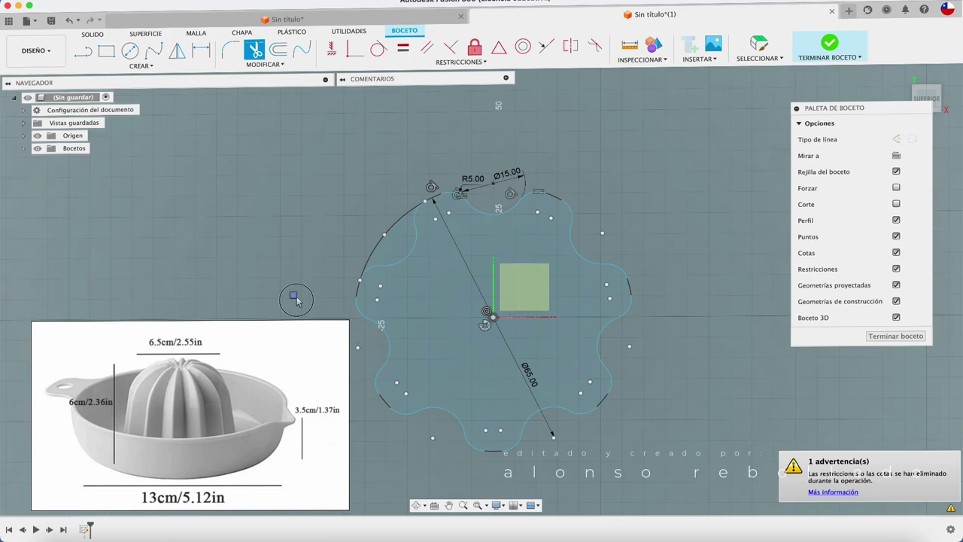
left_click(378, 238)
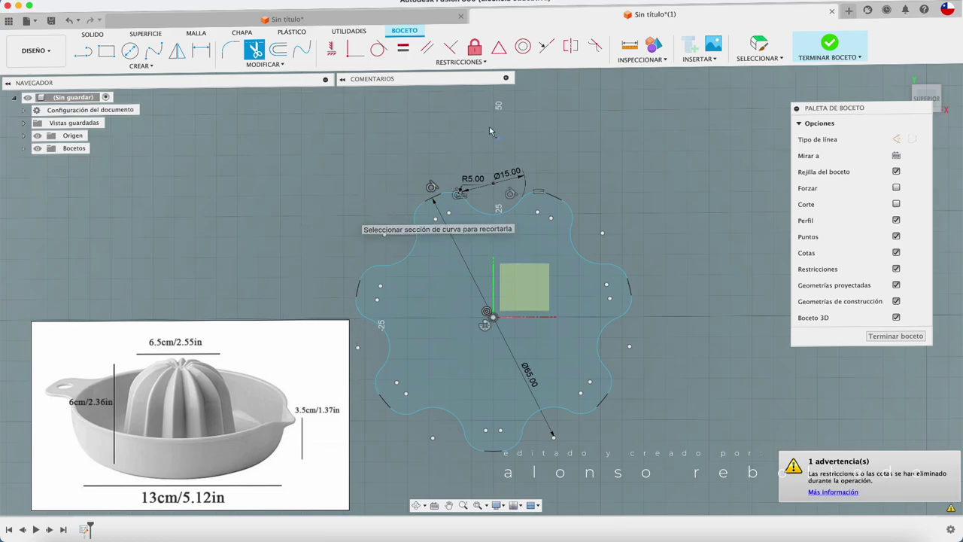
Finish the sketch and select the scalloped flower profile
left_click(830, 44)
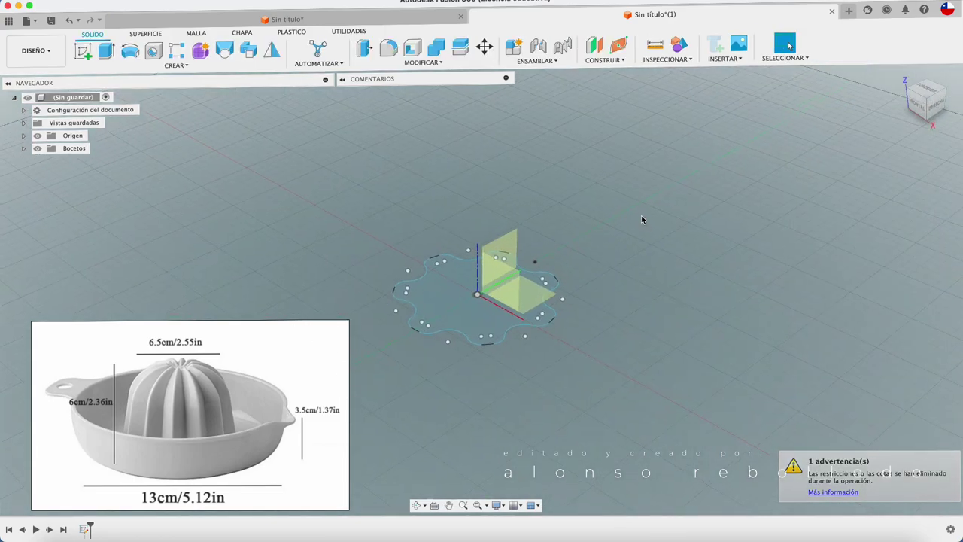
scroll(451, 301, "up", 5)
left_click(411, 324)
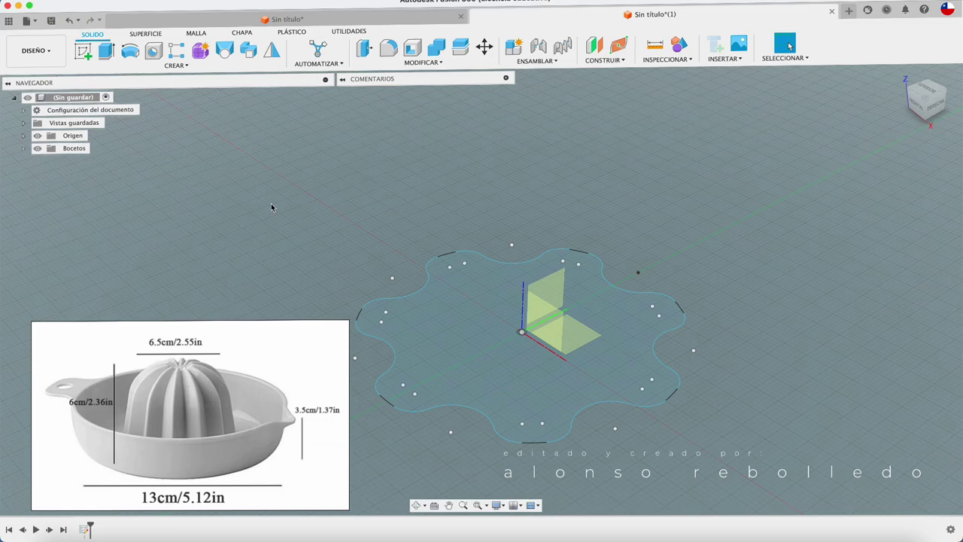
Start a sketch on the vertical origin plane and place a point above the origin
left_click(83, 50)
left_click(556, 291)
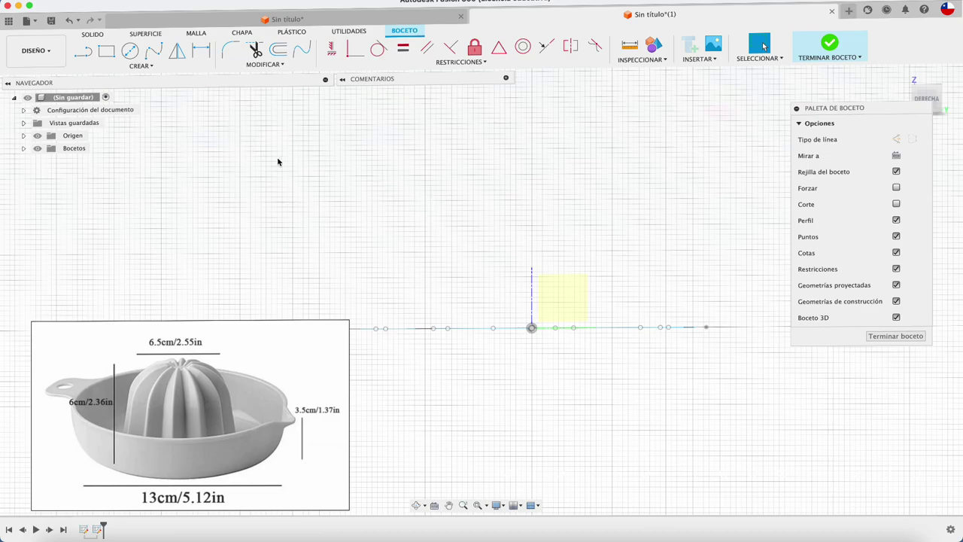
left_click(143, 67)
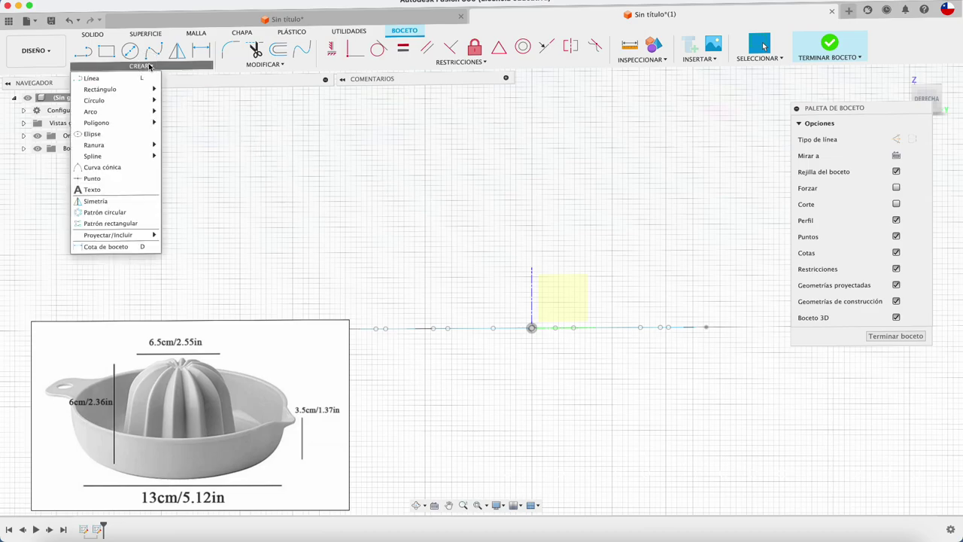
left_click(89, 180)
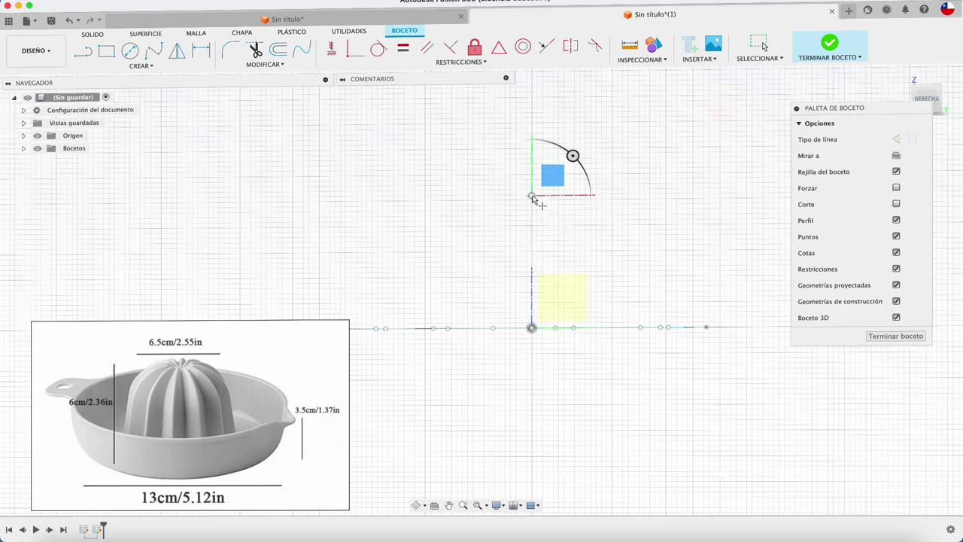
left_click(532, 196)
Dimension the point 60 mm above the origin and finish the sketch
key("d")
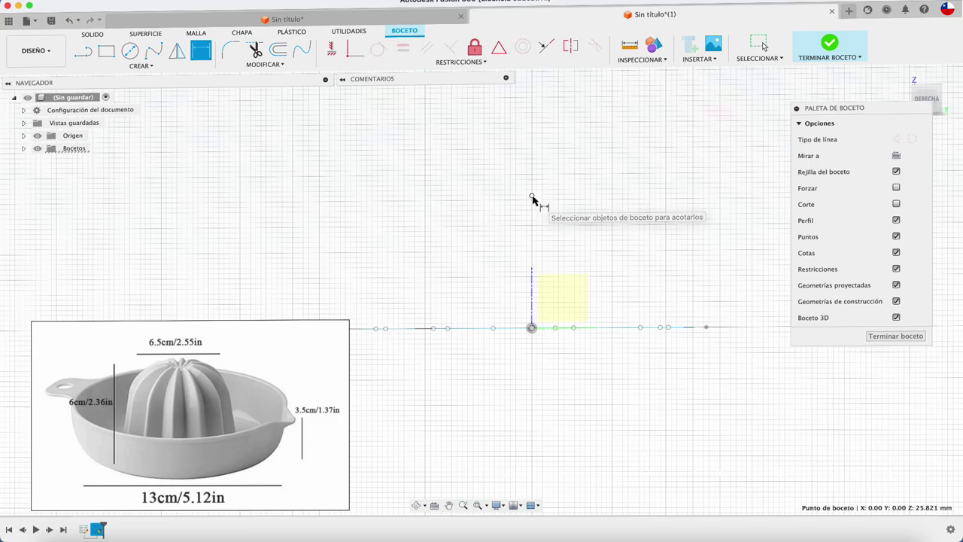
left_click(532, 327)
left_click(532, 196)
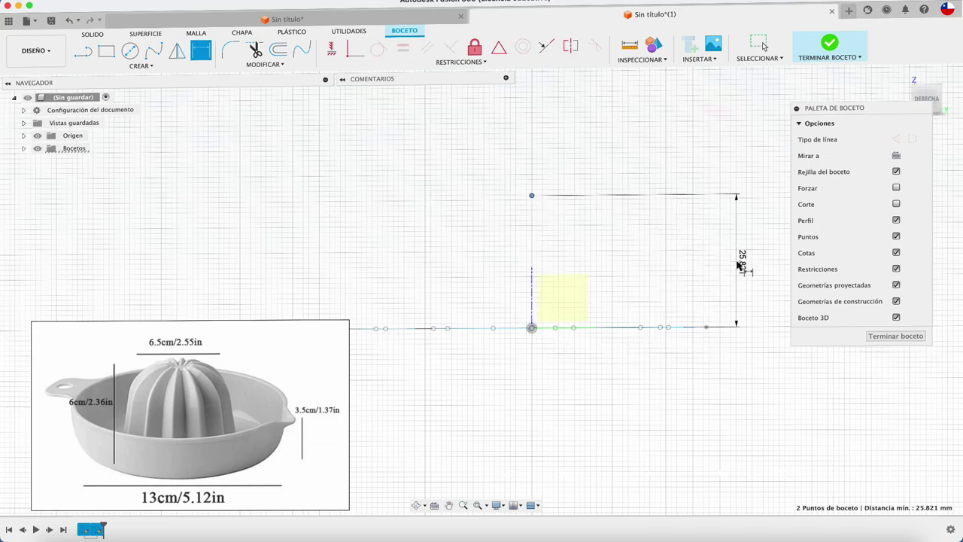
left_click(744, 261)
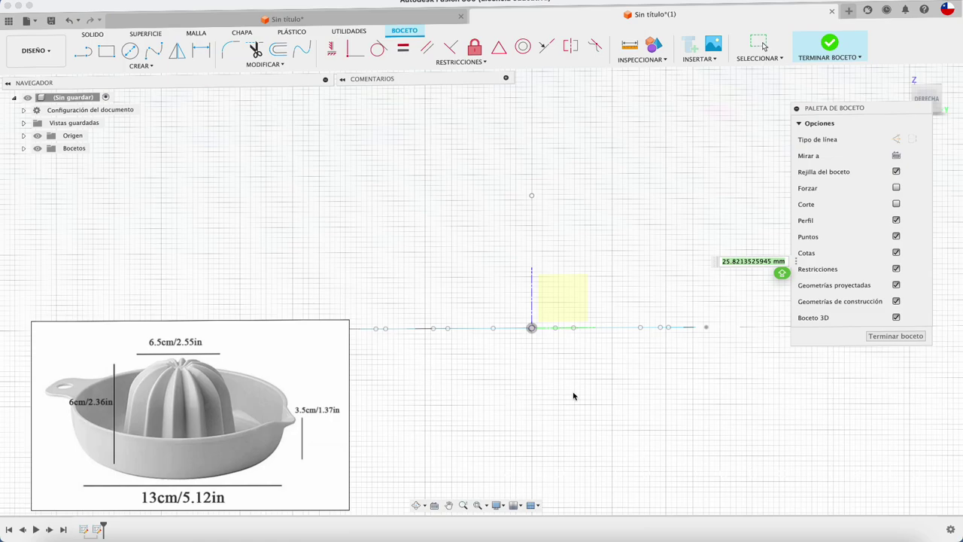
type("60")
key("Return")
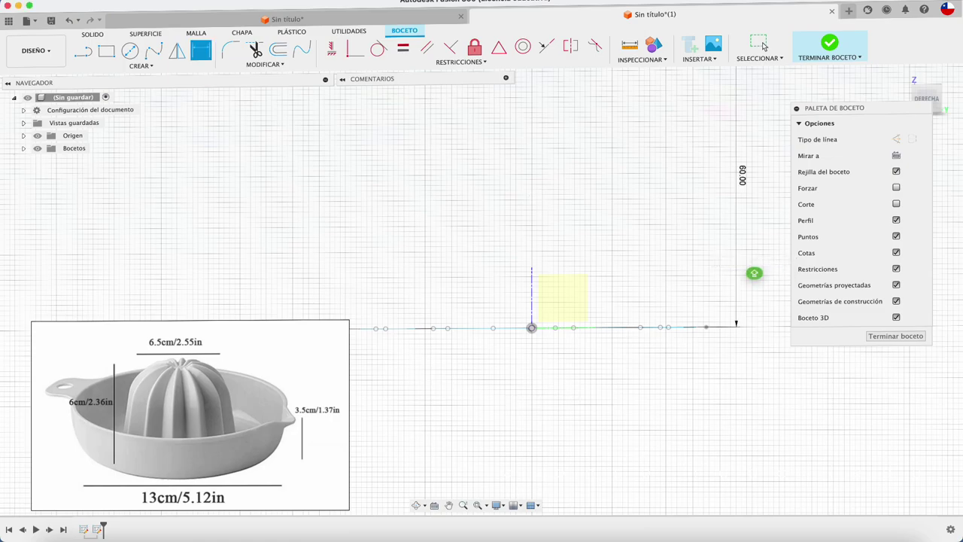
left_click(828, 52)
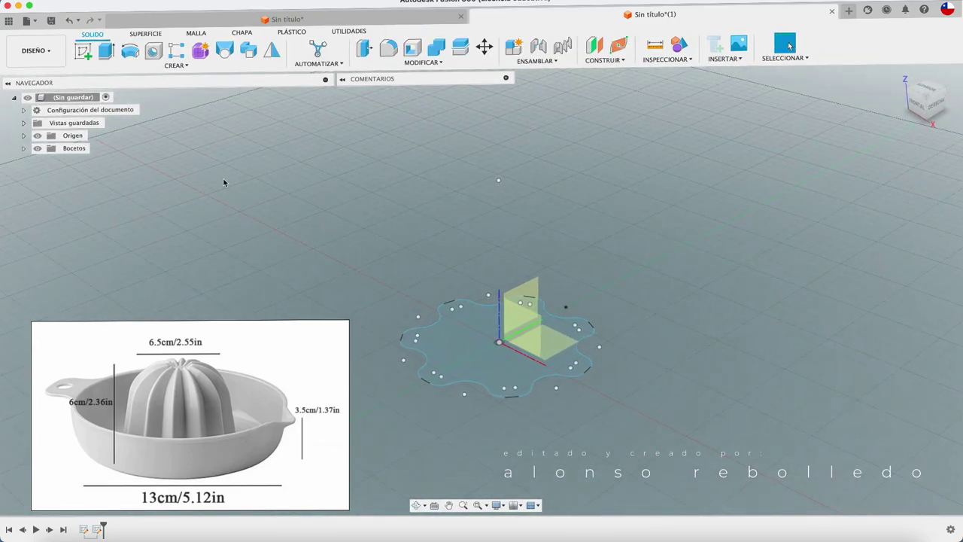
Loft the flower profile to the 60 mm point with Direction end condition and takeoff weight about 1.97
left_click(224, 50)
left_click(462, 346)
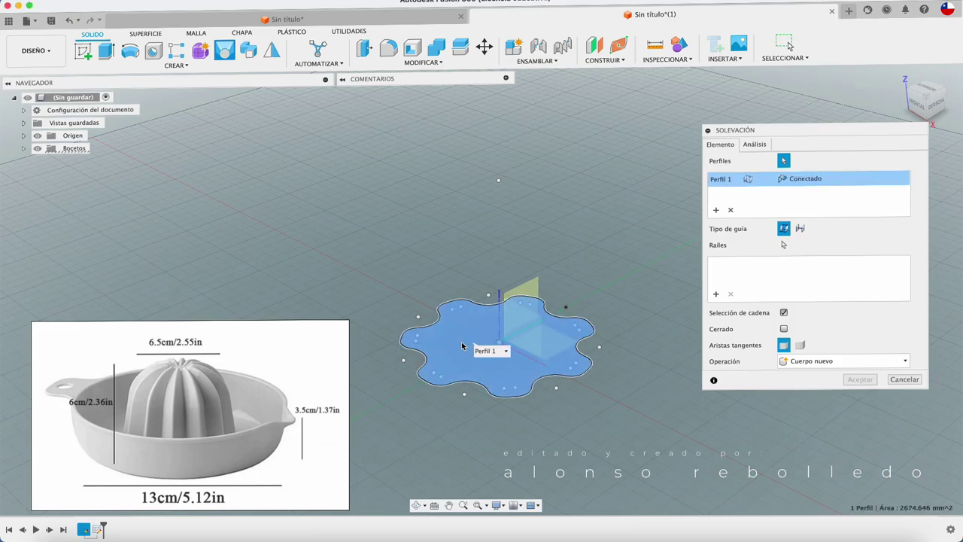
left_click(498, 182)
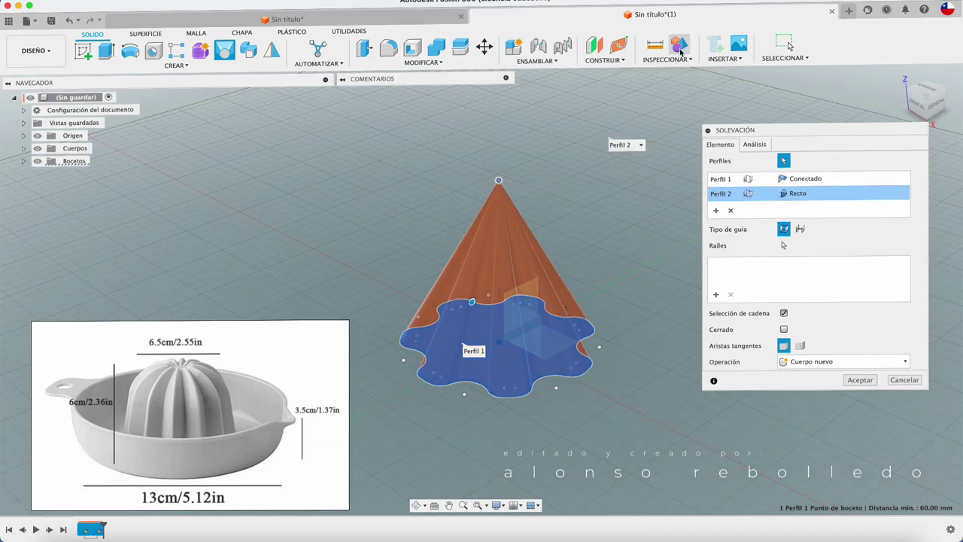
left_click(933, 105)
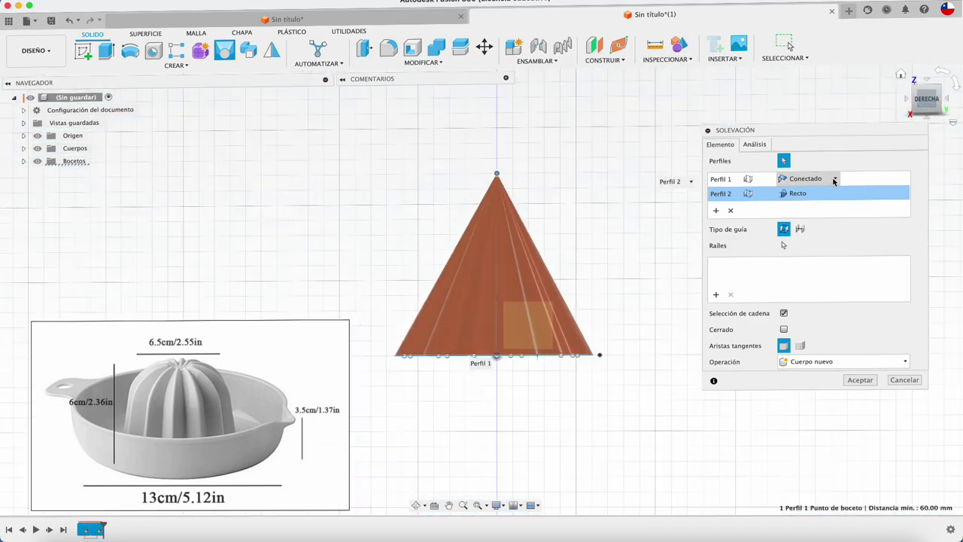
left_click(836, 179)
left_click(814, 204)
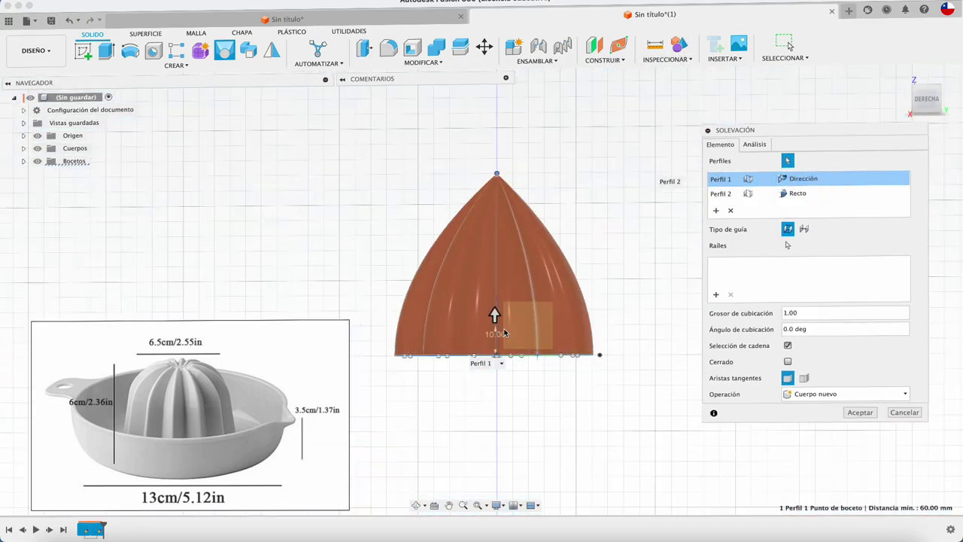
left_click_drag(494, 316, 494, 286)
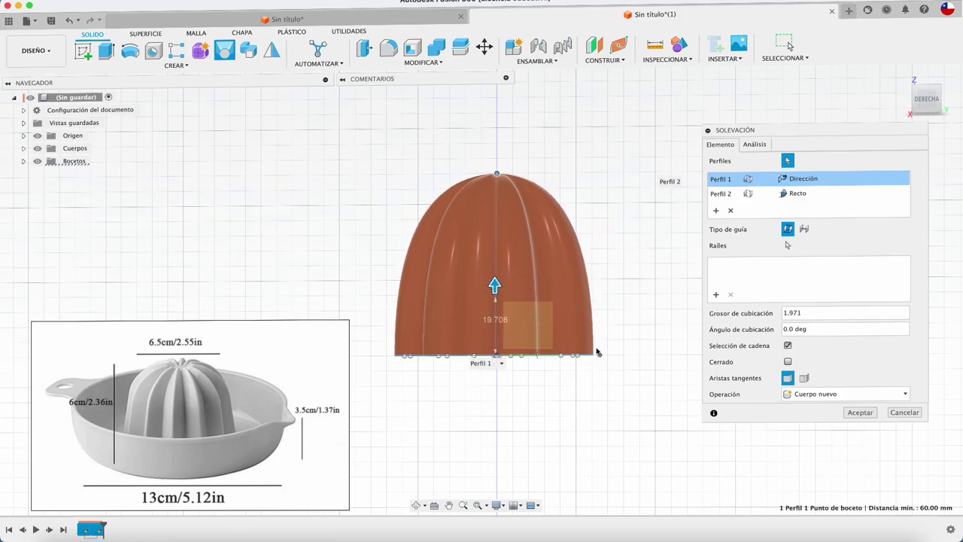
left_click(859, 412)
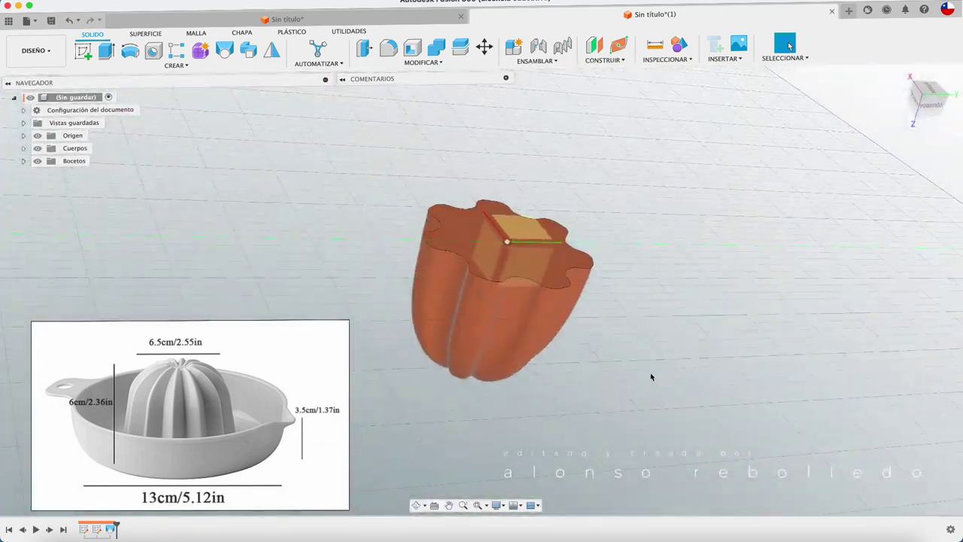
middle_click_drag(651, 377, 520, 336, "shift")
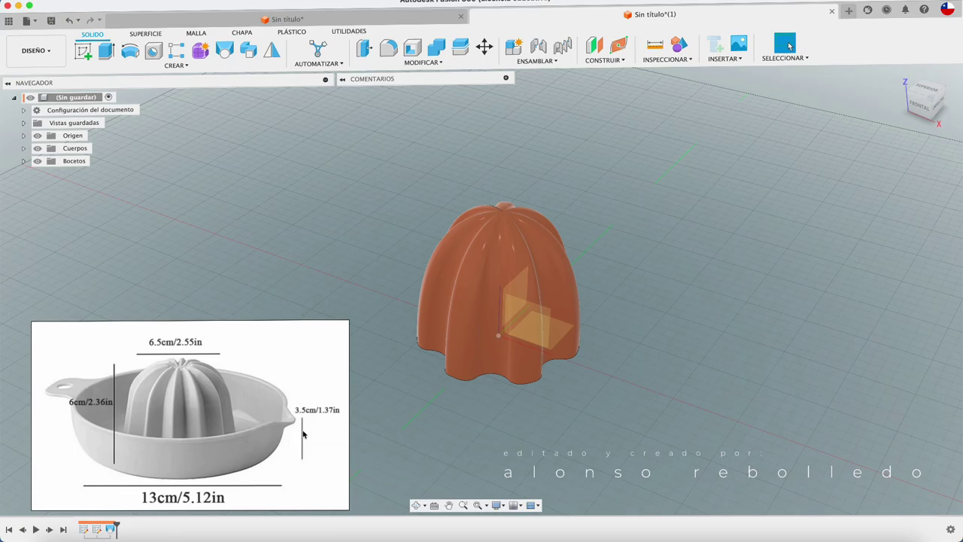
Enter the Form environment on the XY plane and place a cylinder centred on the origin
left_click(201, 54)
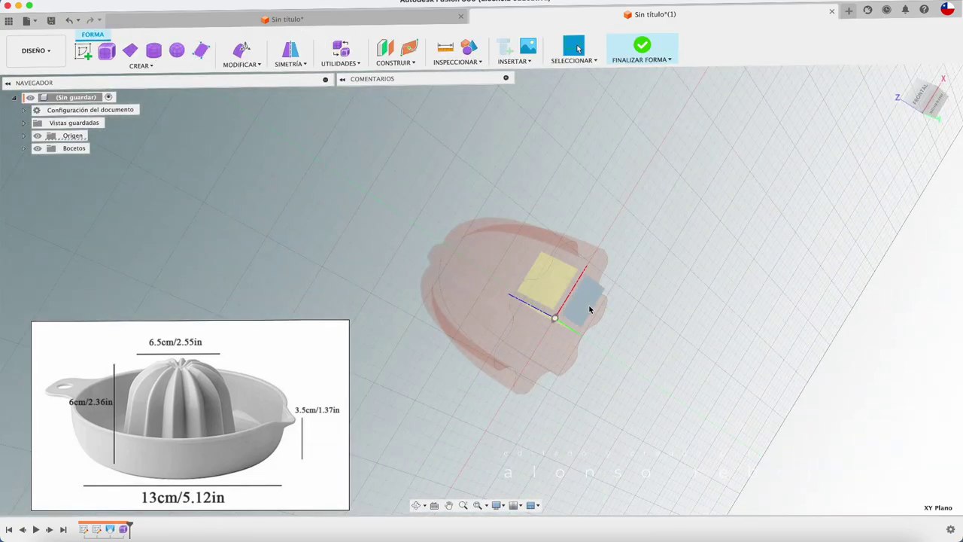
left_click(589, 308)
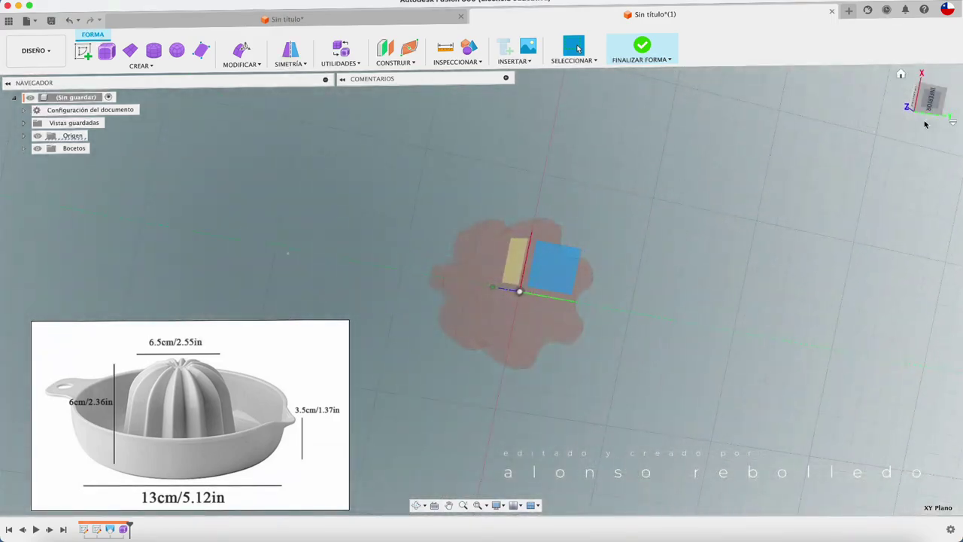
left_click(931, 107)
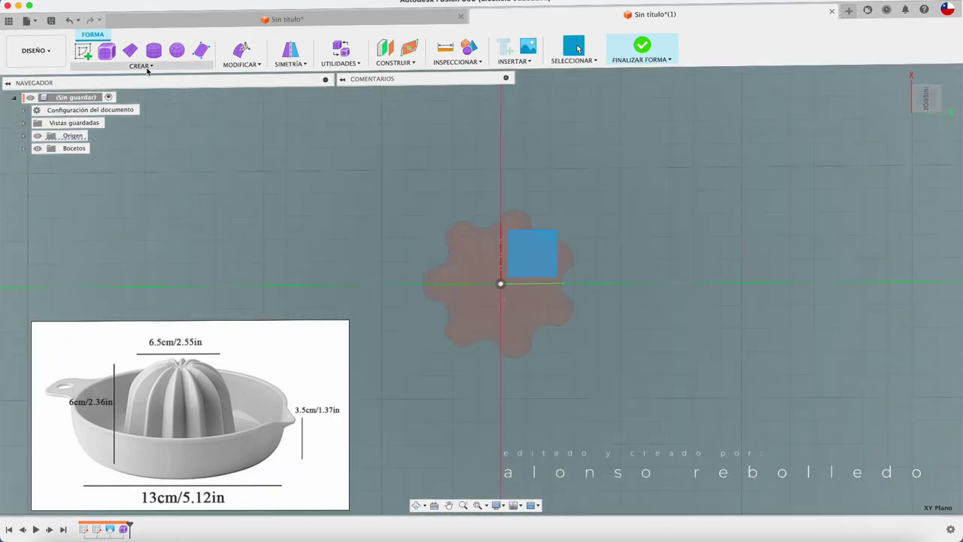
left_click(149, 67)
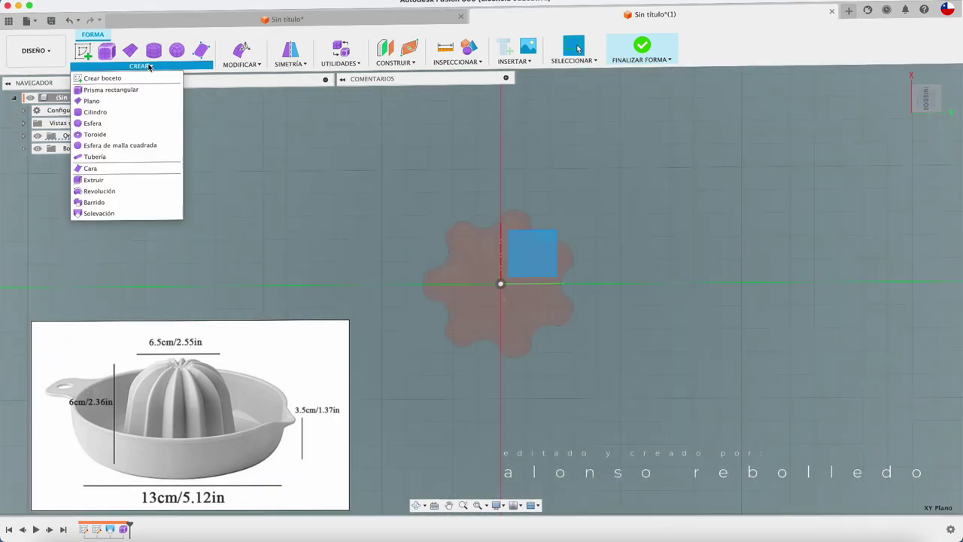
left_click(132, 109)
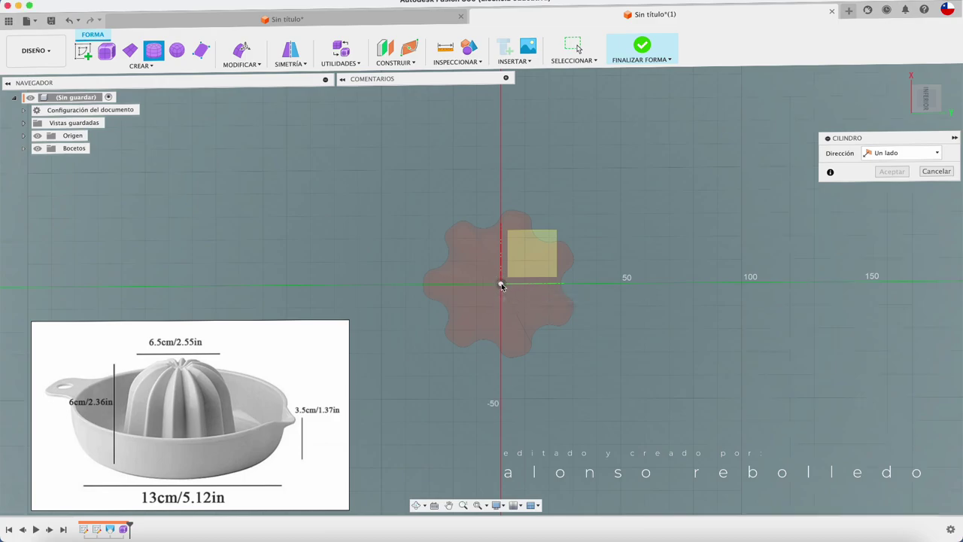
left_click(608, 362)
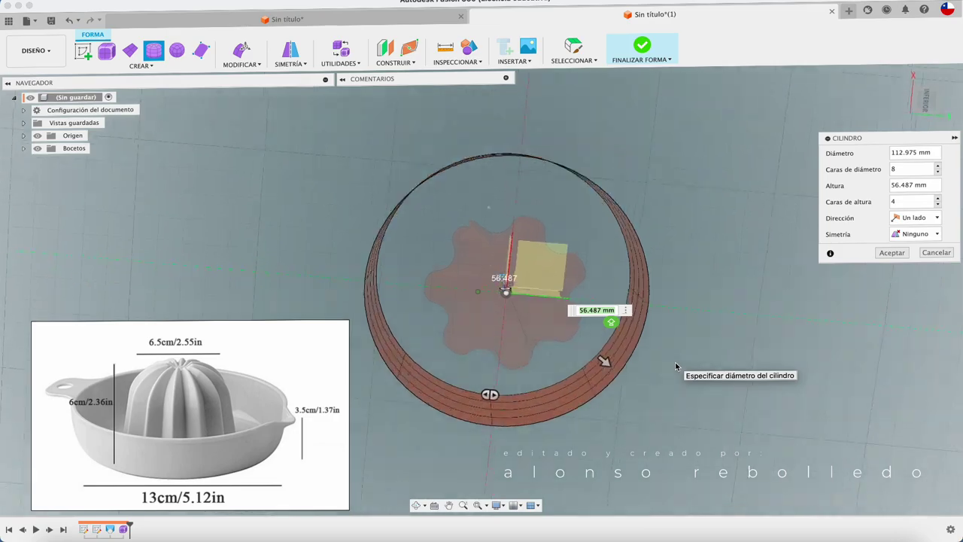
Set the cylinder diameter to 130 mm and height to 35 mm
middle_click_drag(676, 367, 855, 206, "shift")
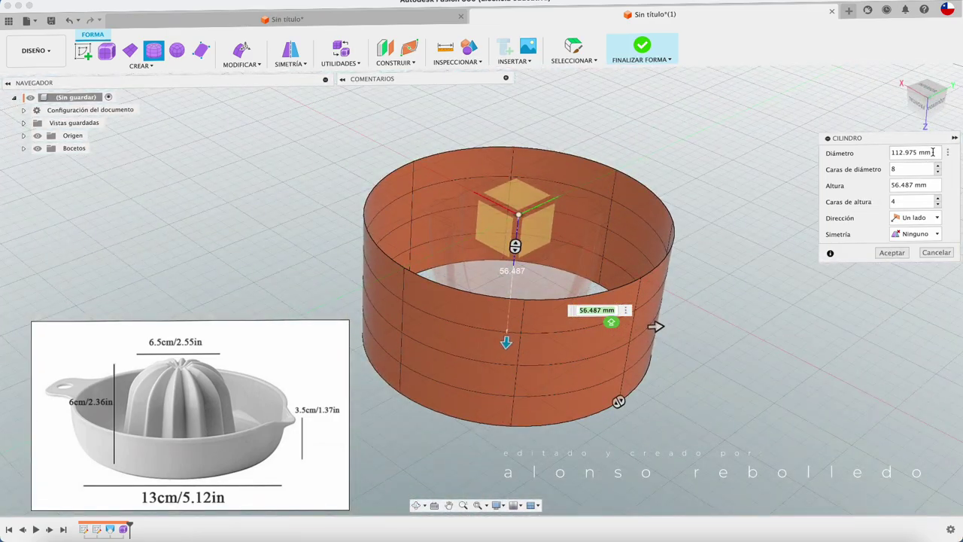
left_click_drag(909, 152, 873, 154)
type("130")
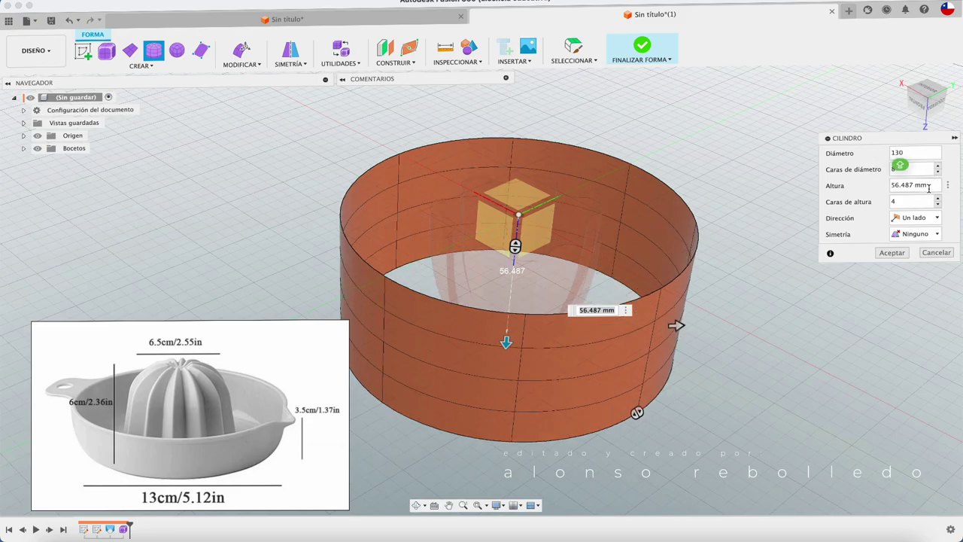
left_click_drag(929, 188, 873, 186)
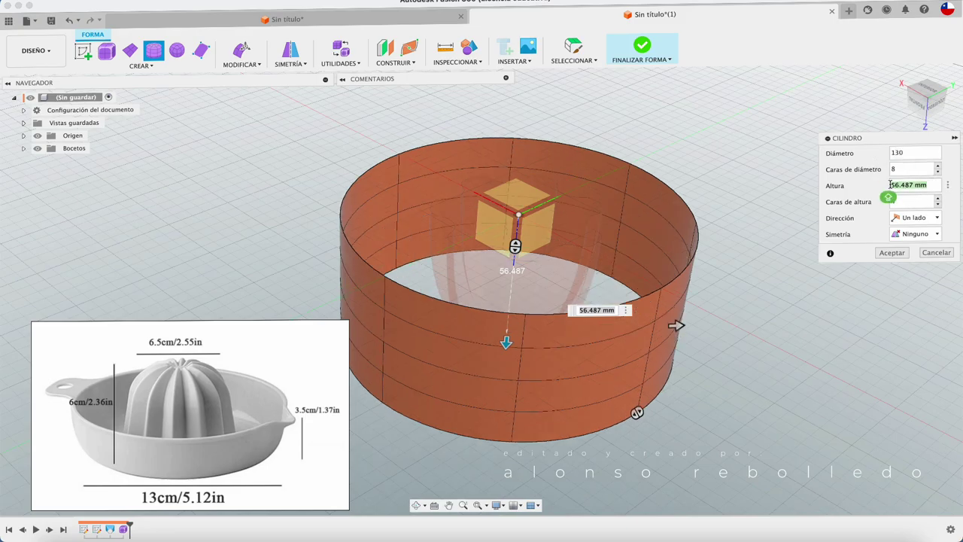
type("35")
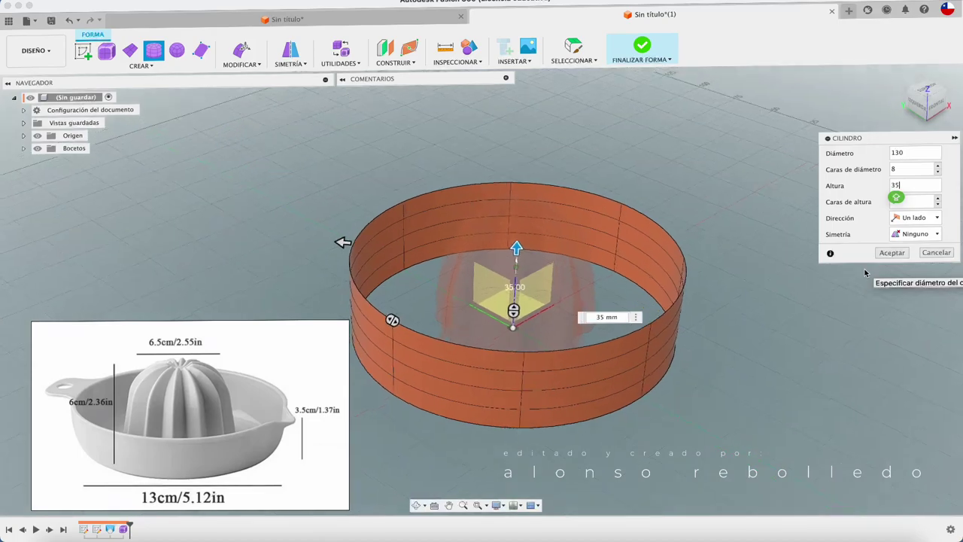
Set 20 faces around and 4 faces high, then accept the cylinder ring
left_click_drag(392, 322, 493, 350)
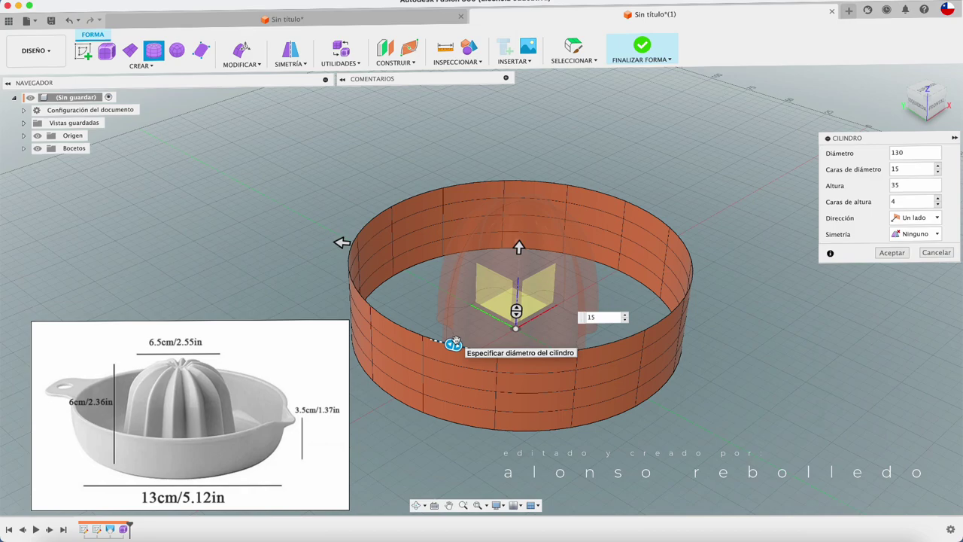
left_click_drag(454, 340, 573, 350)
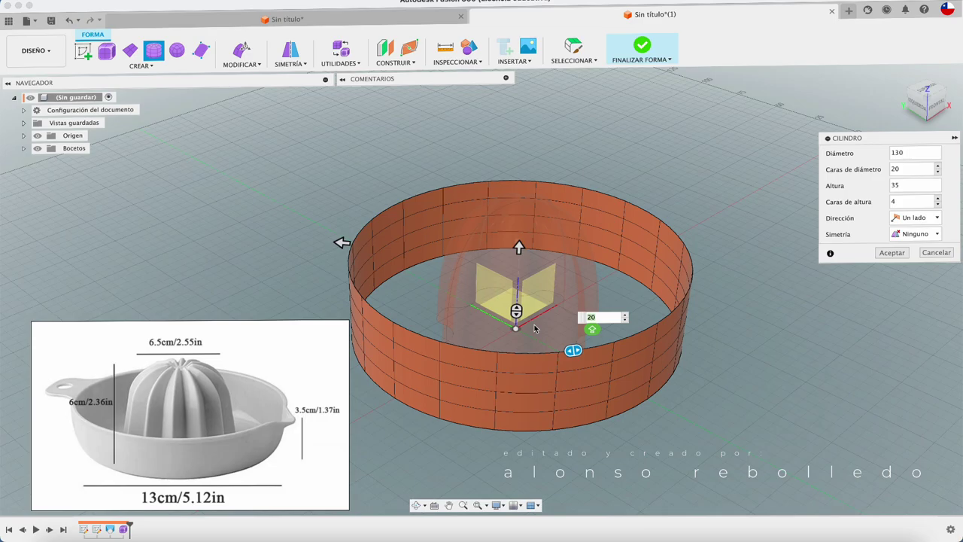
mouse_move(524, 325)
middle_mouse_down("shift")
mouse_move(497, 311)
mouse_move(578, 362)
middle_mouse_up("shift")
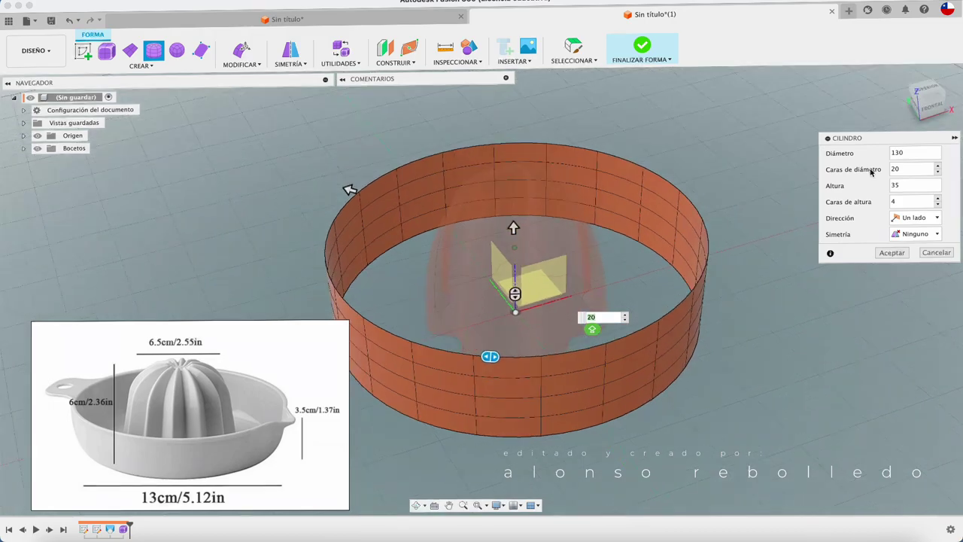
middle_click_drag(662, 374, 929, 92, "shift")
left_click(929, 92)
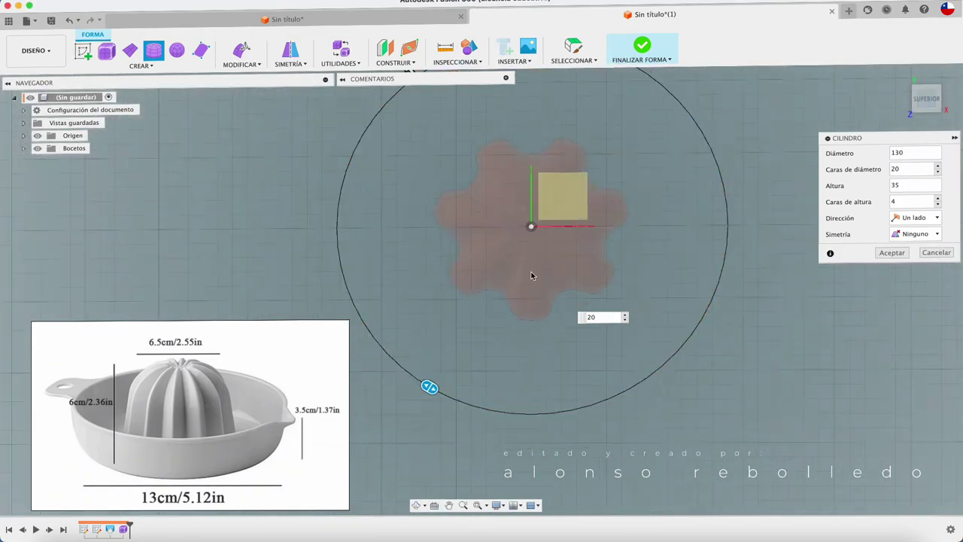
middle_click_drag(532, 408, 560, 354, "shift")
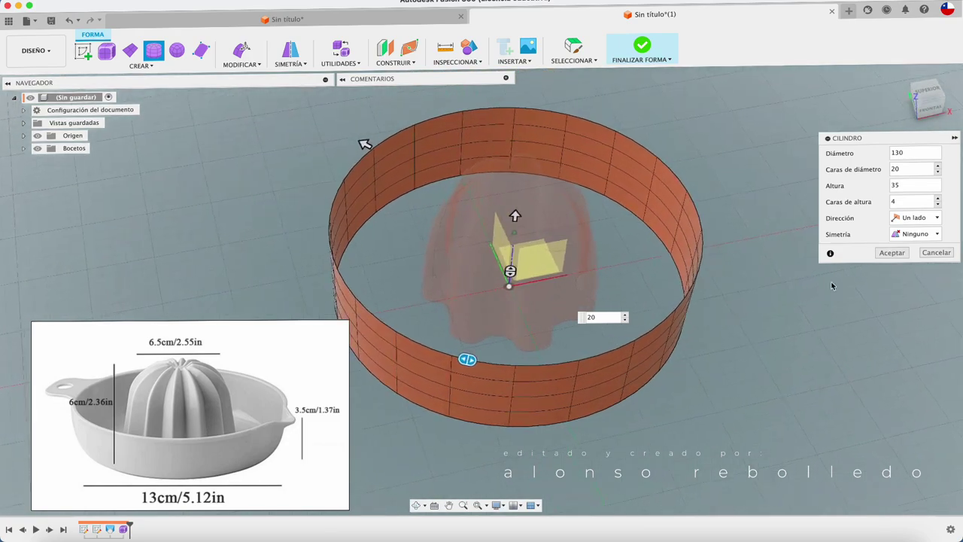
left_click(891, 252)
mouse_move(823, 275)
middle_mouse_down("shift")
mouse_move(718, 327)
mouse_move(608, 312)
middle_mouse_up("shift")
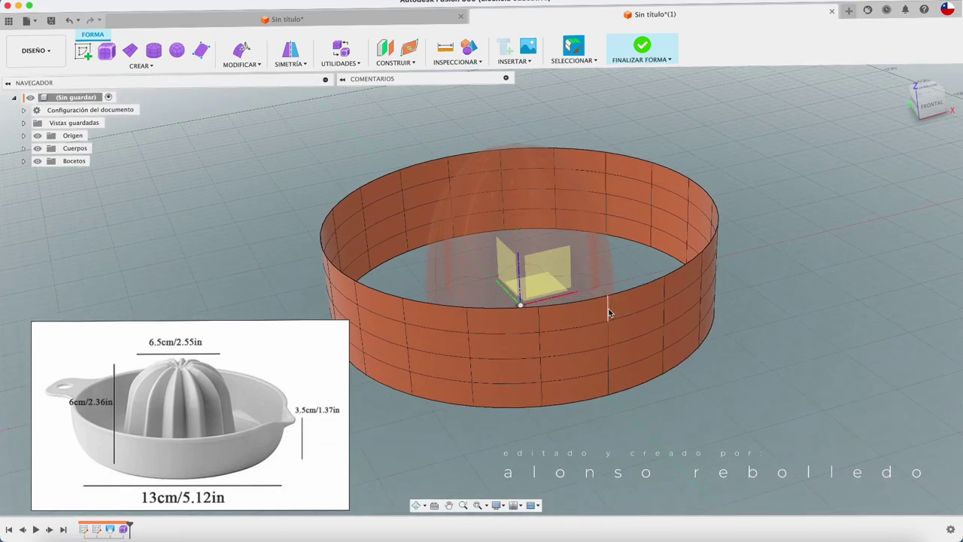
Insert edges on both sides of a vertical ring edge at 0.50, Exacto mode
left_click(608, 312)
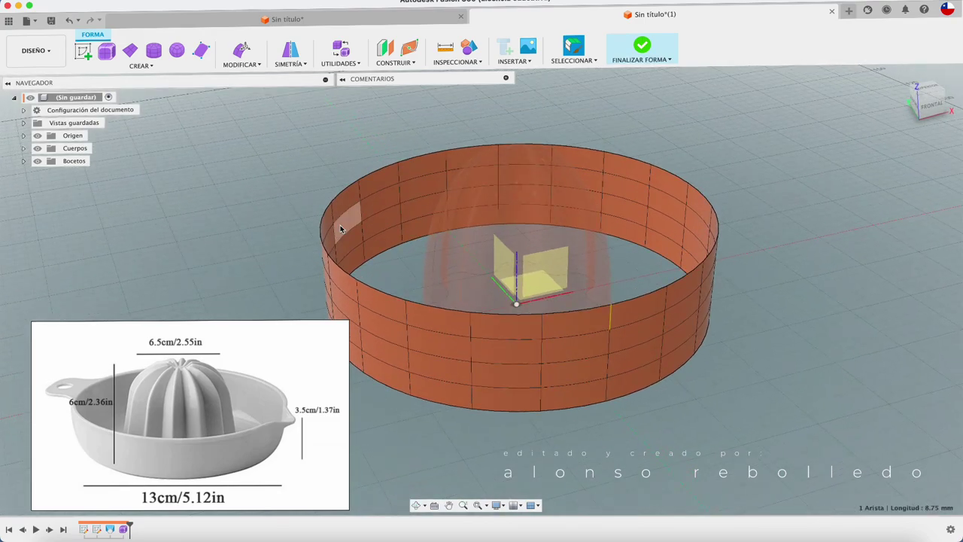
left_click(261, 66)
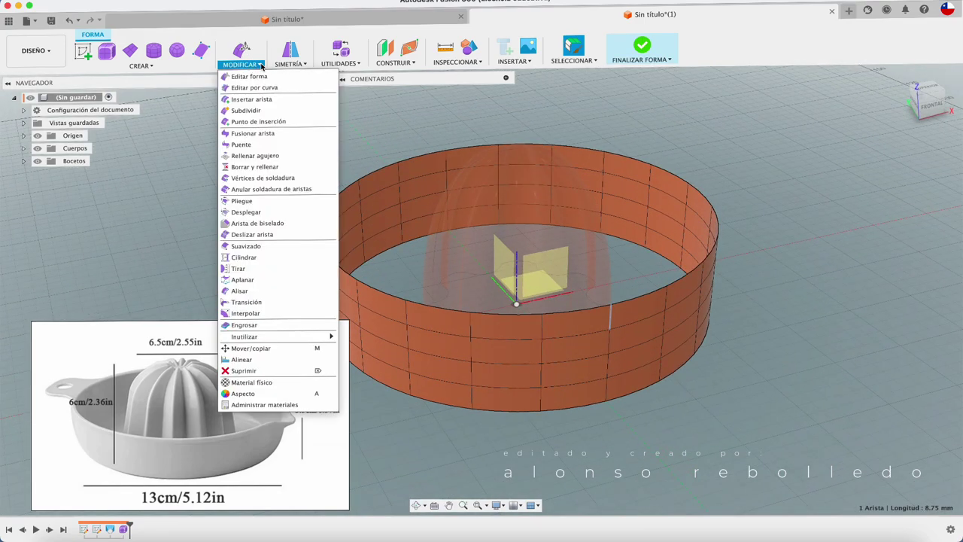
left_click(260, 99)
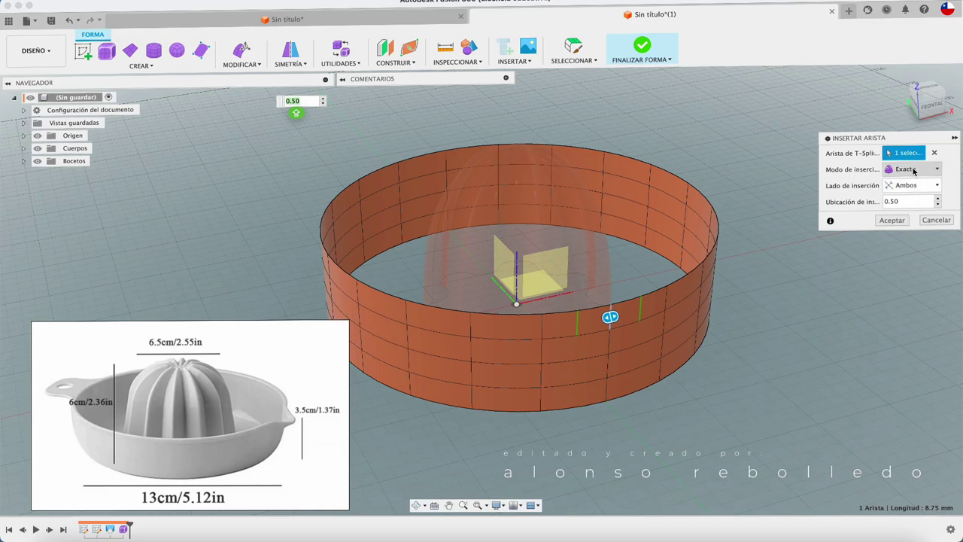
left_click(914, 170)
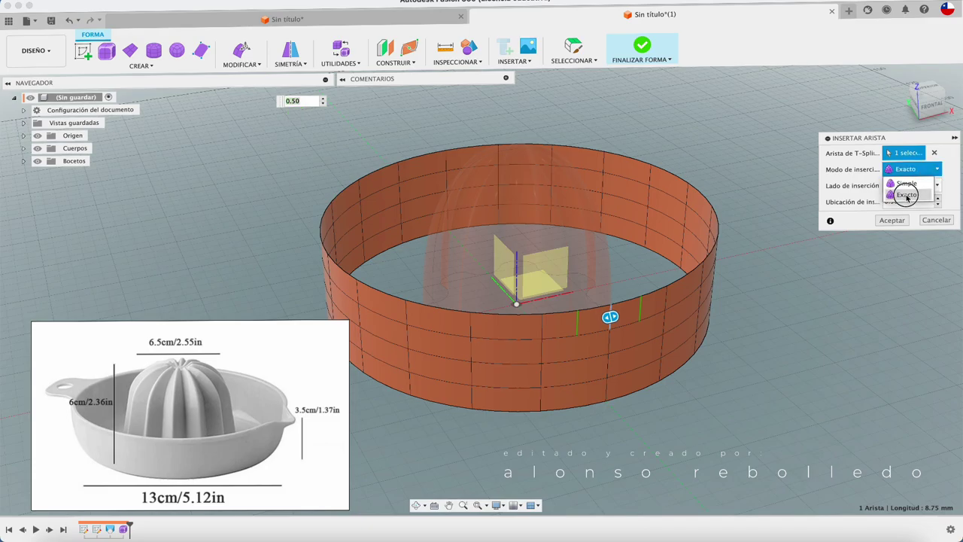
left_click(914, 170)
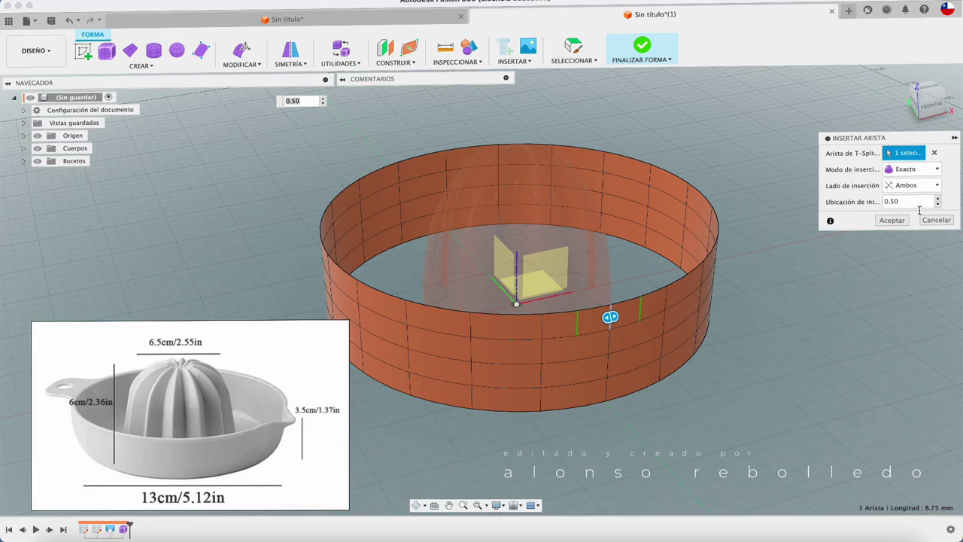
left_click(892, 219)
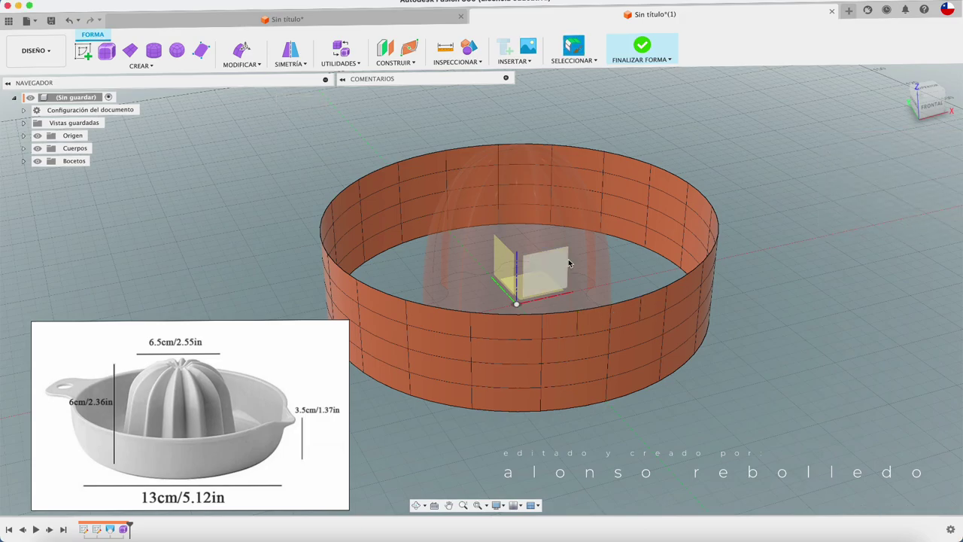
With Editar forma, pull the ring's middle edge outward into a spout tilted up 8.2 degrees
left_click(237, 52)
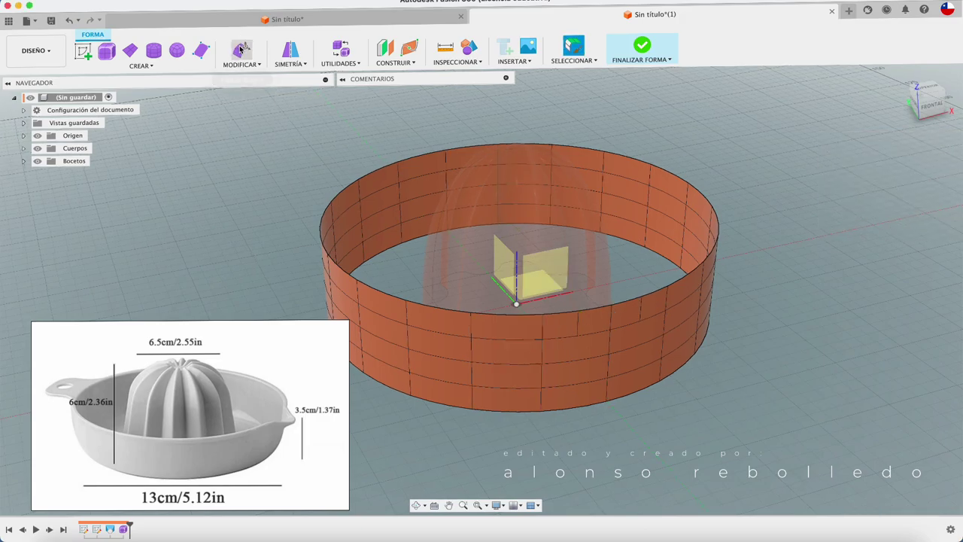
left_click(611, 325)
middle_click_drag(611, 325, 595, 295, "shift")
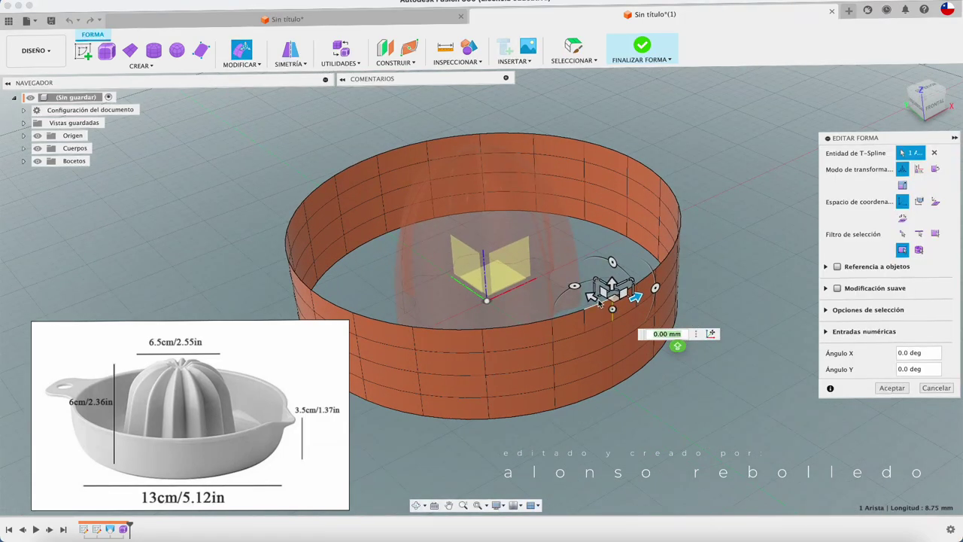
left_click_drag(593, 298, 641, 327)
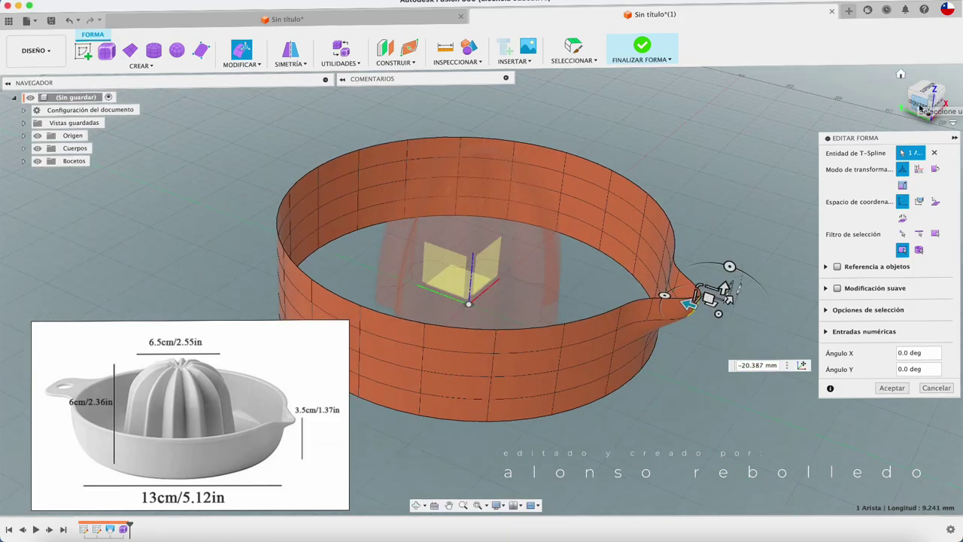
left_click(915, 106)
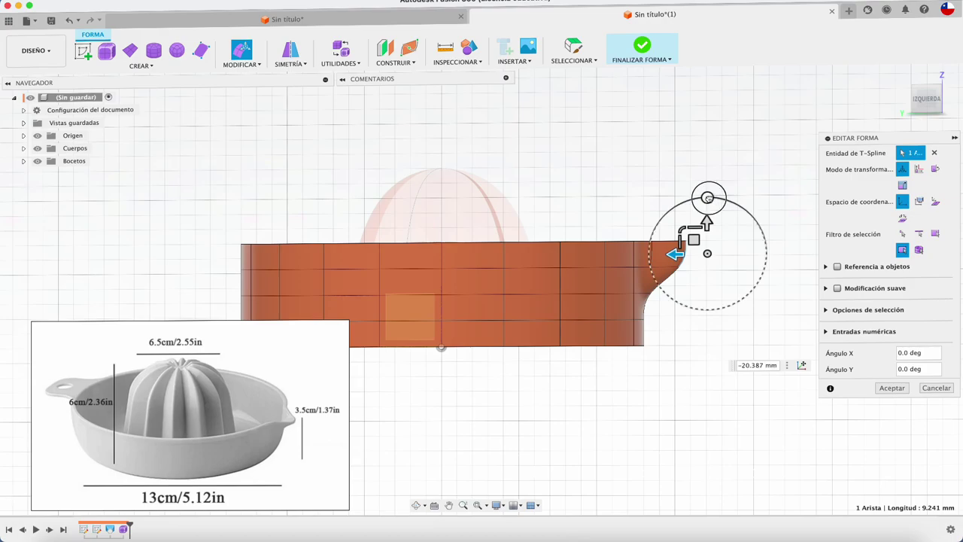
mouse_move(707, 197)
left_mouse_down()
mouse_move(741, 248)
mouse_move(684, 245)
left_mouse_up()
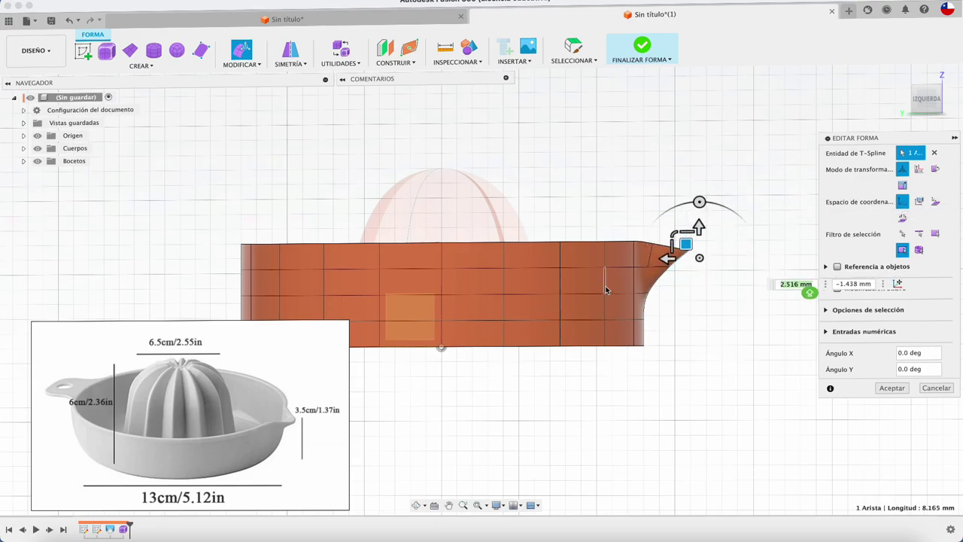
left_click_drag(684, 244, 681, 242)
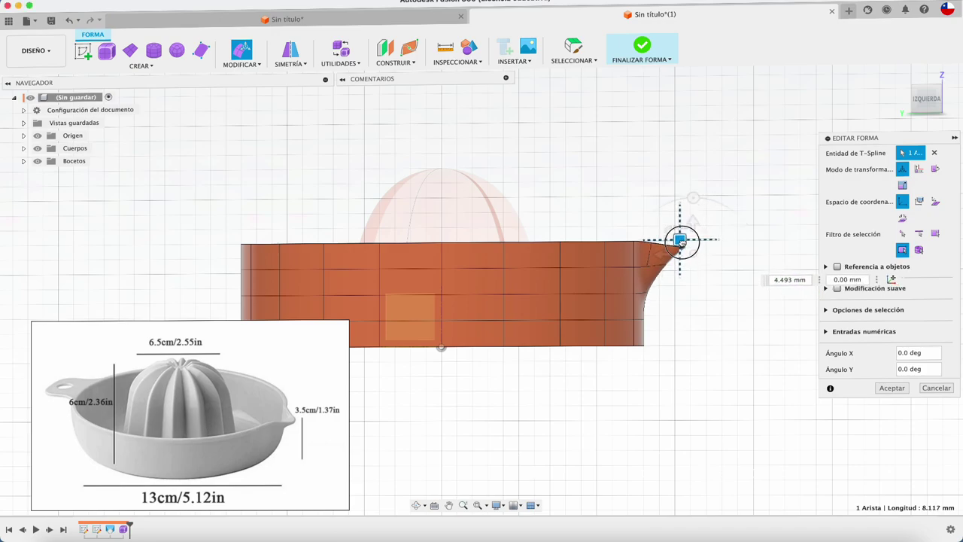
left_click_drag(693, 198, 700, 200)
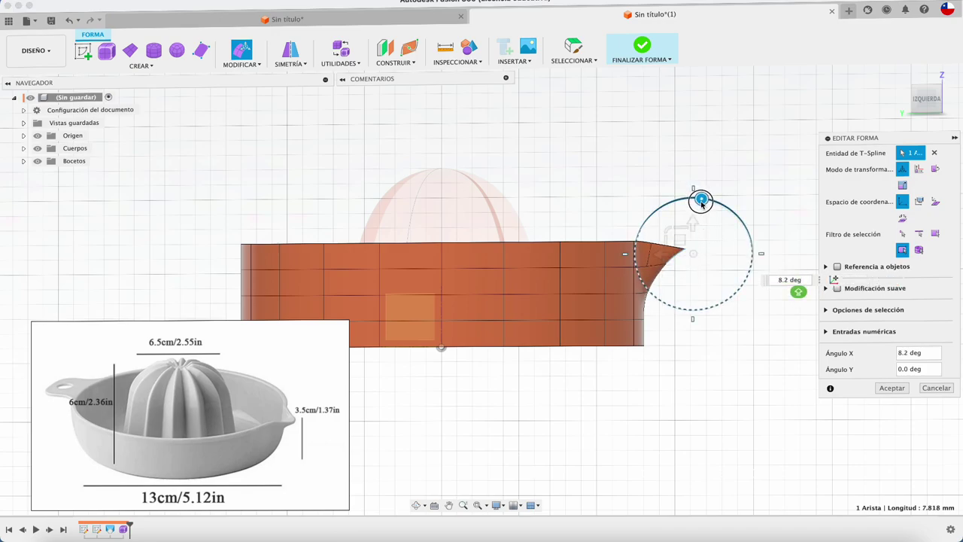
left_click(891, 388)
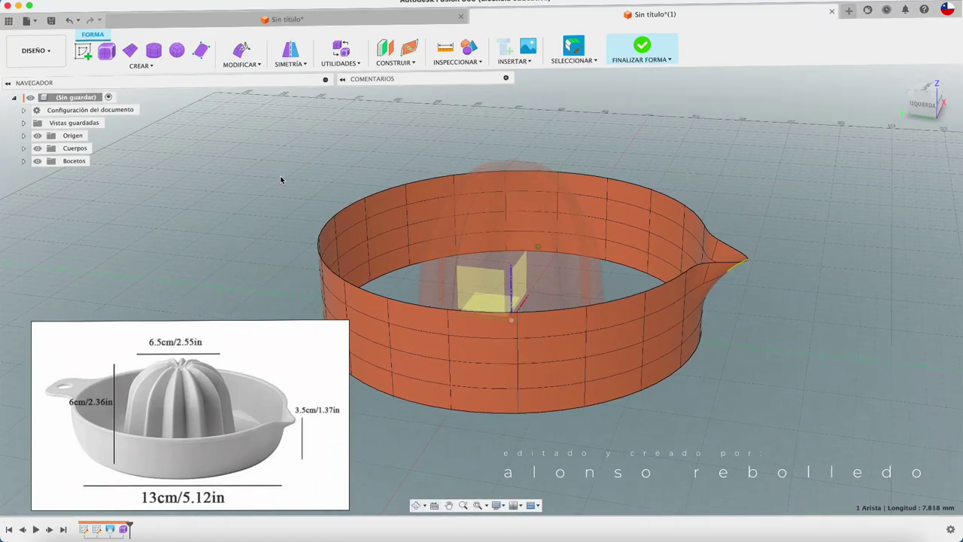
Finish the form so the ring becomes a body, and hide the dome Cuerpo1
left_click(641, 48)
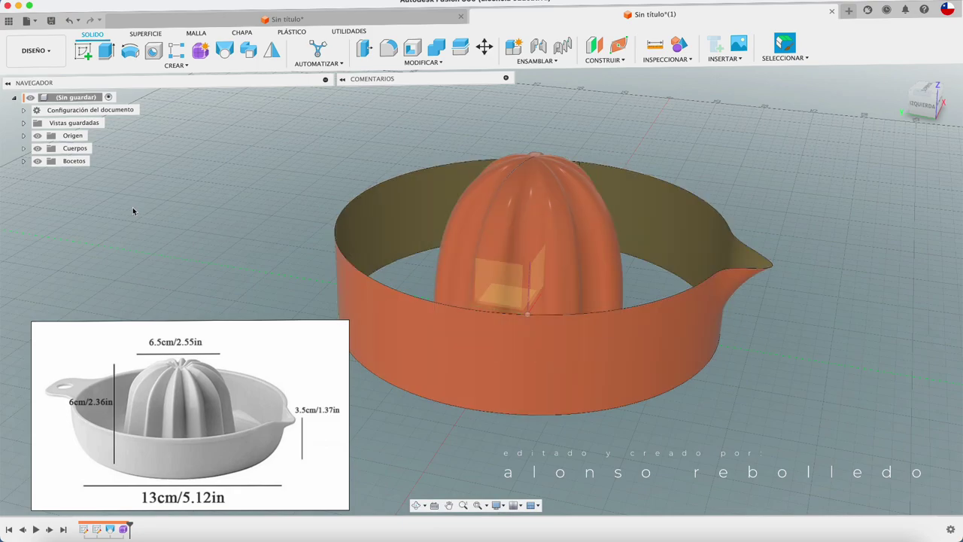
left_click(24, 149)
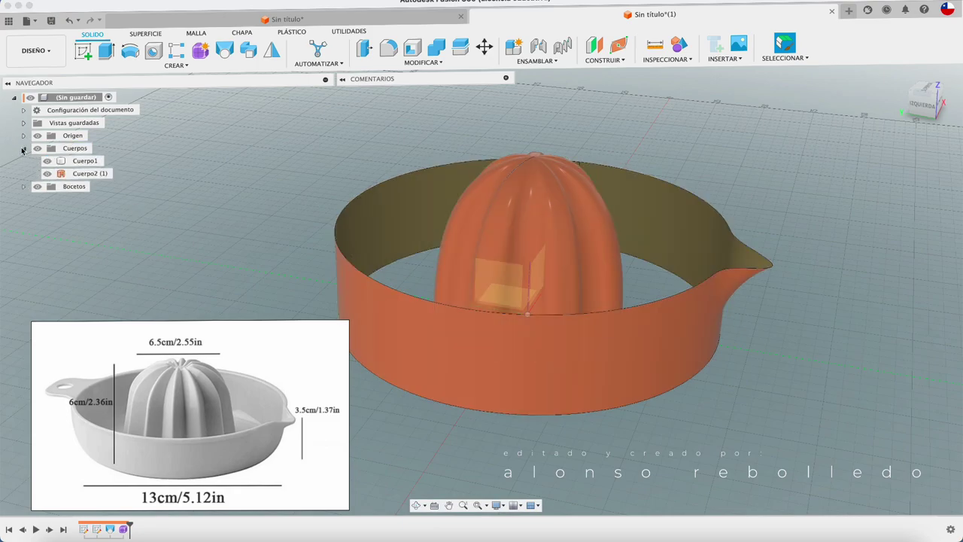
left_click(87, 162)
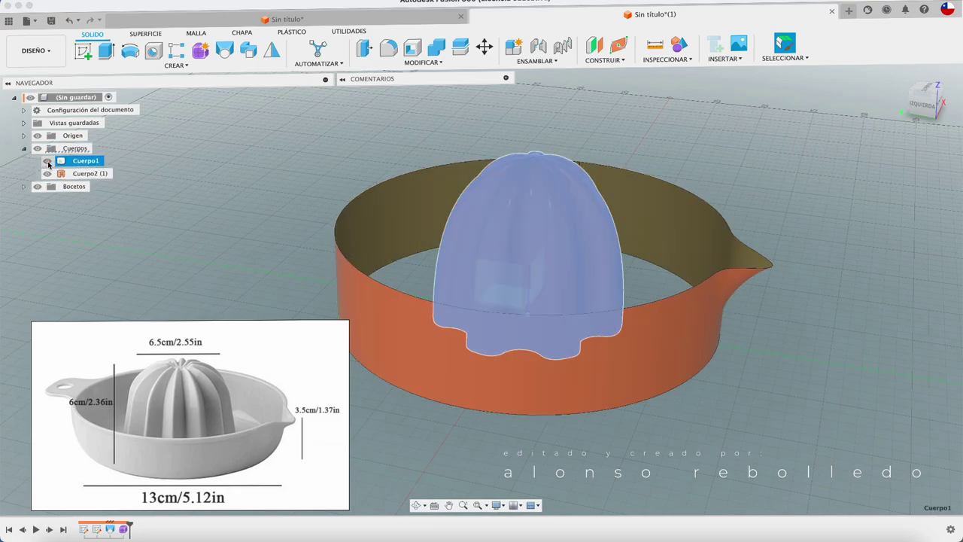
left_click(47, 161)
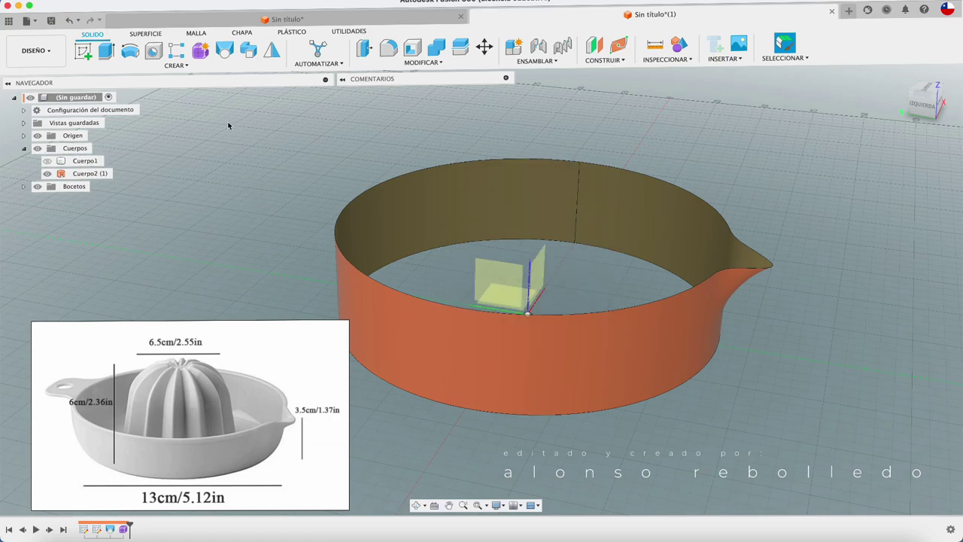
Cap the ring's bottom edge and its top rim, spout included, with Patch surfaces
left_click(155, 35)
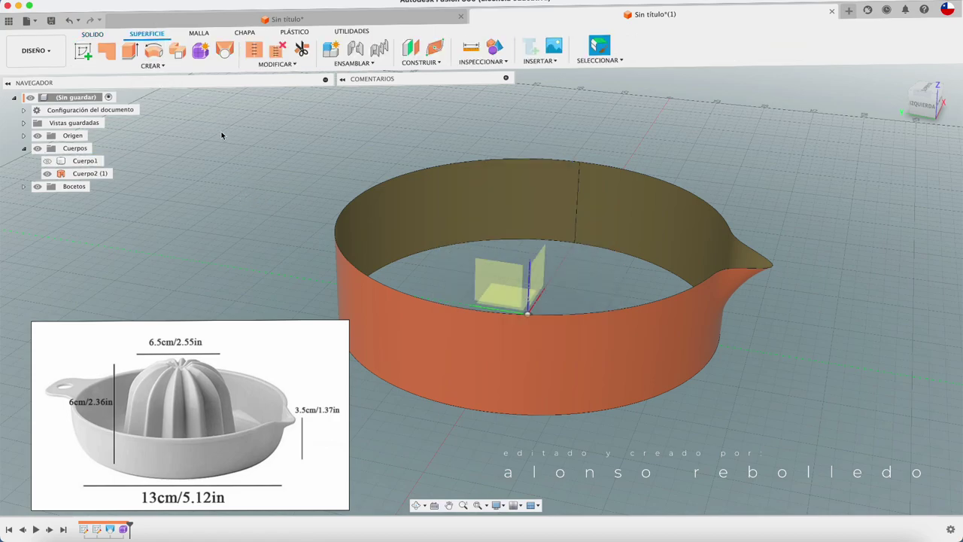
left_click(106, 50)
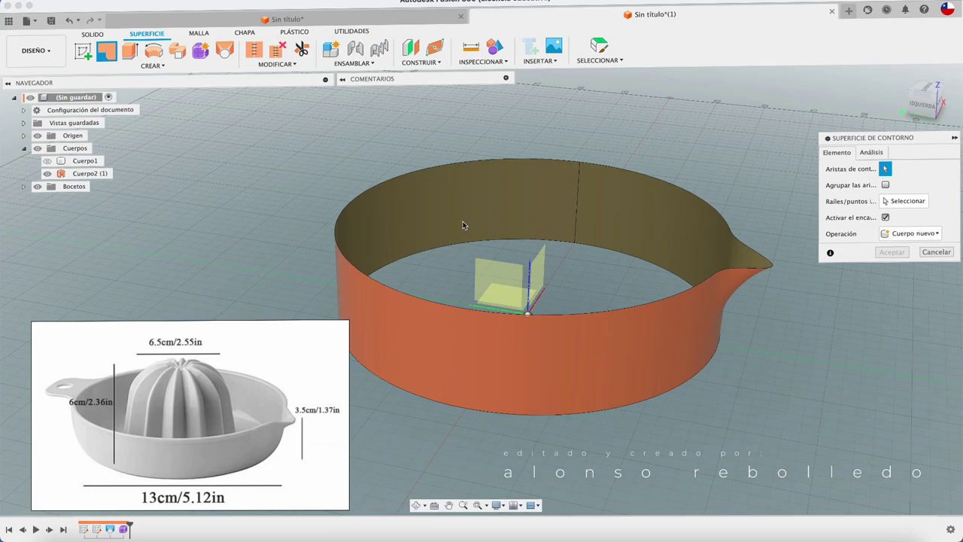
left_click(461, 244)
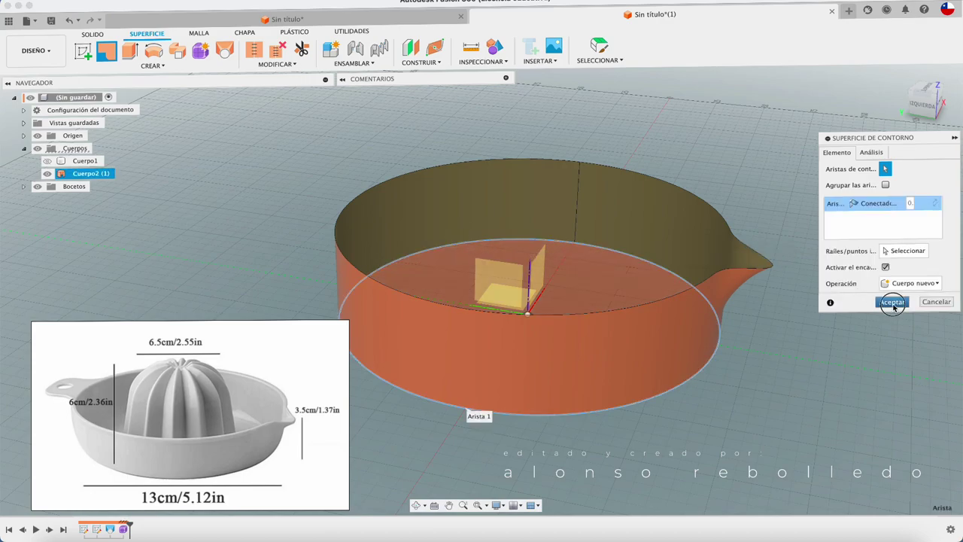
left_click(891, 301)
left_click(106, 50)
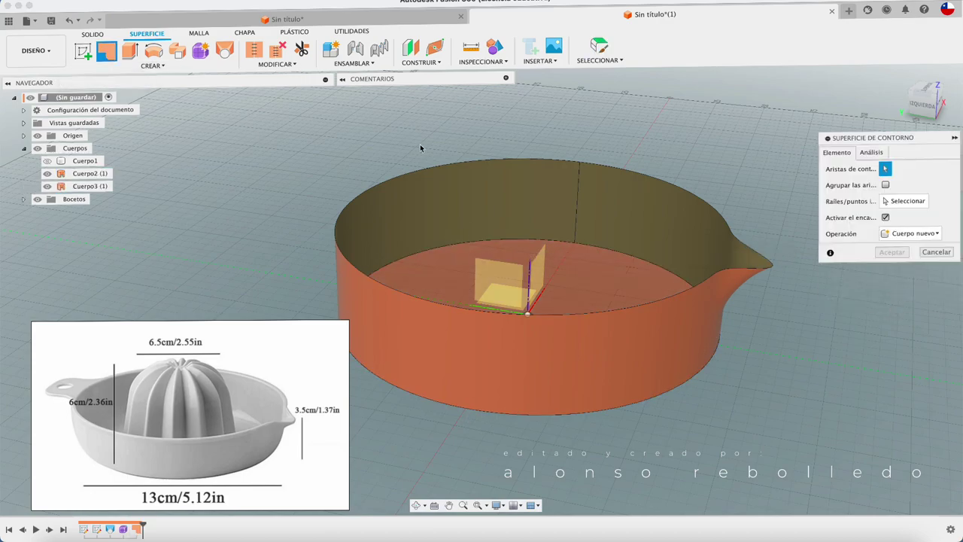
left_click(425, 170)
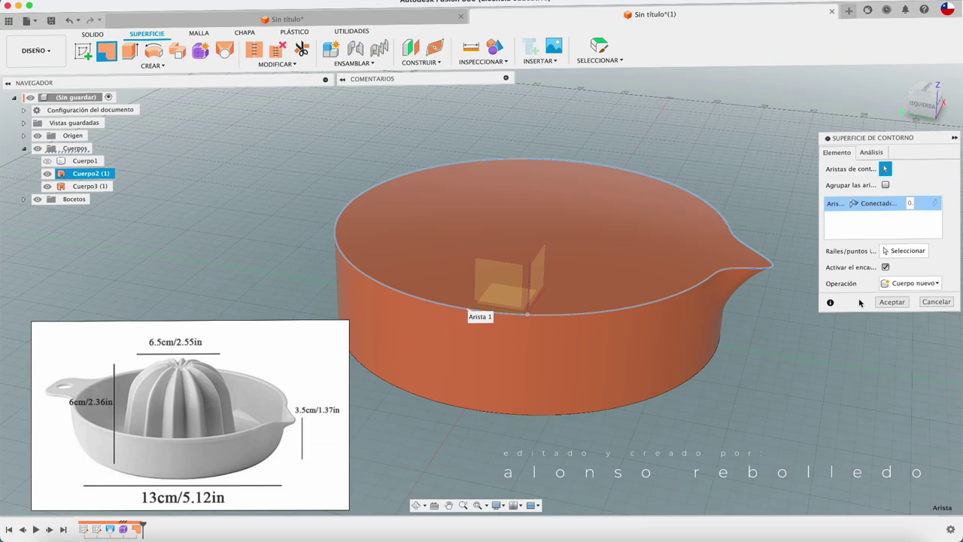
left_click(892, 302)
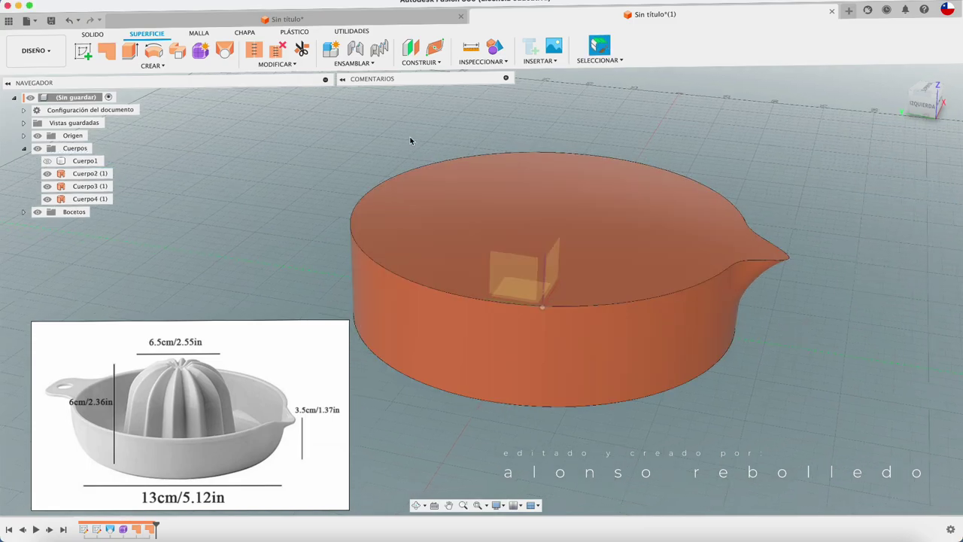
left_click_drag(783, 332, 667, 404)
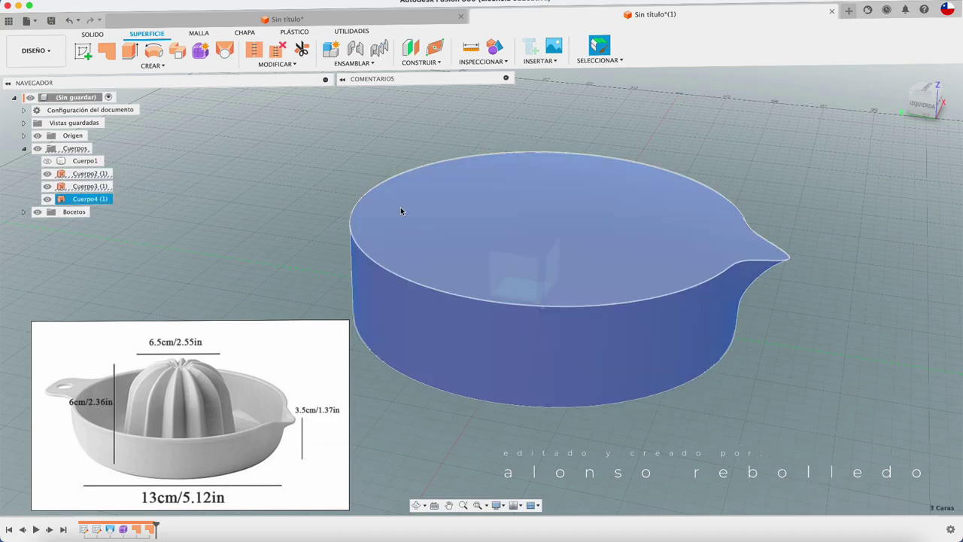
Window-select Cuerpo2–4 and stitch them at 0.10 mm tolerance into solid Cuerpo5
left_click(598, 59)
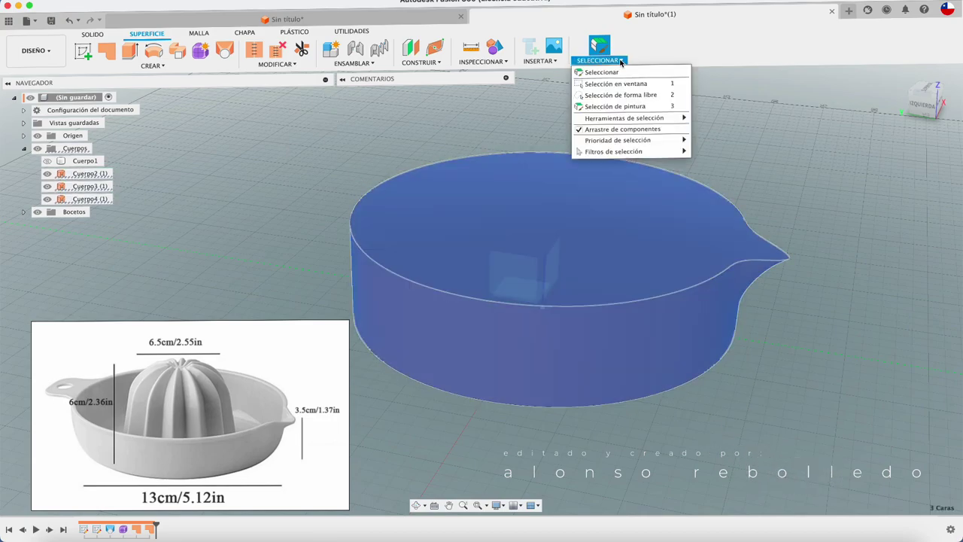
left_click(628, 83)
left_click_drag(269, 118, 834, 446)
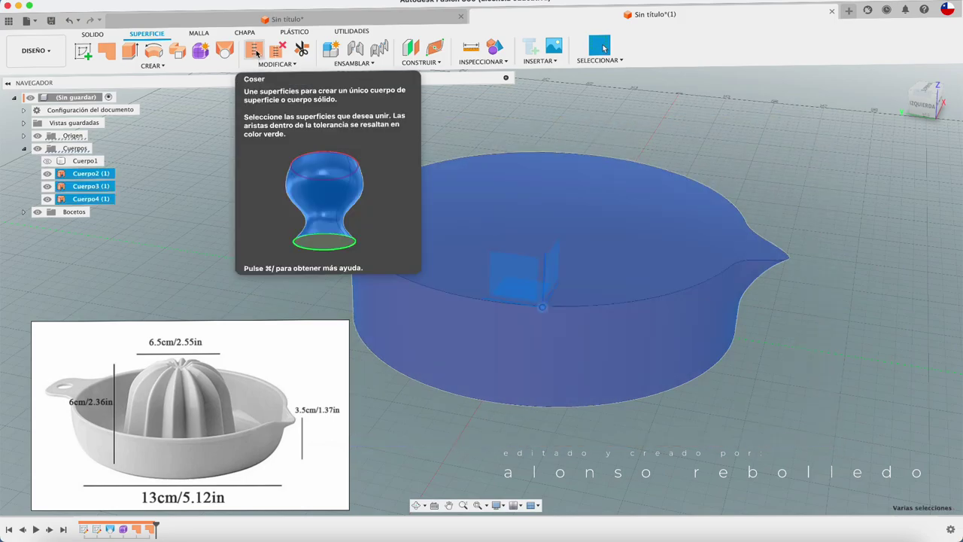
left_click(255, 50)
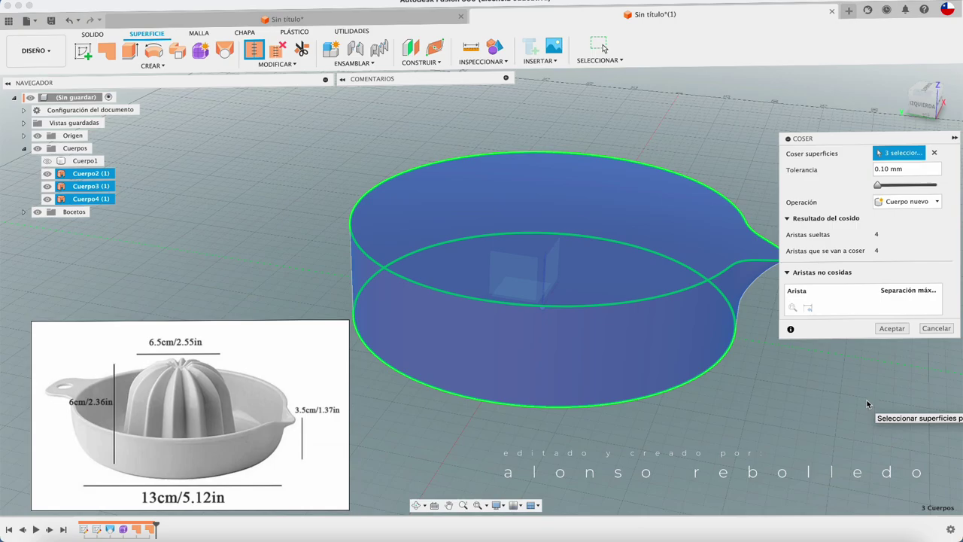
left_click(890, 331)
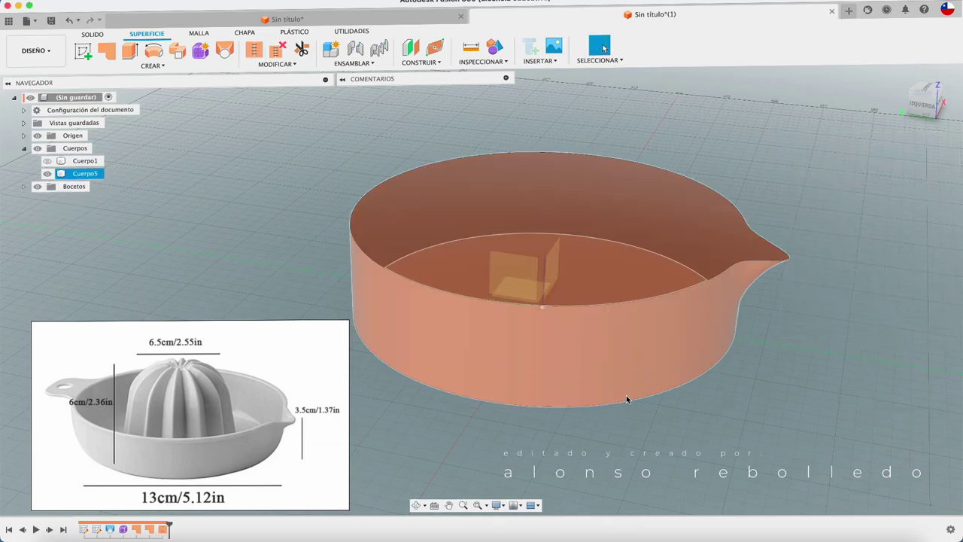
mouse_move(626, 395)
middle_mouse_down("shift")
mouse_move(605, 410)
mouse_move(253, 481)
middle_mouse_up("shift")
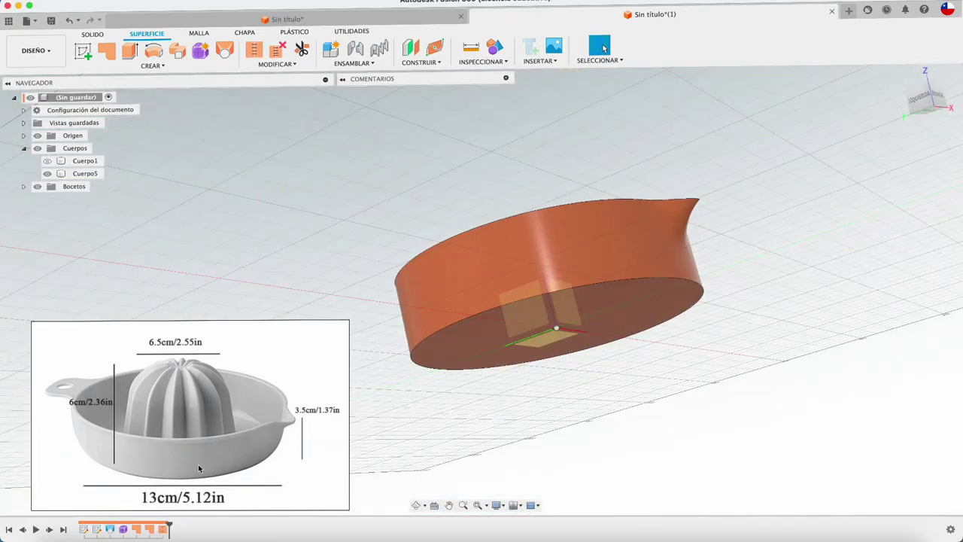
middle_click_drag(198, 468, 471, 360, "shift")
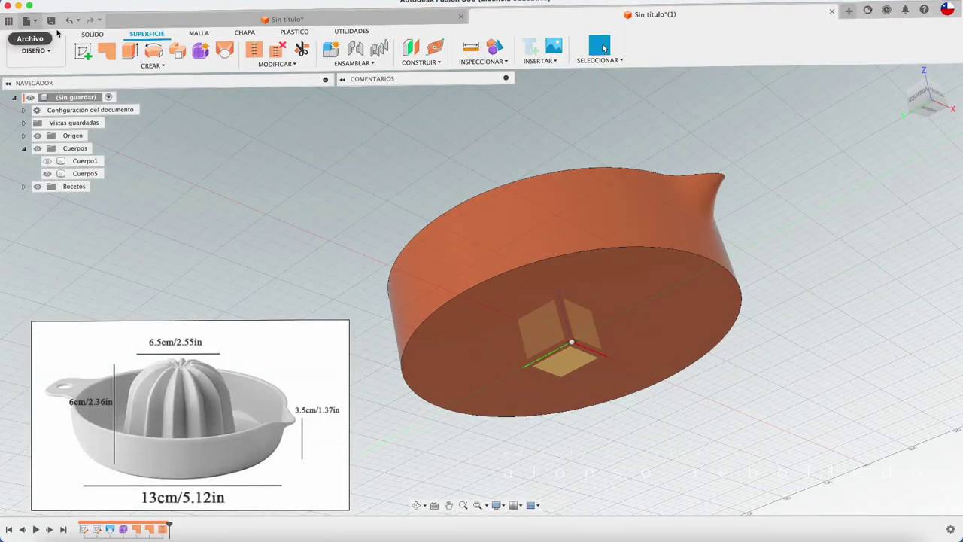
Fillet the bowl's bottom circular edge with a 10.79 mm radius
left_click(92, 33)
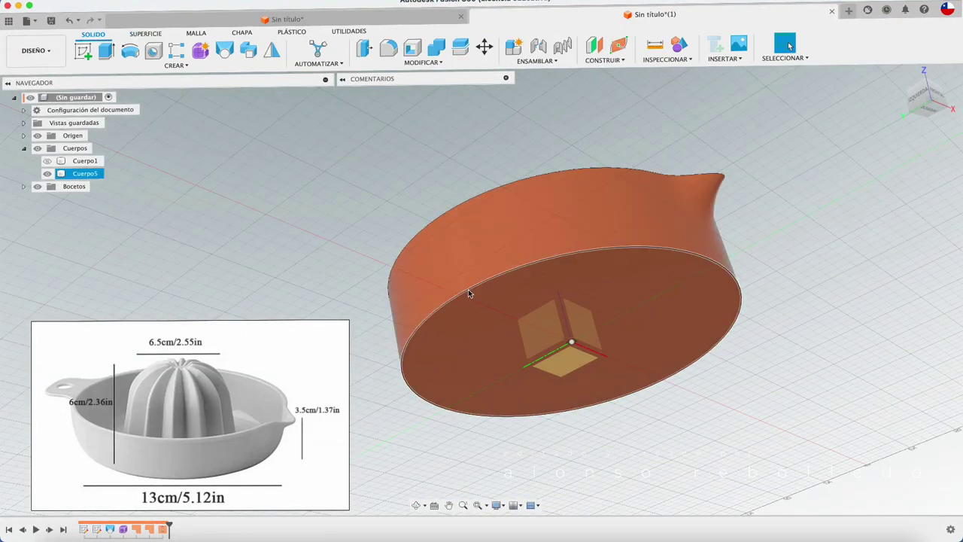
left_click(413, 326)
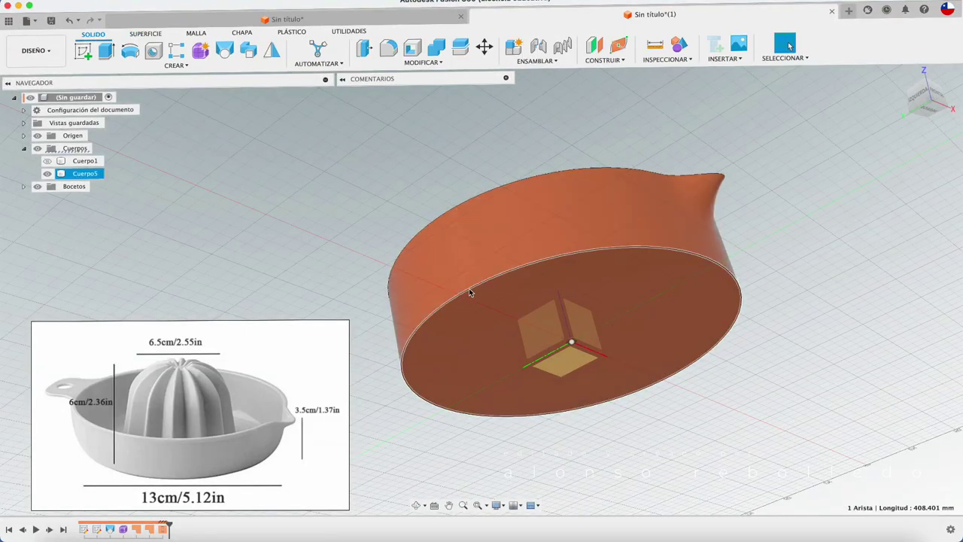
left_click(390, 51)
mouse_move(462, 329)
middle_mouse_down("shift")
mouse_move(494, 369)
mouse_move(537, 397)
mouse_move(700, 399)
mouse_move(501, 400)
mouse_move(500, 354)
middle_mouse_up("shift")
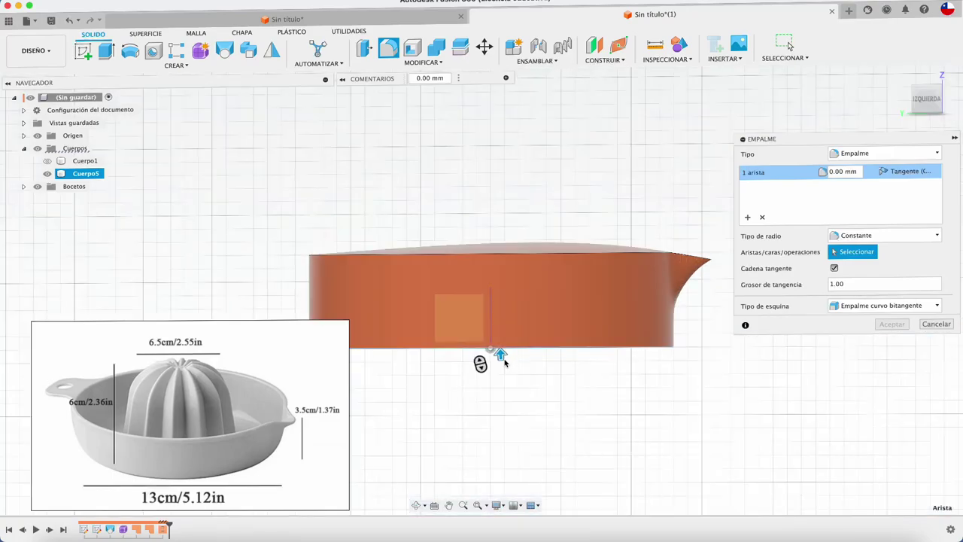
left_click_drag(501, 349, 500, 342)
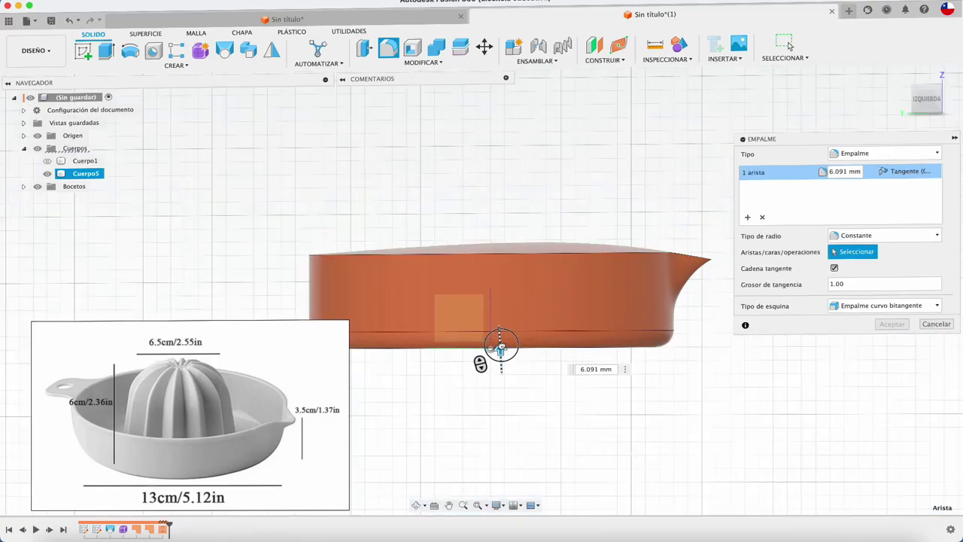
type("10.79")
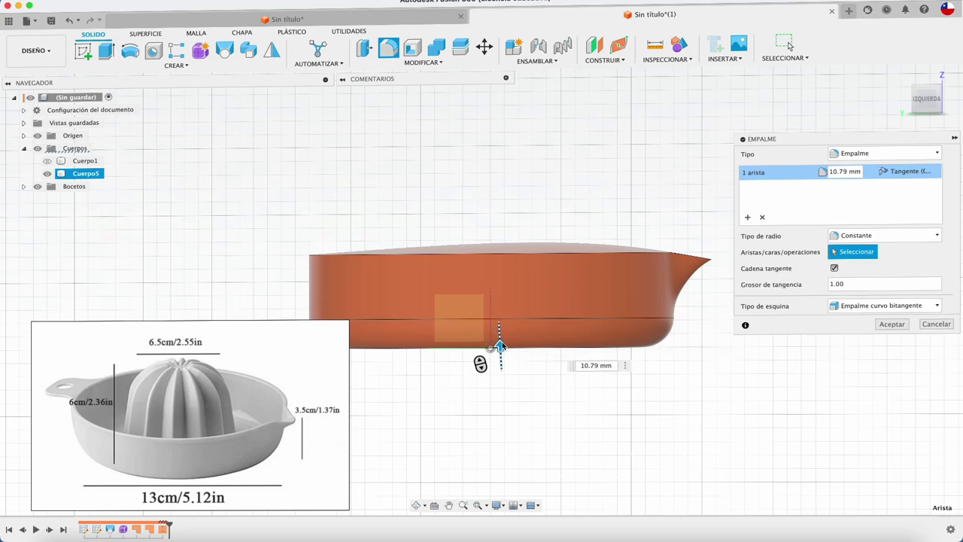
left_click(893, 325)
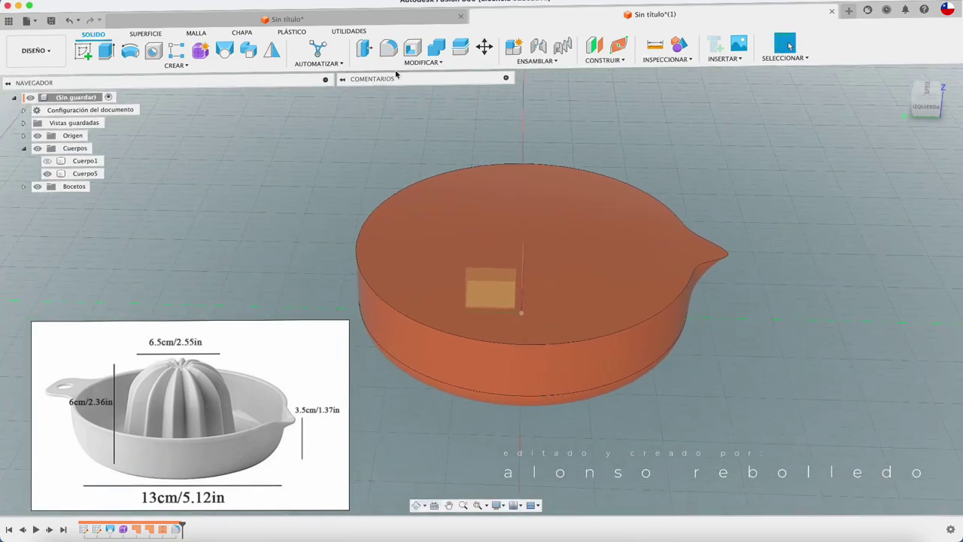
Shell the bowl from its top face with 2 mm inner thickness, then unhide Cuerpo1
left_click(412, 47)
left_click(440, 230)
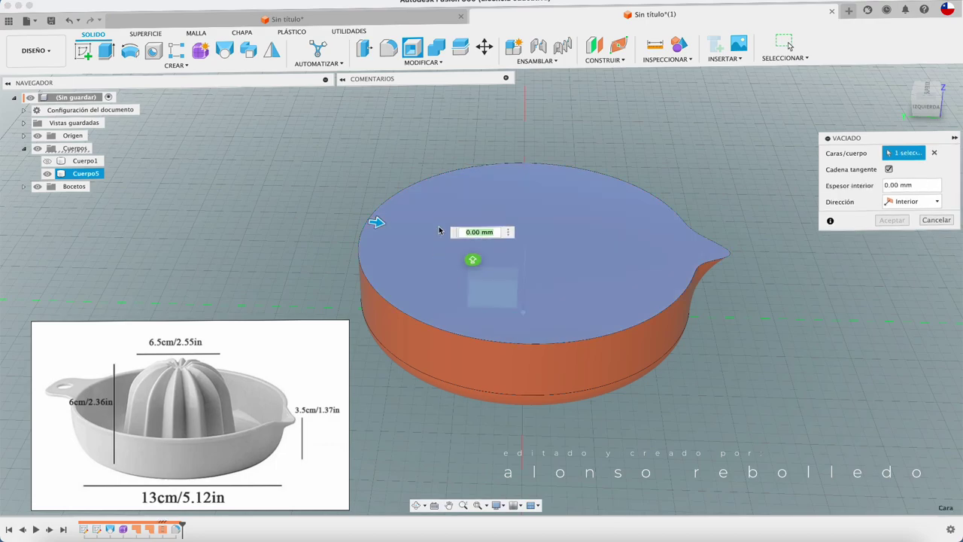
type("2")
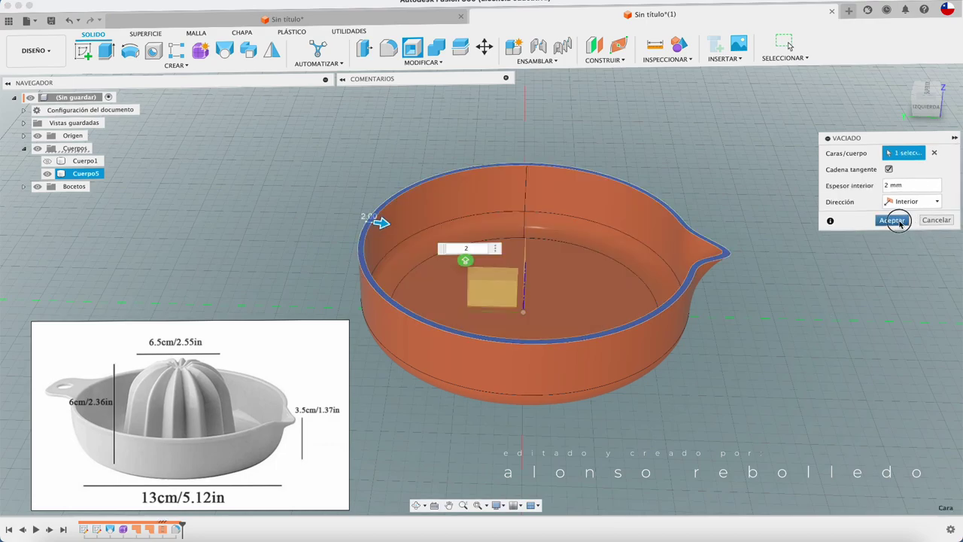
left_click(900, 223)
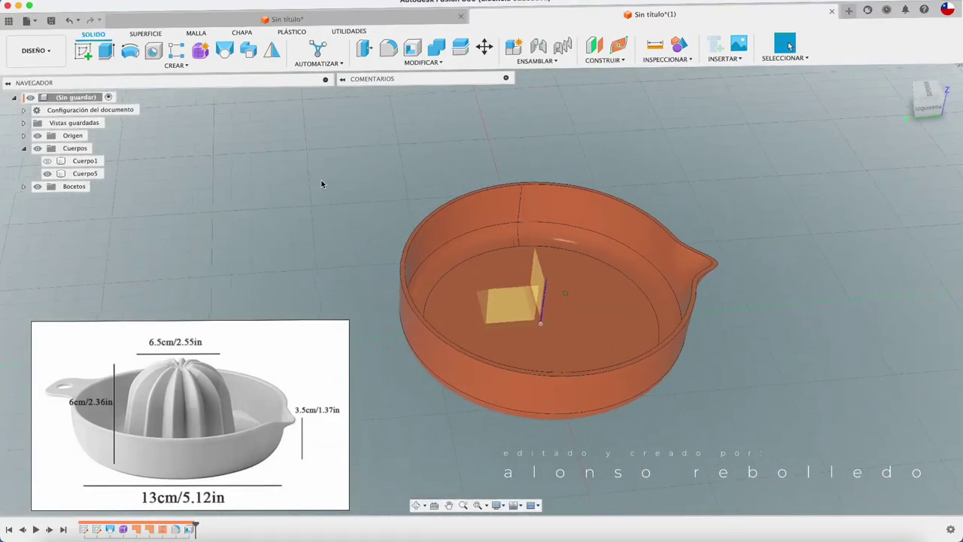
left_click(47, 161)
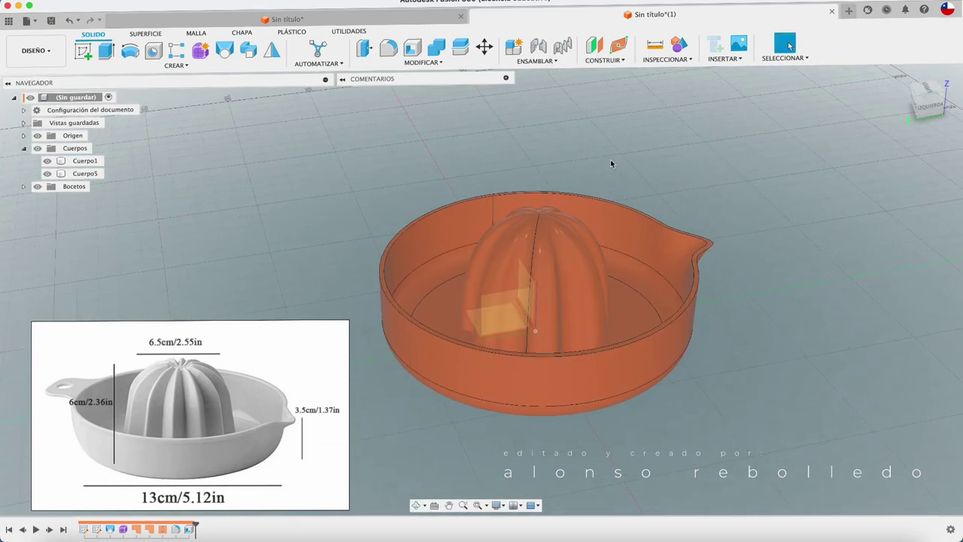
Create components from bodies Cuerpo1 and Cuerpo5
left_click(89, 161)
left_click(92, 174, "shift")
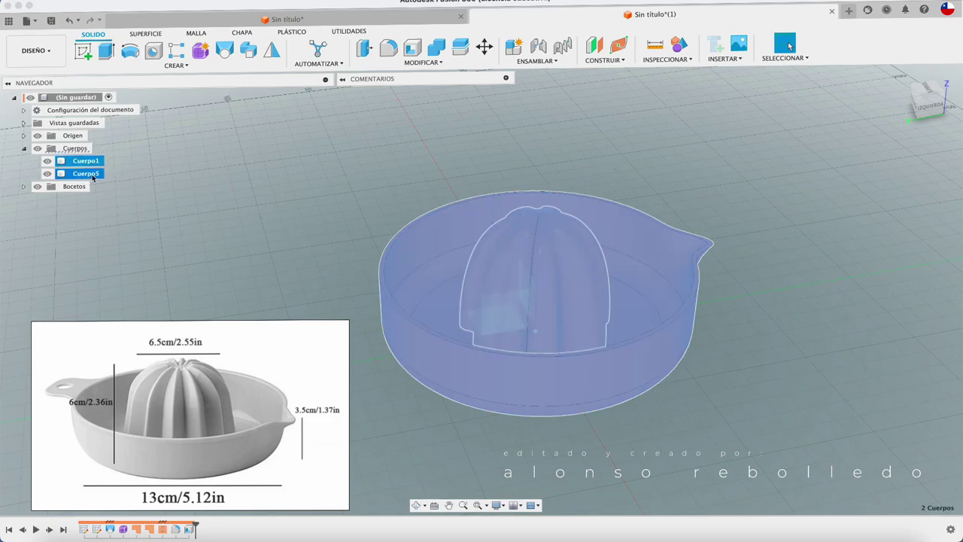
right_click(94, 177)
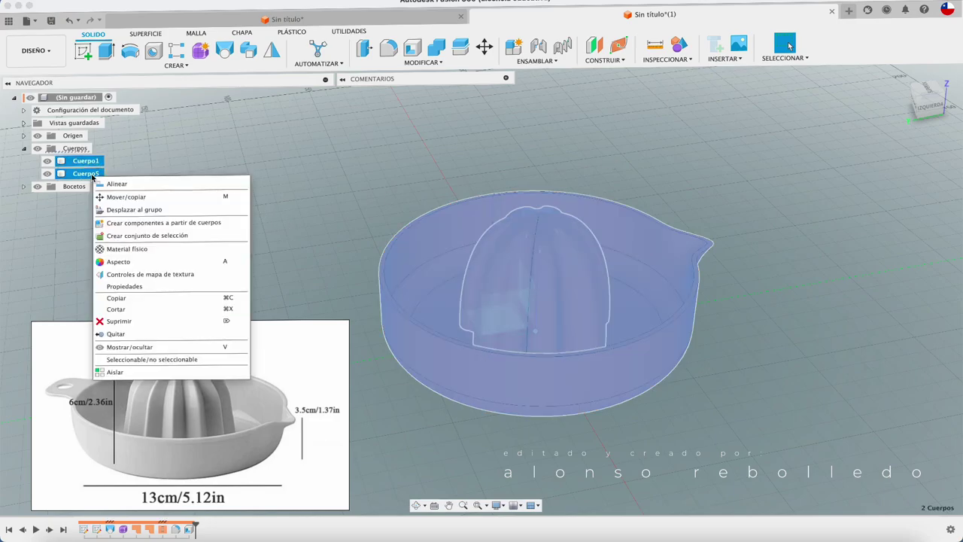
left_click(194, 223)
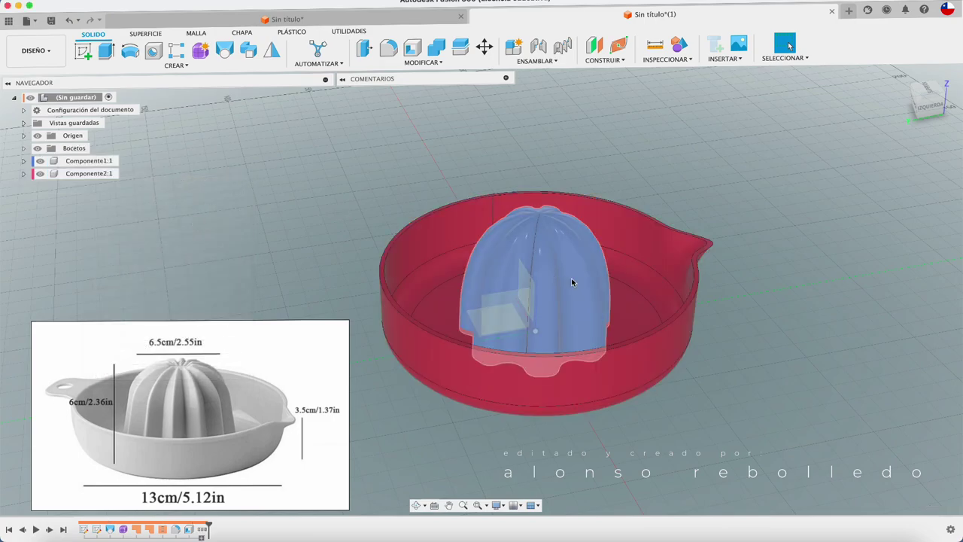
left_click_drag(571, 278, 681, 161)
key("ctrl+z")
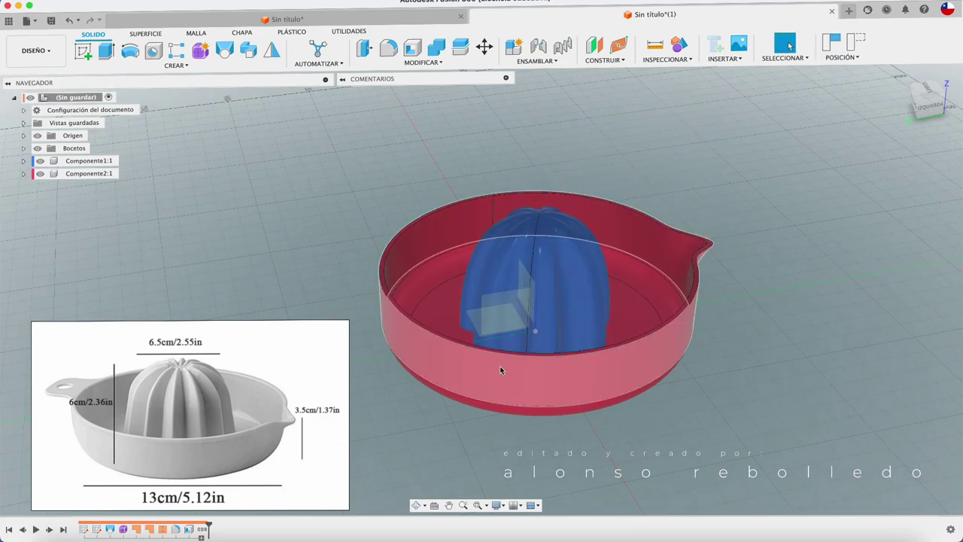
Combine the dome as target with the bowl as tool into one body
left_click(437, 50)
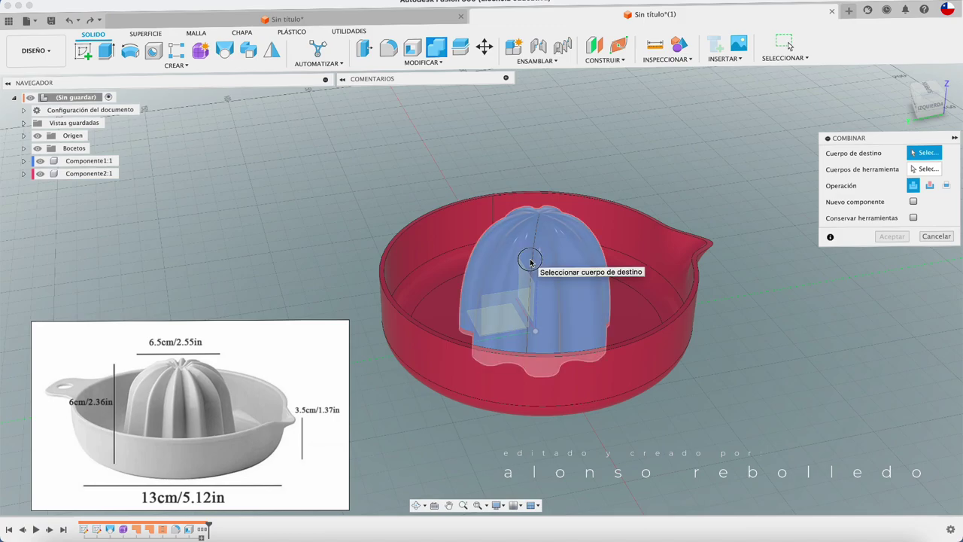
left_click(530, 261)
left_click(660, 267)
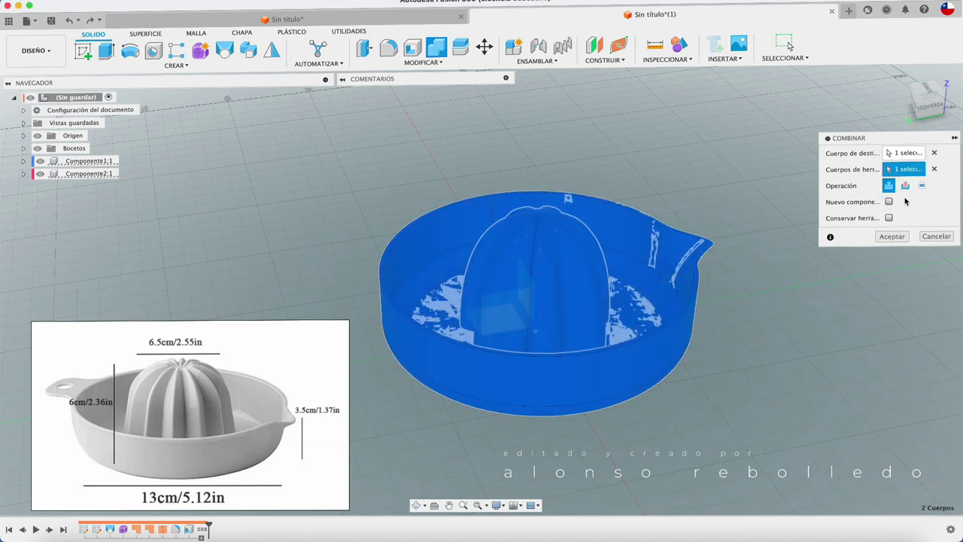
left_click(891, 238)
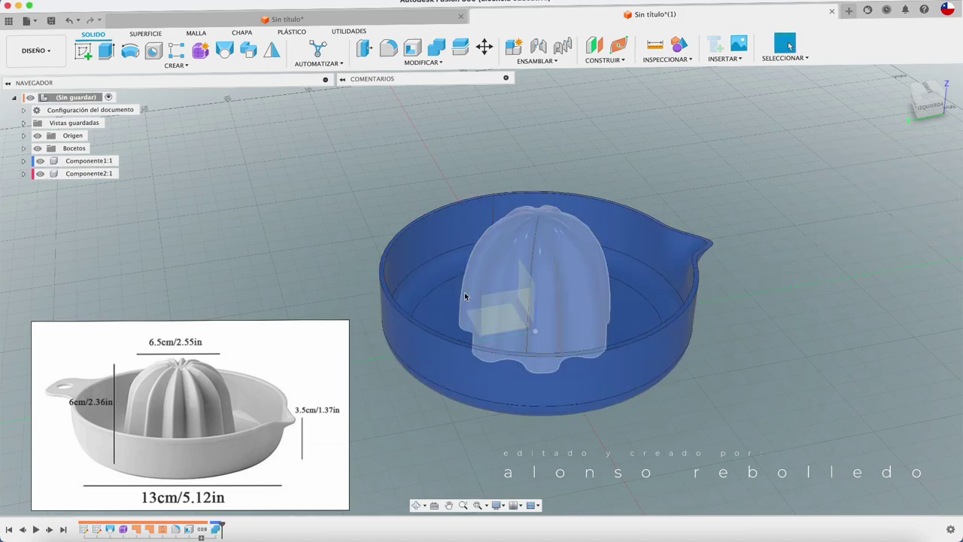
mouse_move(473, 277)
middle_mouse_down("shift")
mouse_move(499, 271)
mouse_move(492, 275)
mouse_move(486, 251)
mouse_move(545, 259)
middle_mouse_up("shift")
Show Componente1:1 again, then open and close a sketch on a vertical plane, capturing positions
left_click(40, 161)
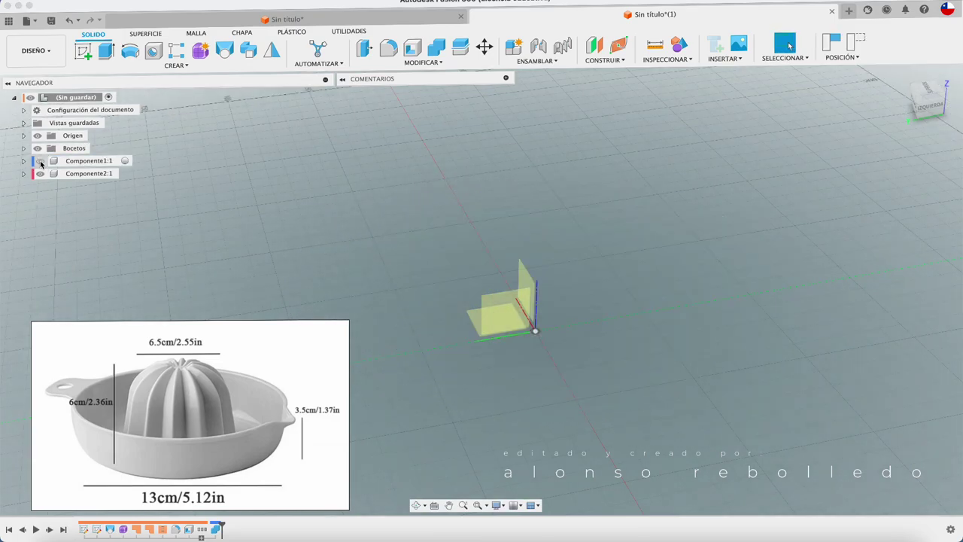
left_click(39, 161)
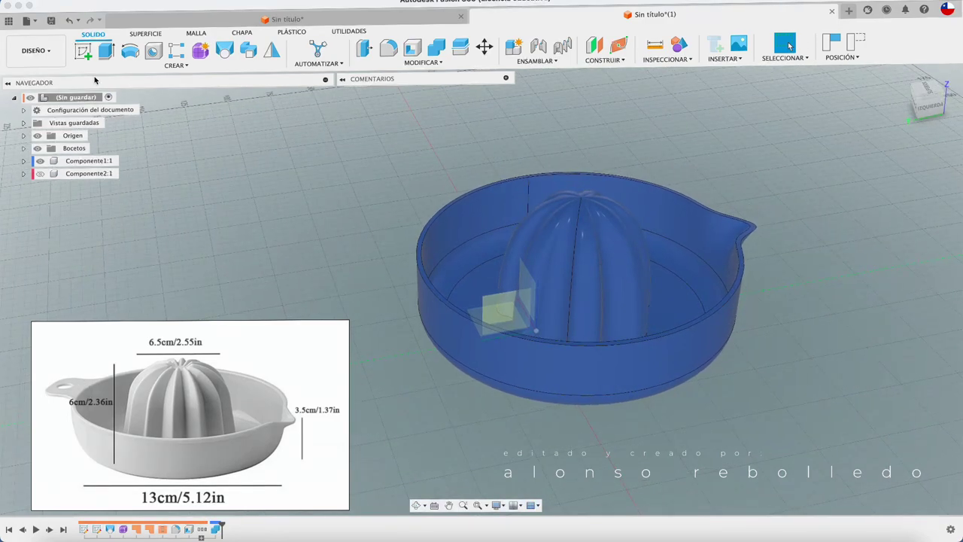
left_click(84, 51)
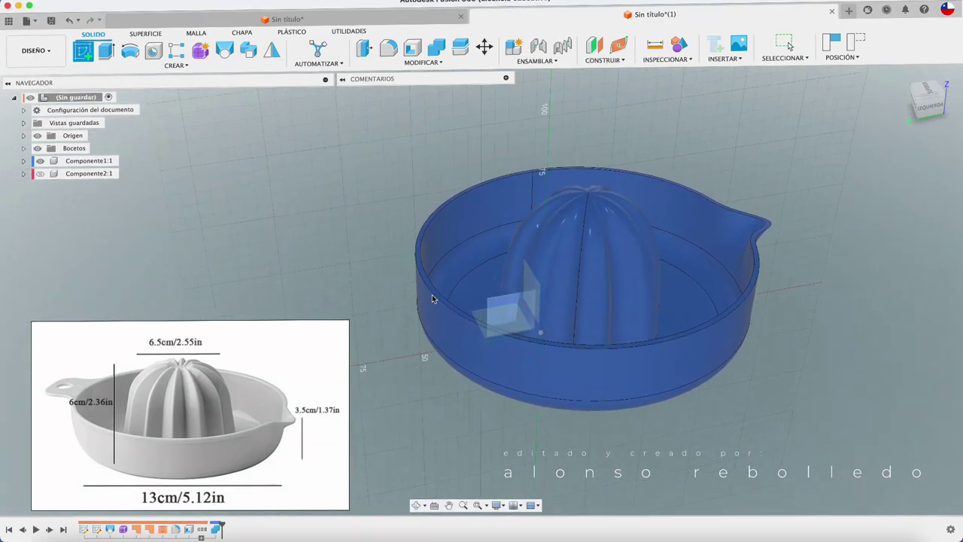
mouse_move(432, 294)
middle_mouse_down("shift")
mouse_move(527, 346)
mouse_move(548, 320)
mouse_move(489, 294)
mouse_move(501, 347)
middle_mouse_up("shift")
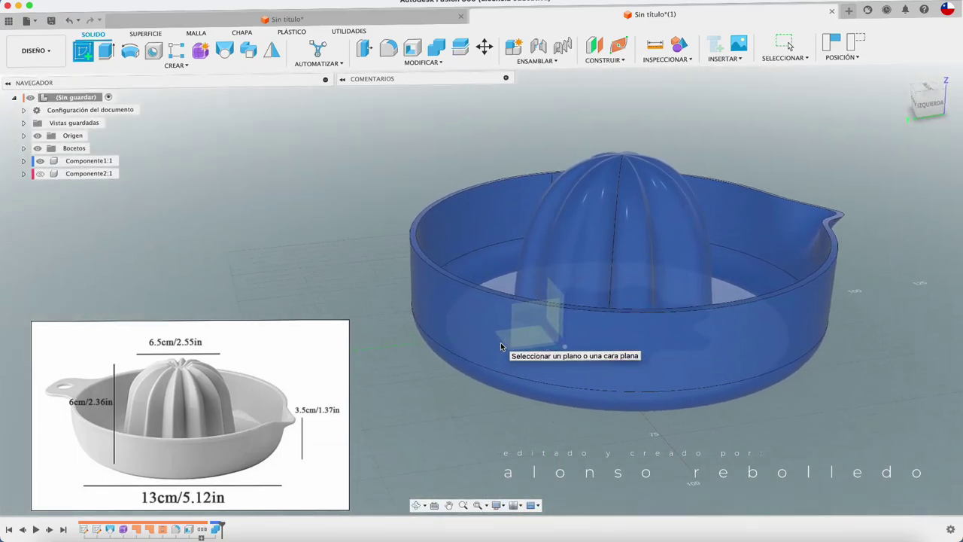
mouse_move(442, 296)
middle_mouse_down("shift")
mouse_move(446, 325)
mouse_move(425, 280)
mouse_move(430, 289)
mouse_move(523, 291)
middle_mouse_up("shift")
left_click(523, 291)
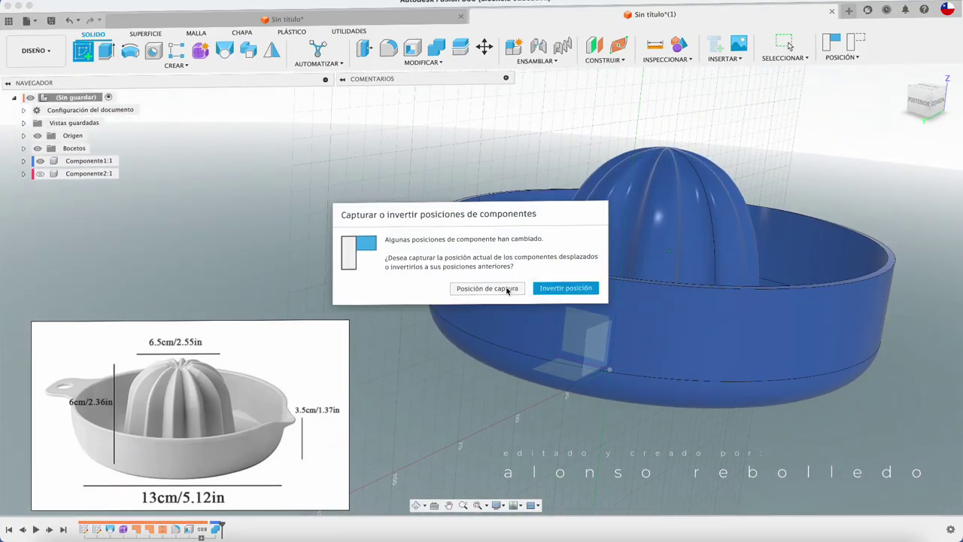
left_click(512, 293)
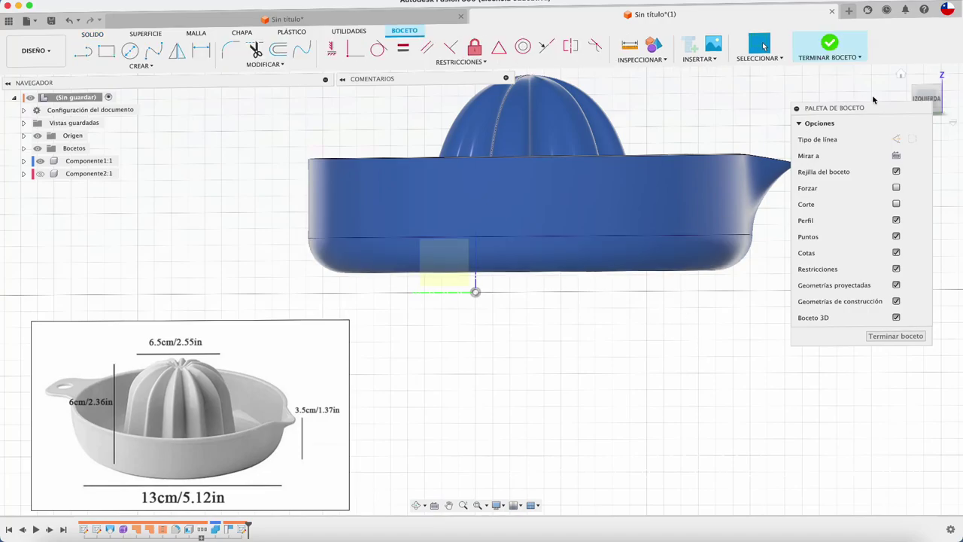
left_click(830, 45)
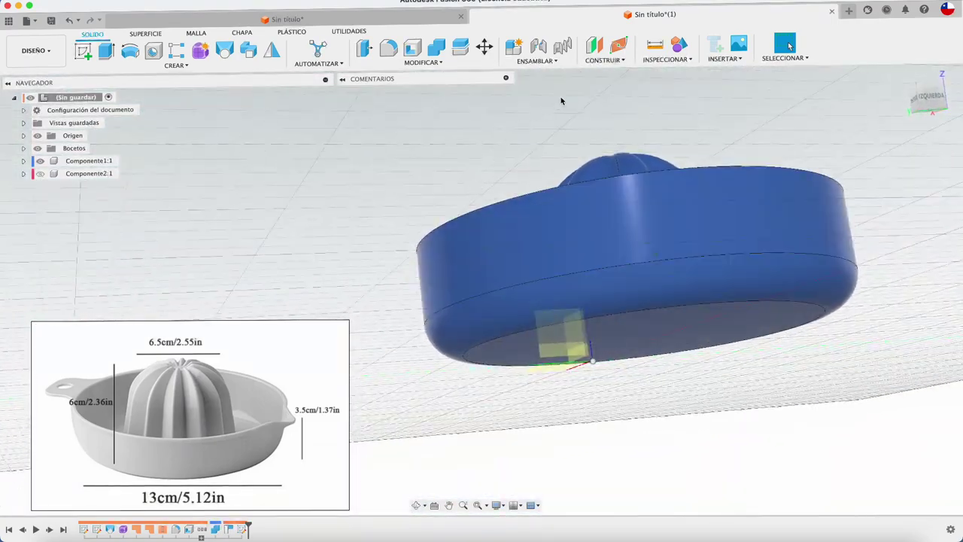
Create an offset plane from the bowl's bottom face at -30 mm distance
left_click(589, 49)
left_click(602, 335)
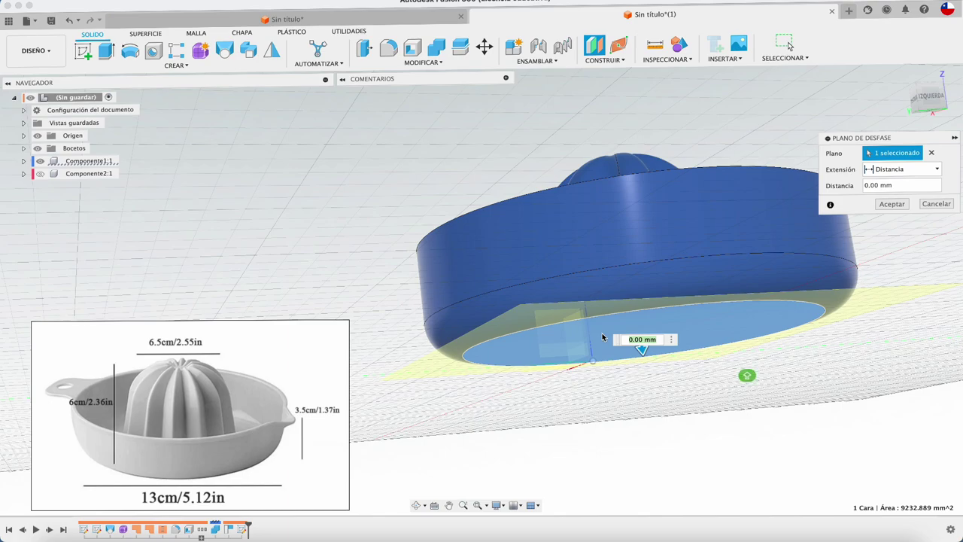
left_click_drag(635, 340, 624, 259)
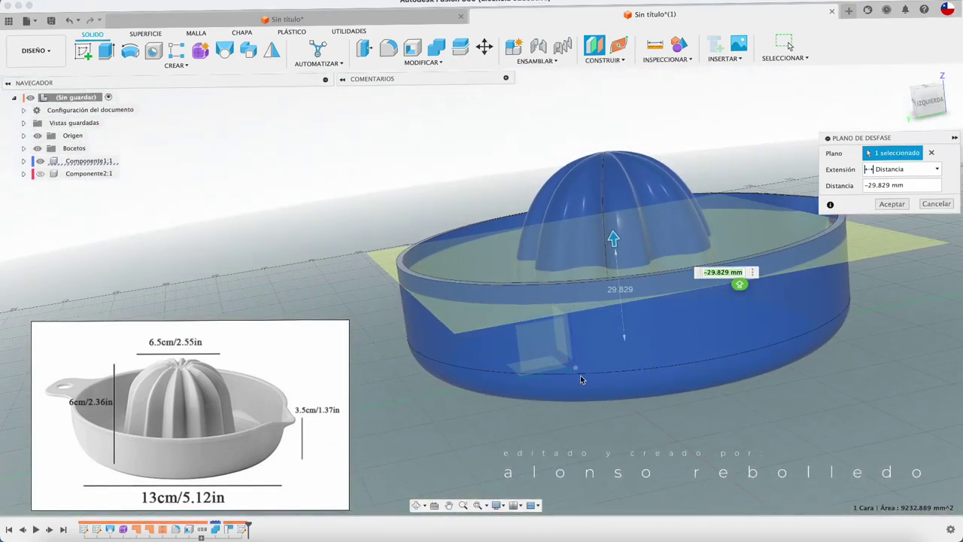
middle_click_drag(580, 375, 742, 197, "shift")
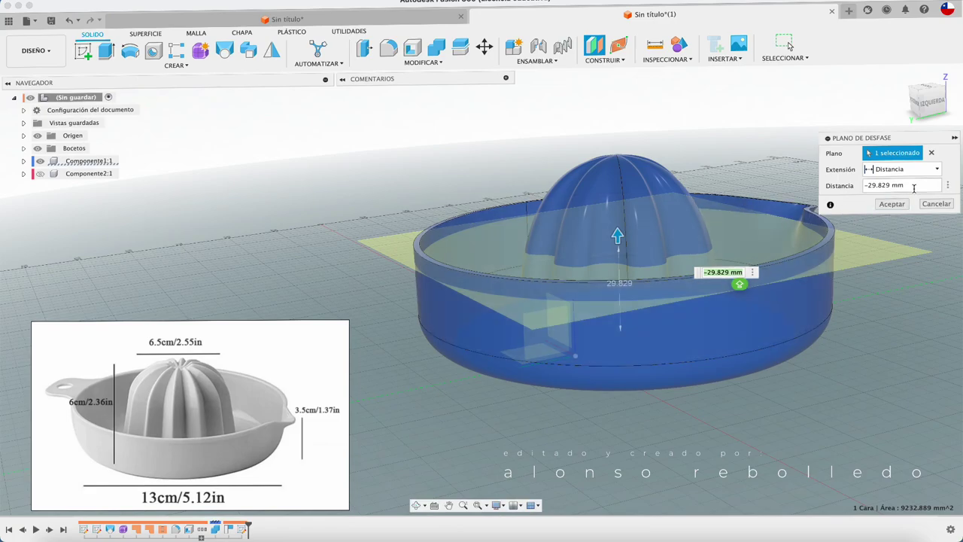
left_click_drag(915, 186, 824, 192)
type("-30")
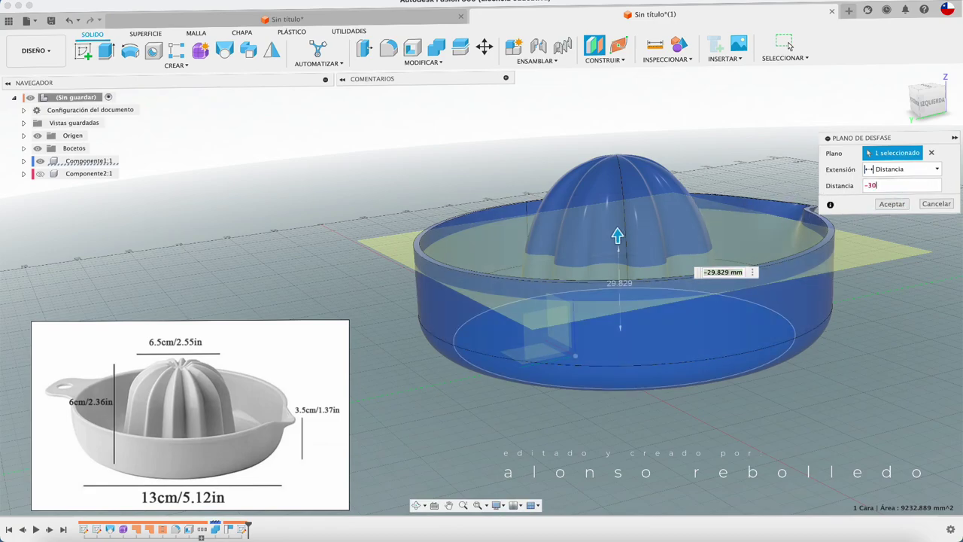
left_click(898, 204)
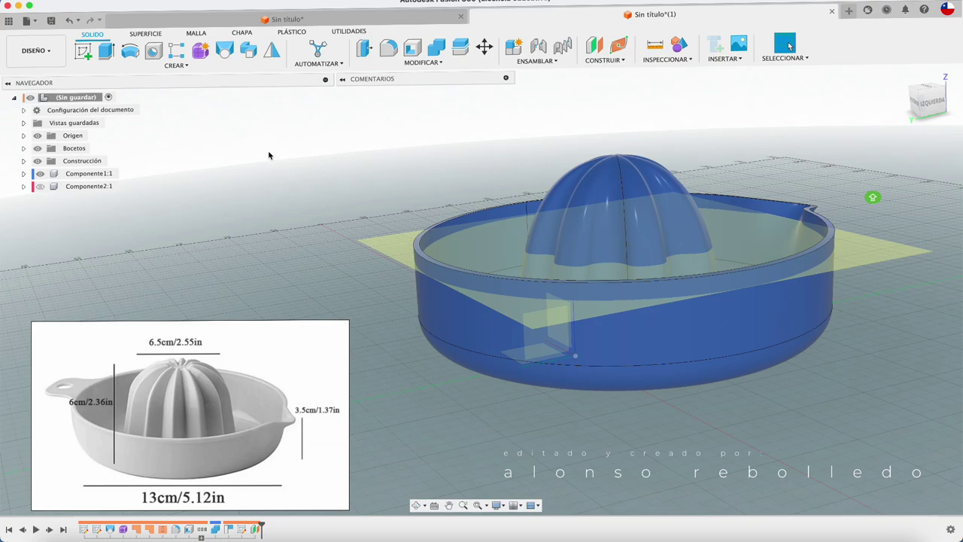
left_click(83, 50)
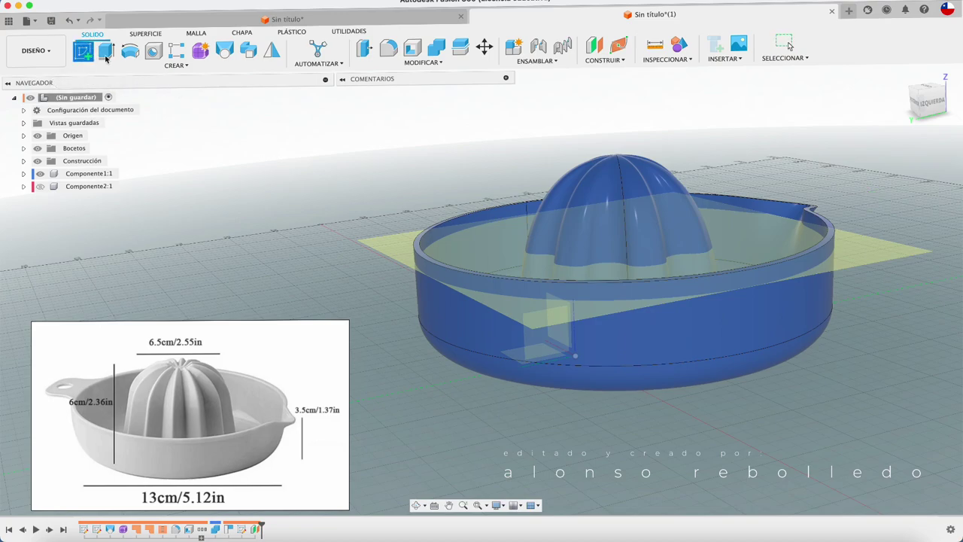
Start a sketch on the offset plane and project the bowl's outer rim edge
left_click(389, 249)
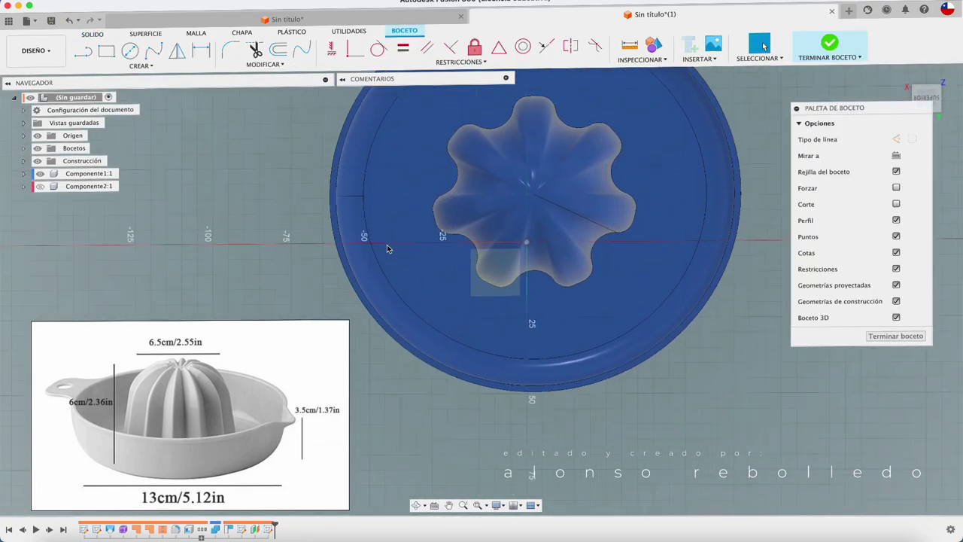
key("p")
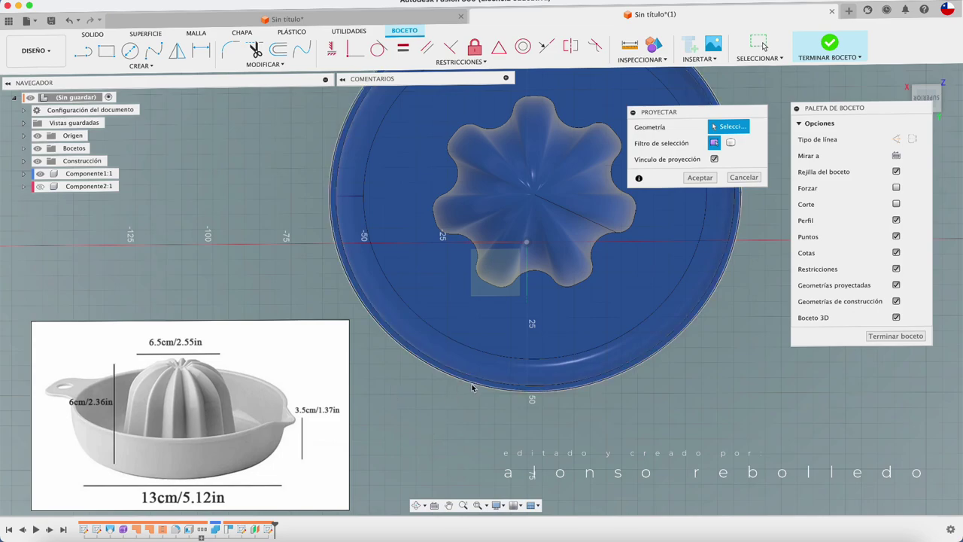
left_click(472, 388)
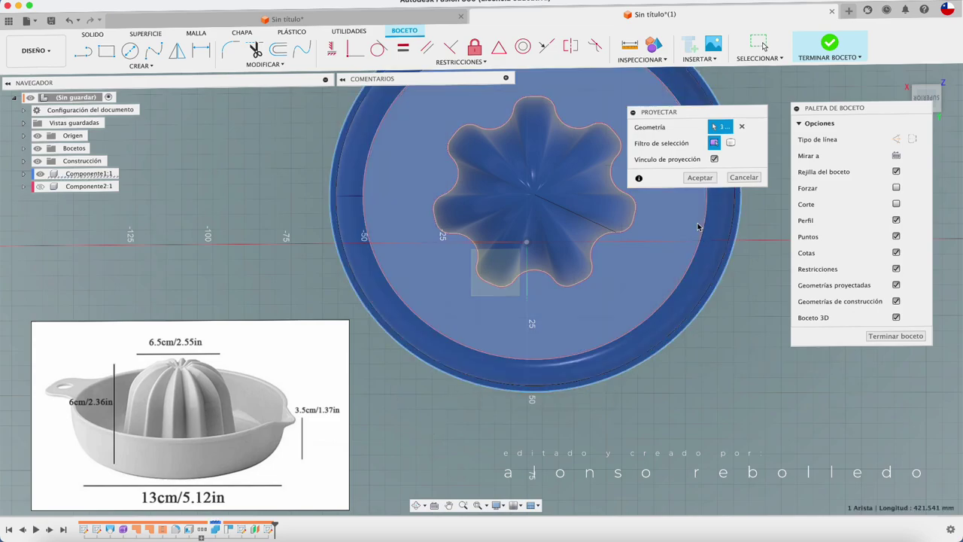
left_click(700, 178)
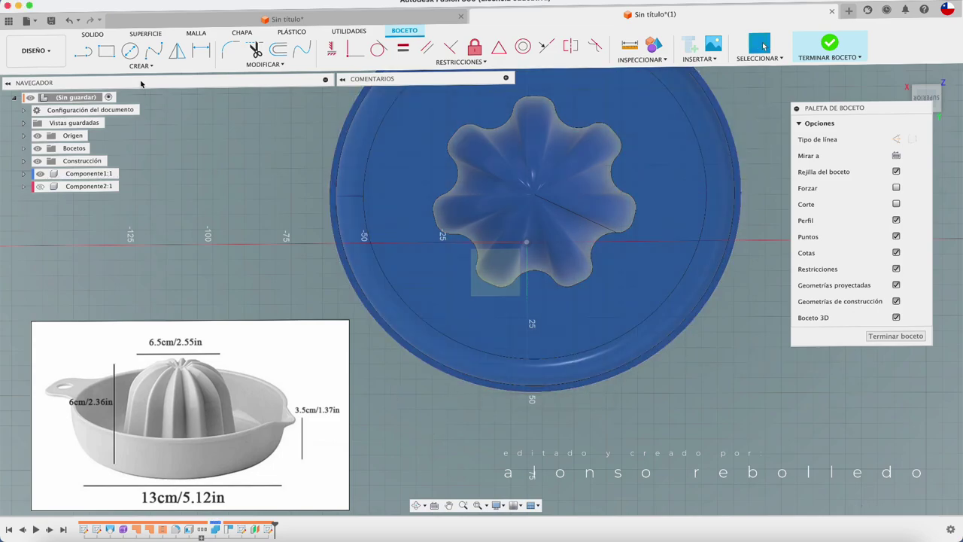
Draw a vertical centreline down from the rim edge
left_click(83, 51)
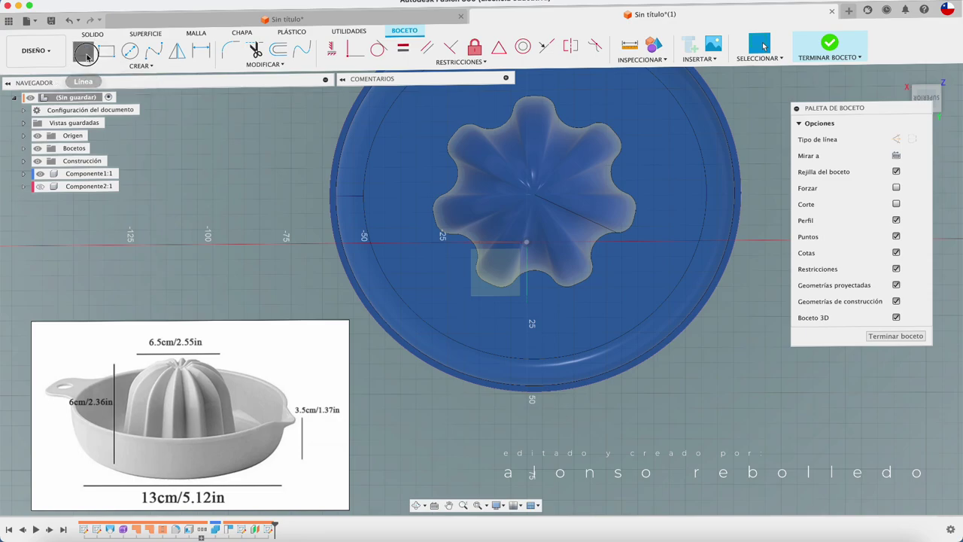
left_click(529, 392)
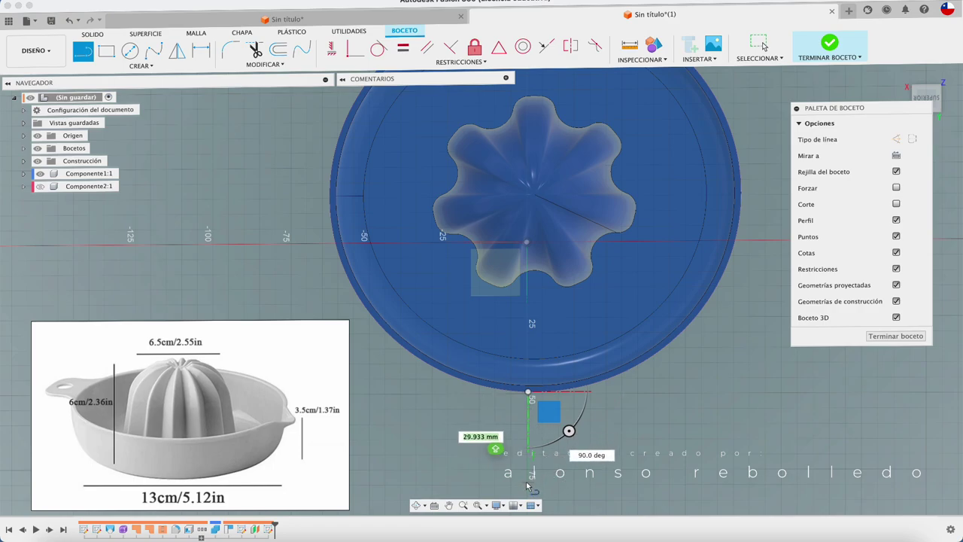
left_click(527, 483)
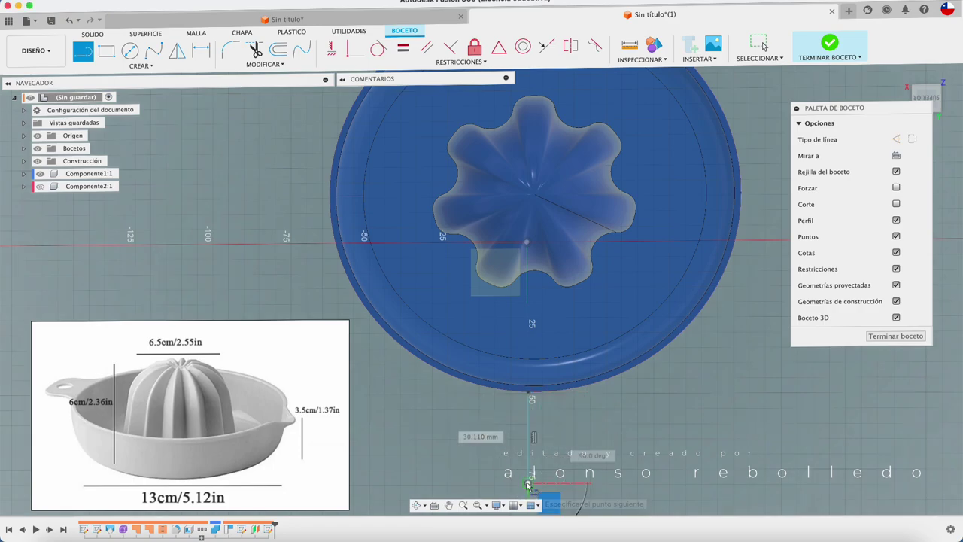
key("Escape")
middle_click_drag(527, 478, 524, 441)
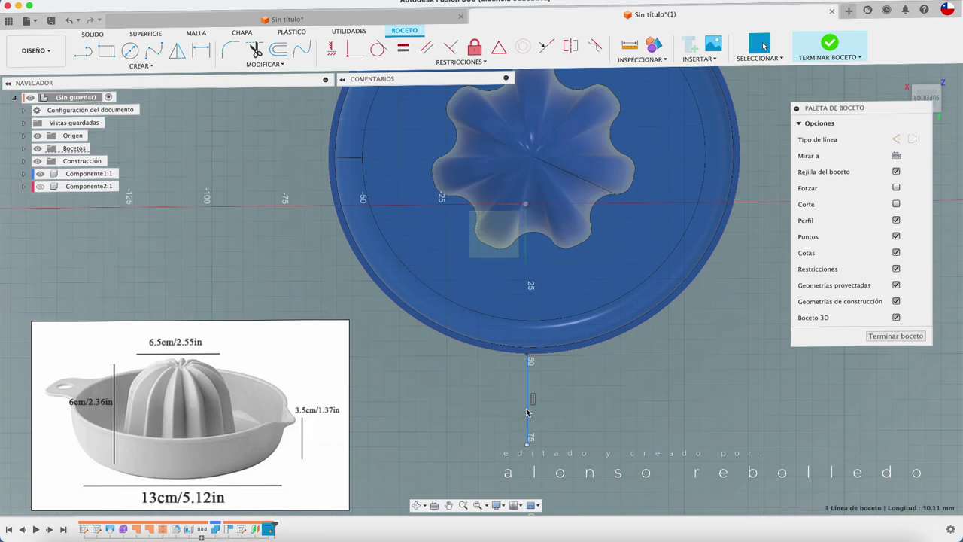
Offset the centreline 11 mm to the left and 11 mm to the right
left_click(280, 51)
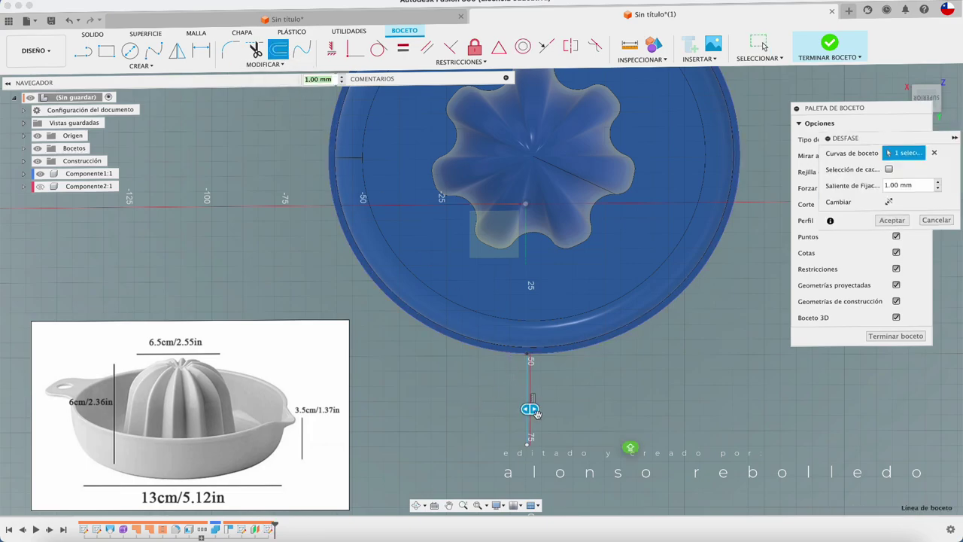
left_click_drag(532, 410, 496, 408)
type("-11")
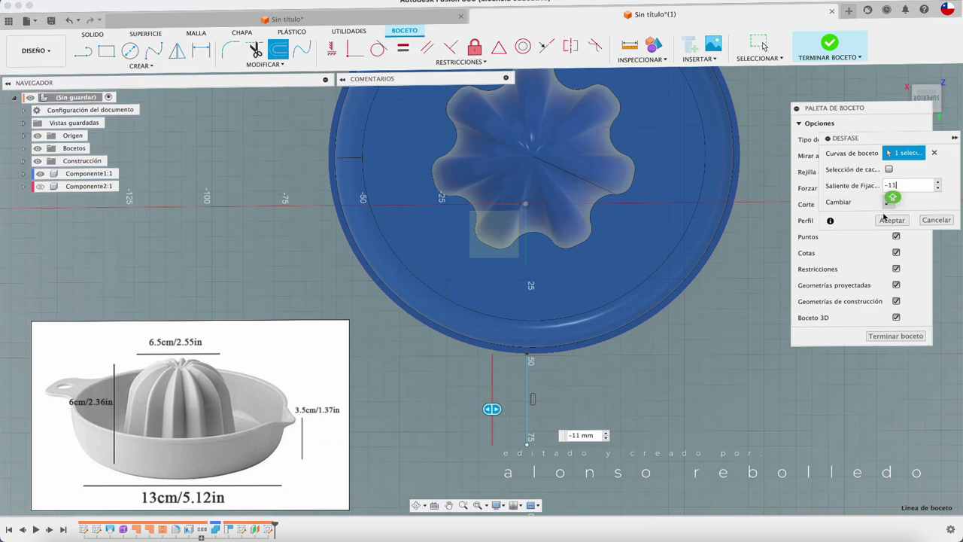
left_click(886, 219)
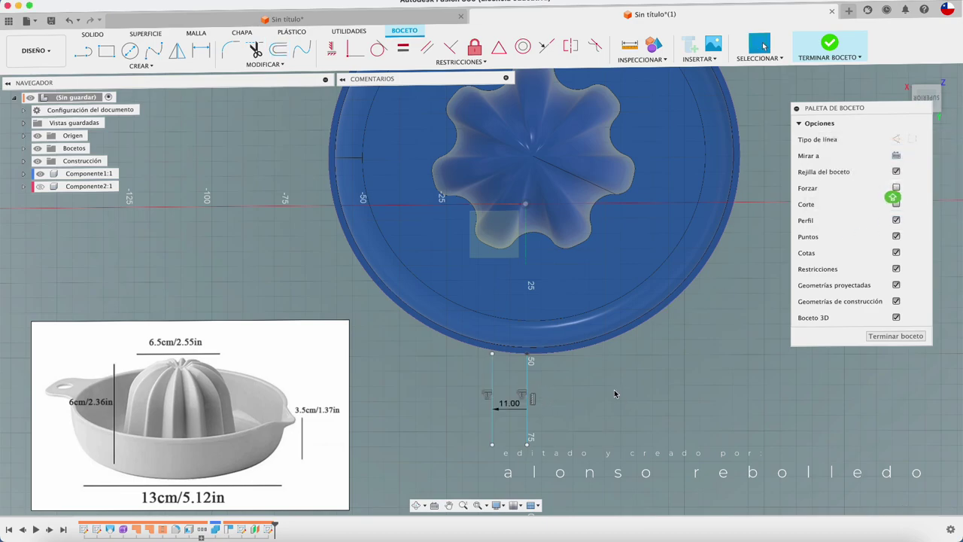
left_click(280, 49)
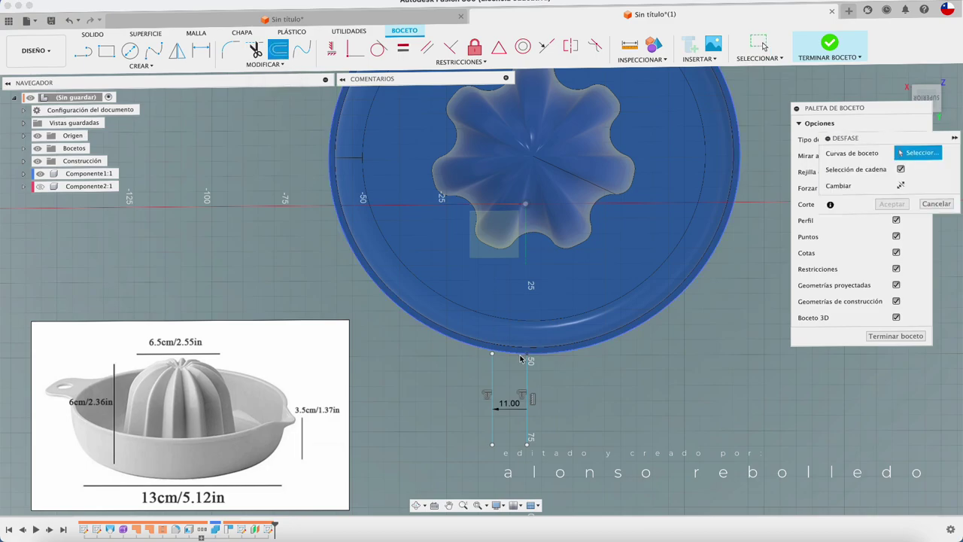
left_click(528, 374)
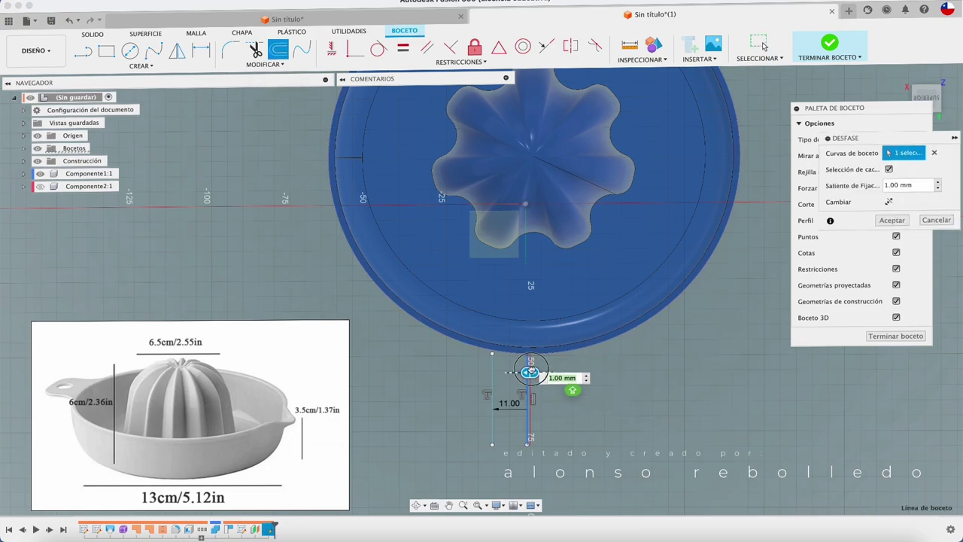
left_click_drag(531, 373, 557, 372)
type("11")
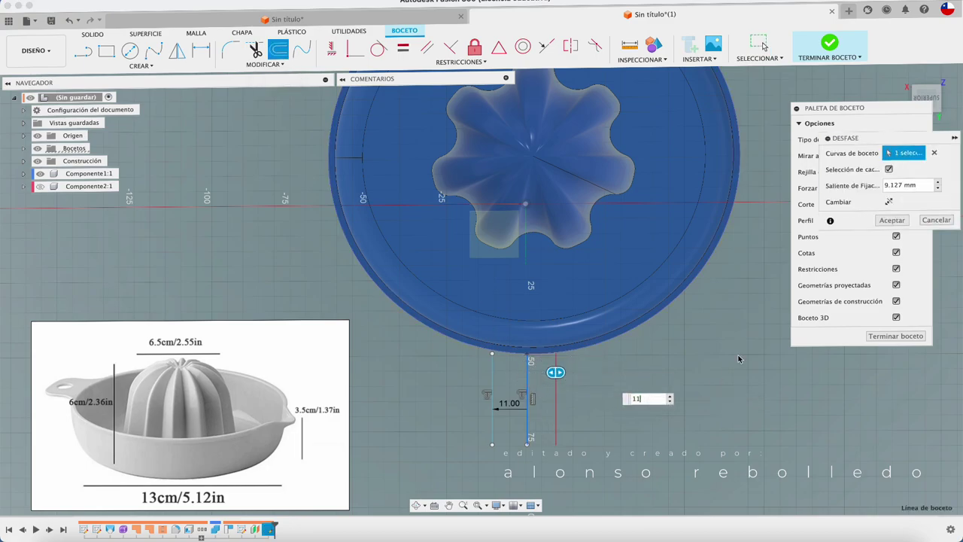
left_click(891, 220)
Trim away the unneeded line segment
scroll(605, 396, "up", 1)
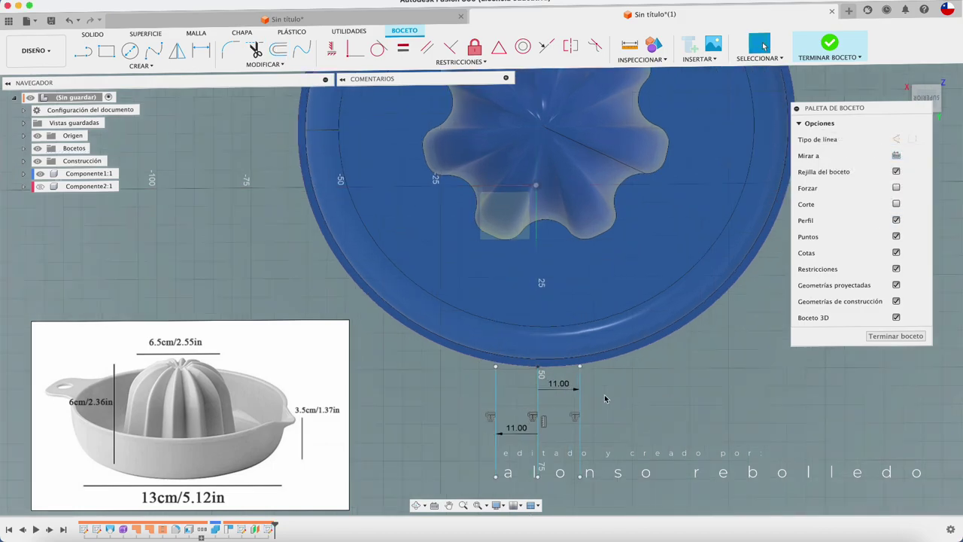
scroll(605, 396, "up", 2)
scroll(604, 396, "up", 2)
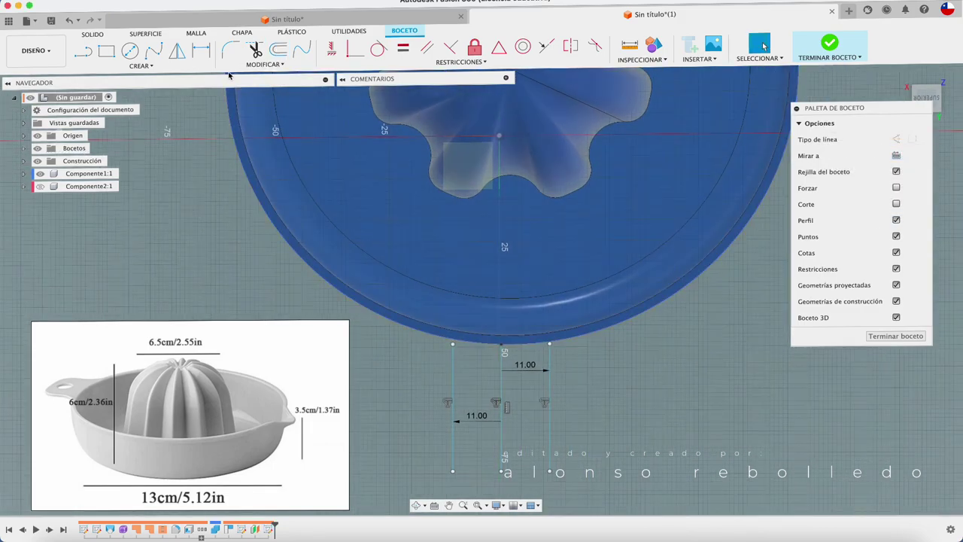
left_click(249, 64)
left_click(243, 121)
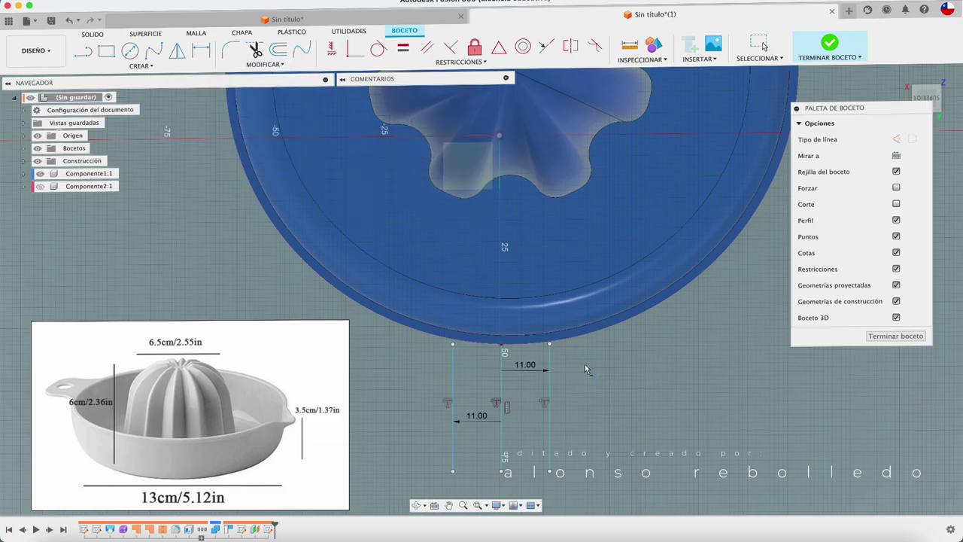
left_click(549, 363)
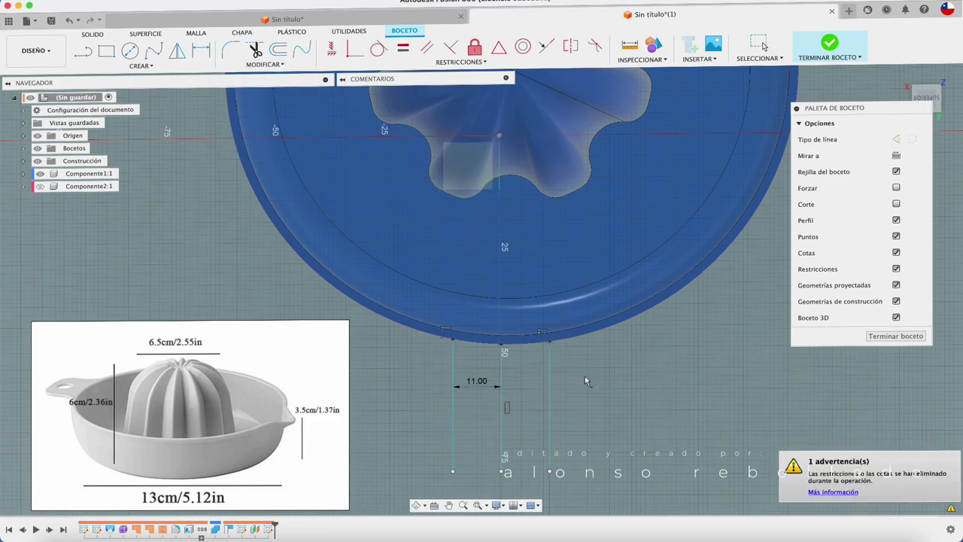
scroll(585, 380, "down", 3)
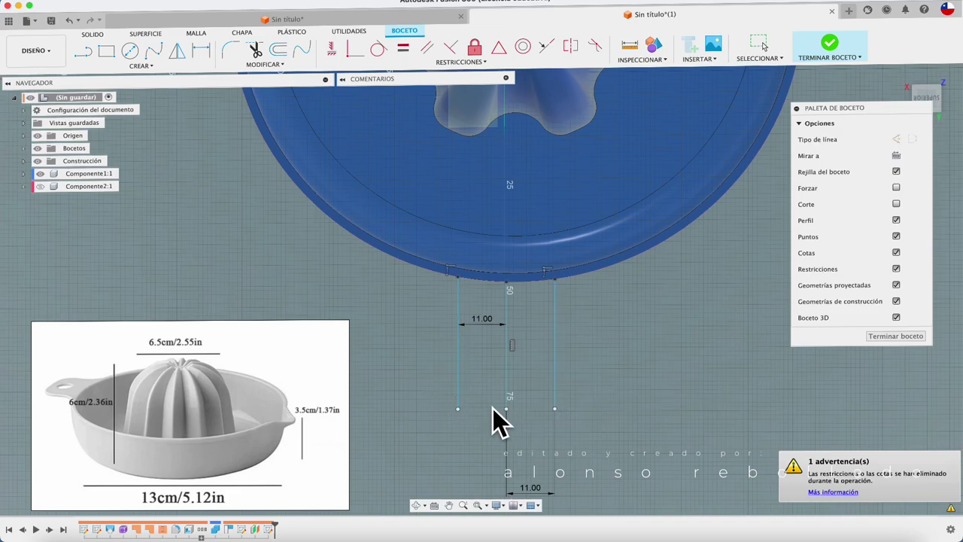
Draw the bottom line joining the two side lines to close the tab outline
key("l")
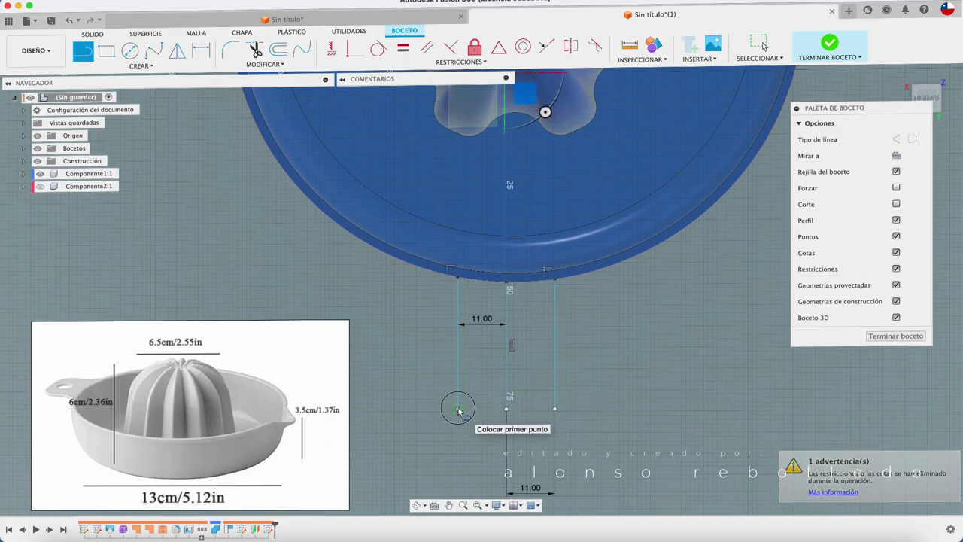
left_click(457, 409)
left_click(555, 409)
key("Escape")
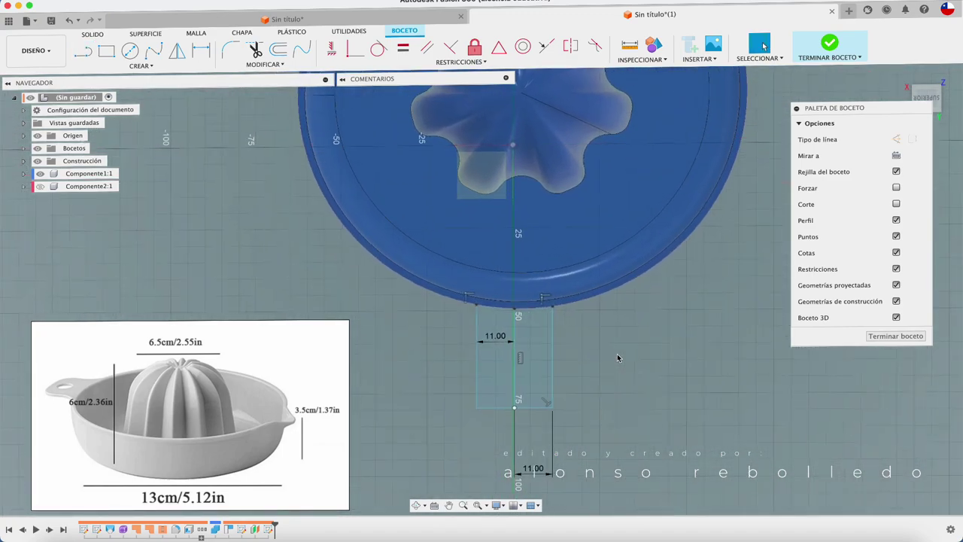
Round both lower tab corners with 5 mm sketch fillets
left_click(231, 50)
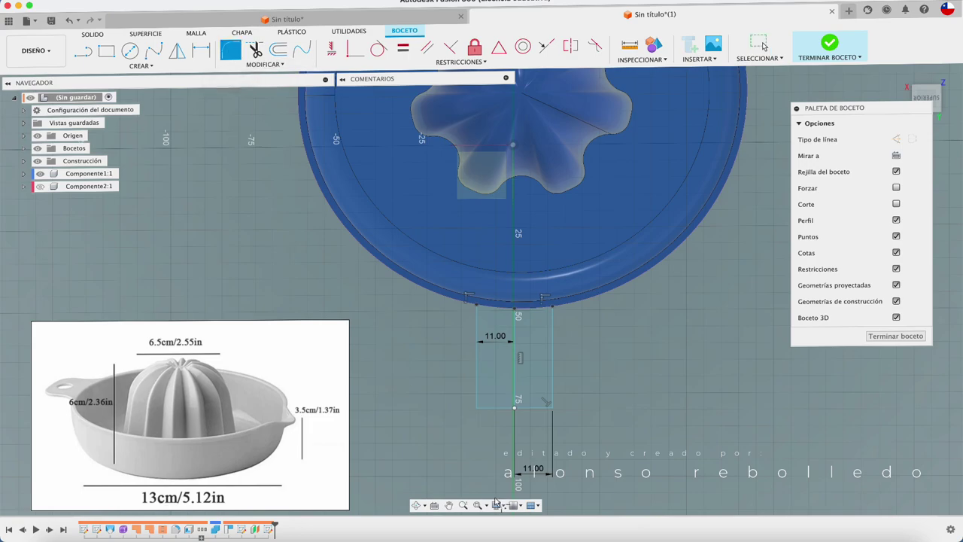
left_click(478, 397)
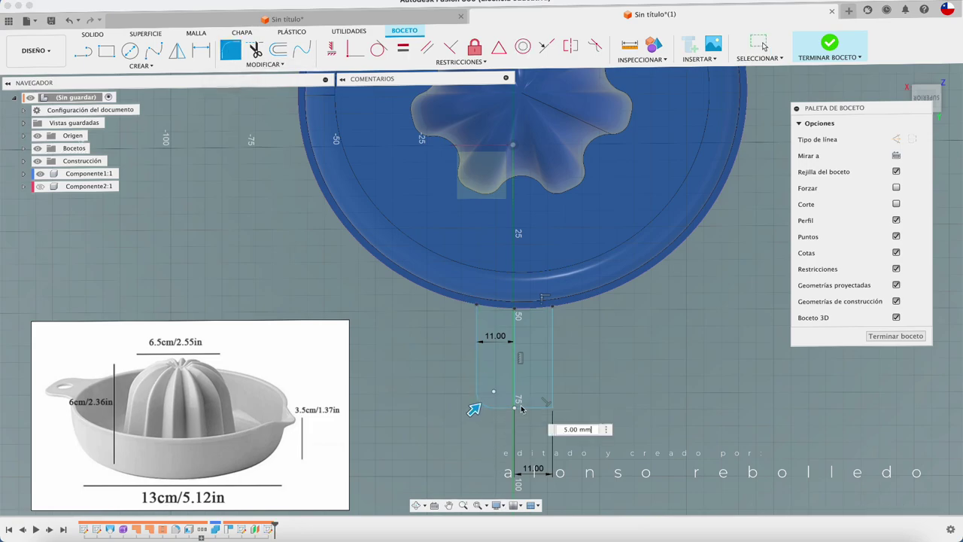
key("Return")
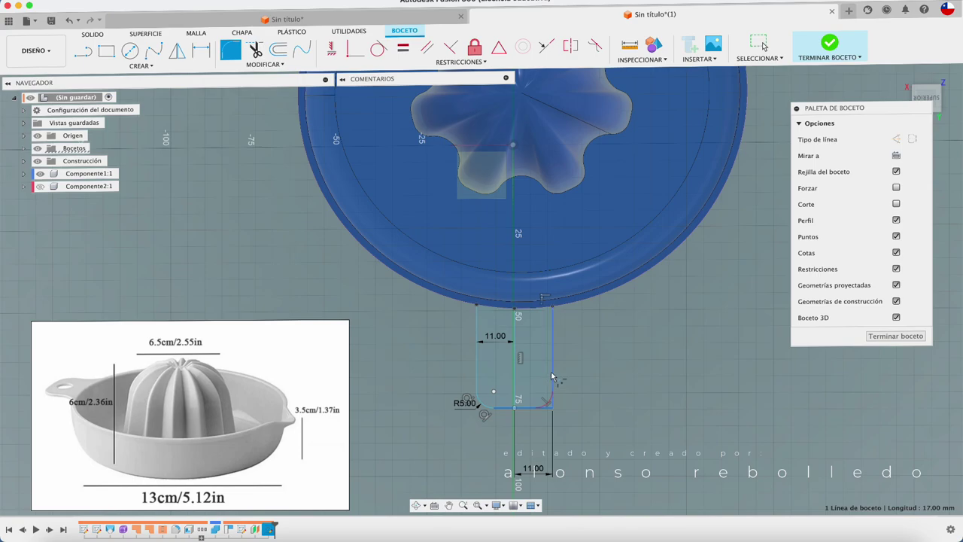
left_click(552, 377)
left_click(129, 50)
Add a 10 mm diameter hole circle inside the tab and finish the sketch
left_click(513, 144)
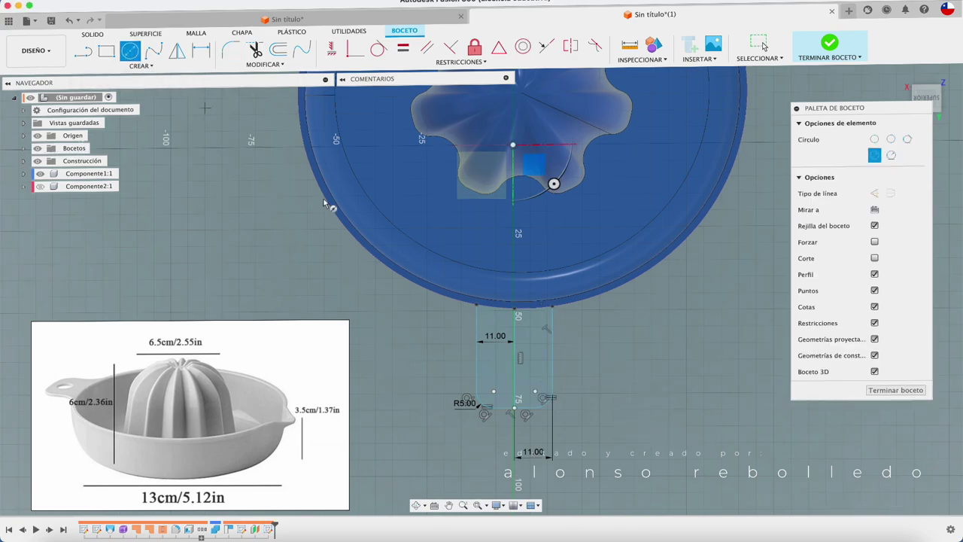
left_click(554, 183)
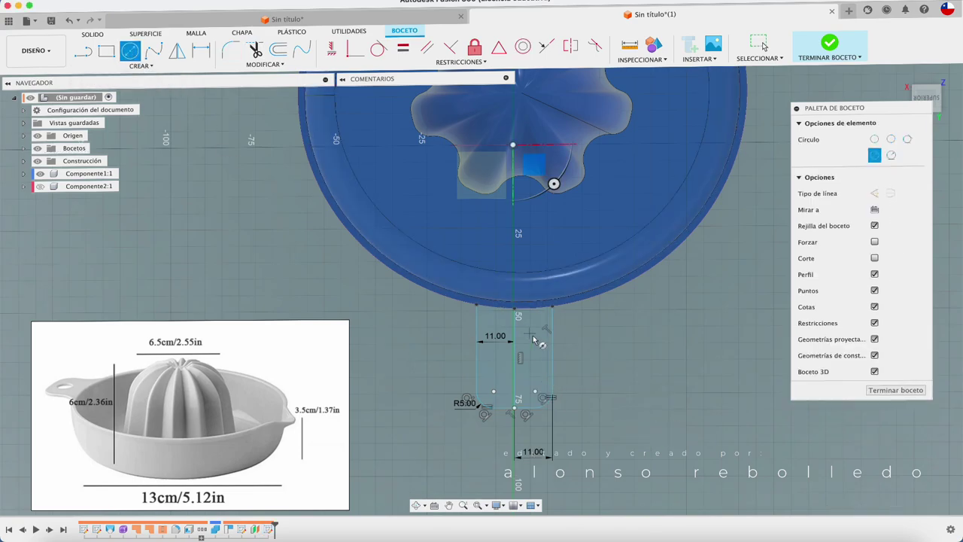
left_click(514, 376)
type("10")
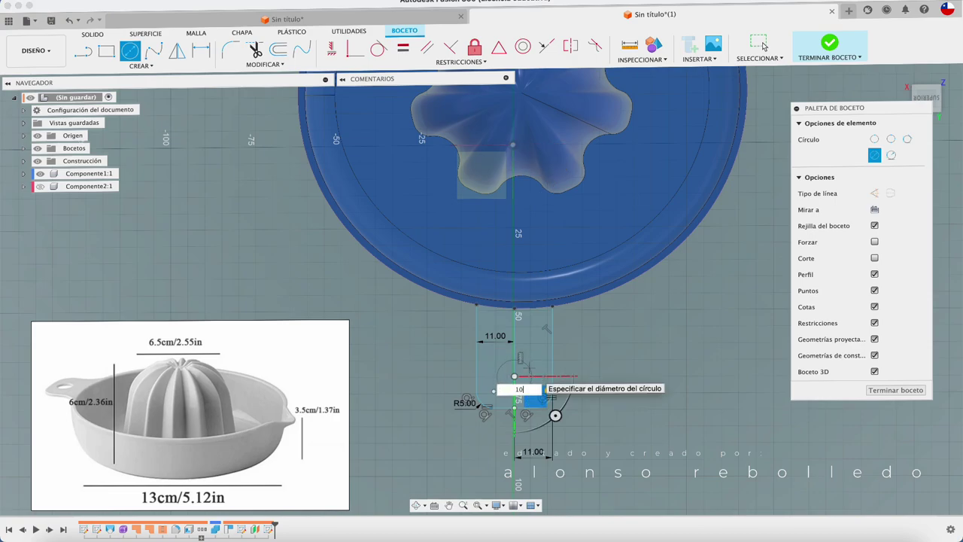
key("Return")
left_click(892, 336)
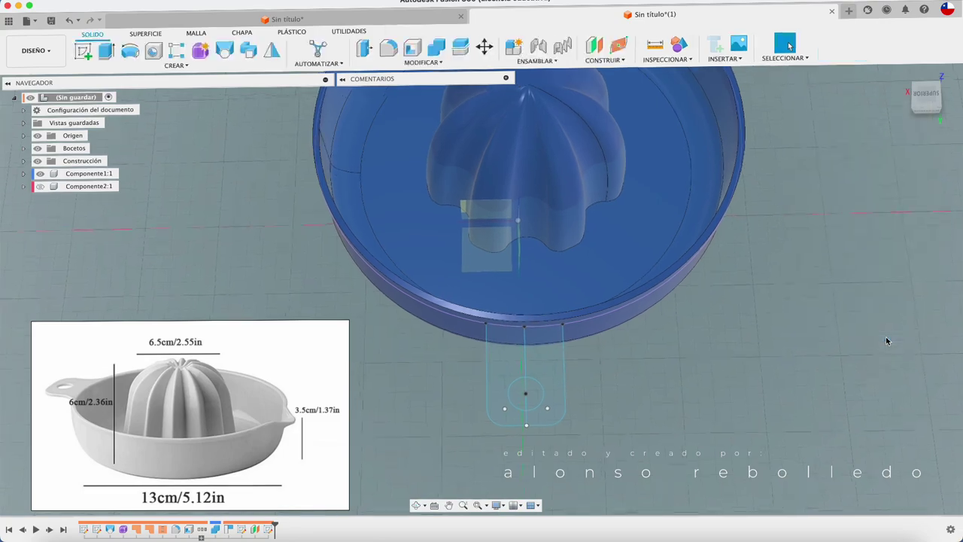
Extrude both tab sketch profiles 3 mm, joined to the bowl rim as the handle tab
mouse_move(886, 341)
middle_mouse_down("shift")
mouse_move(524, 368)
mouse_move(531, 347)
middle_mouse_up("shift")
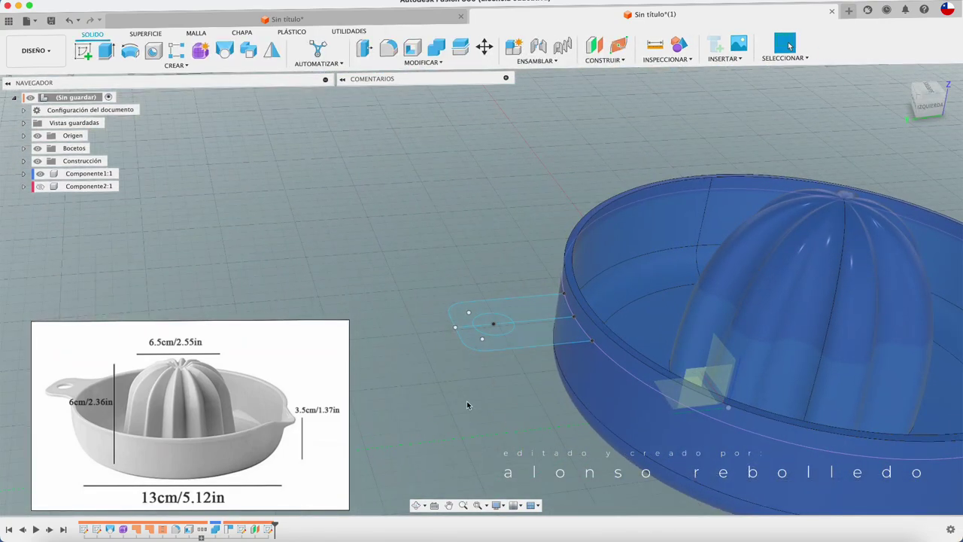
key("e")
left_click(527, 319)
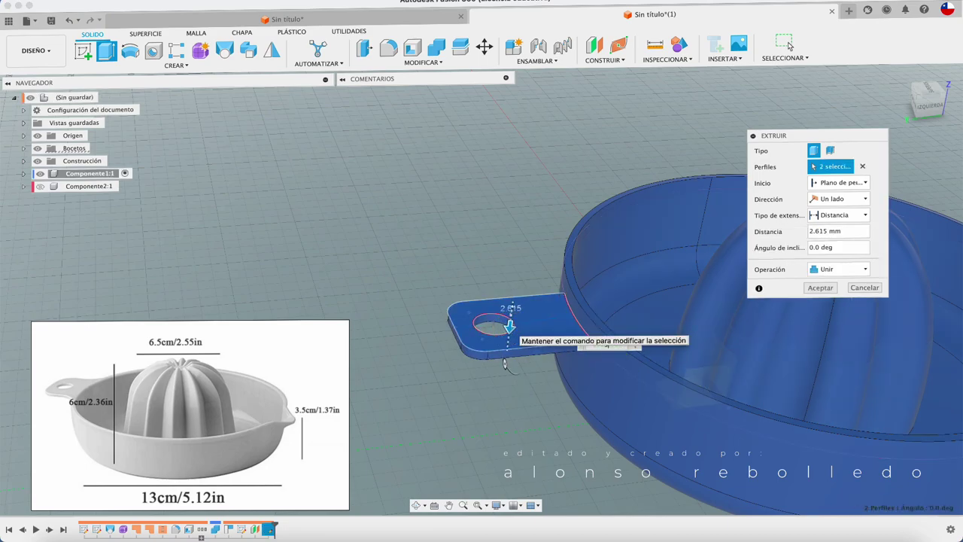
type("3")
left_click(815, 292)
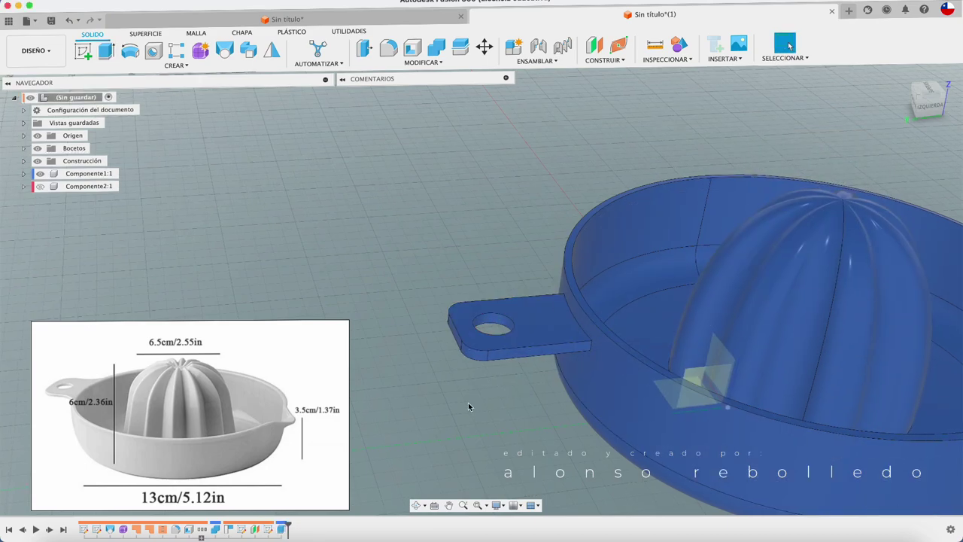
scroll(467, 405, "down", 2)
scroll(467, 406, "down", 3)
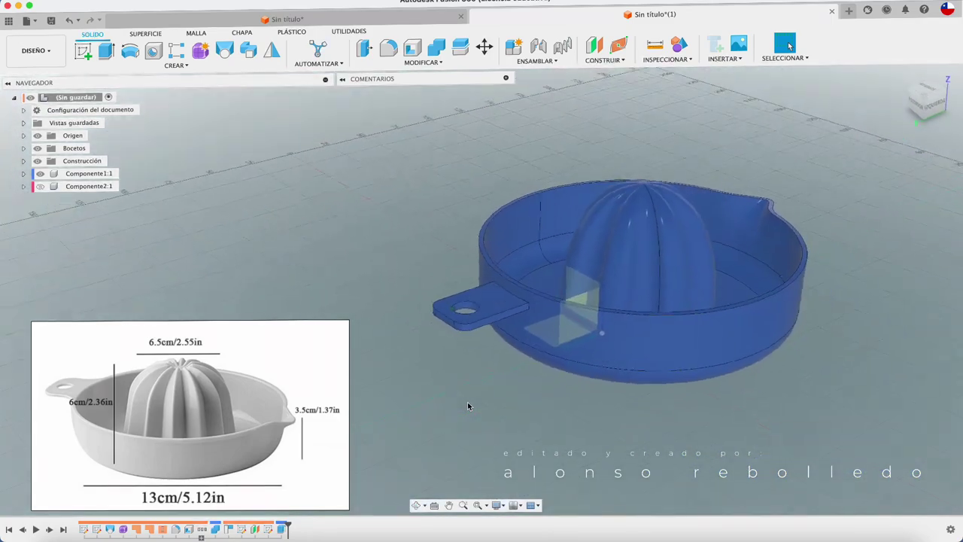
scroll(474, 323, "up", 3)
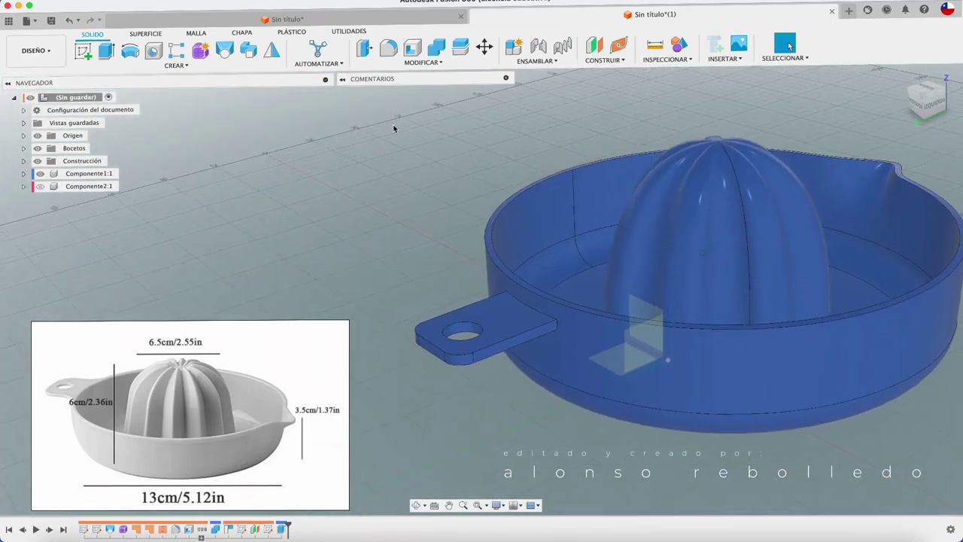
Fillet the first edge where the handle tab meets the bowl wall
left_click(389, 47)
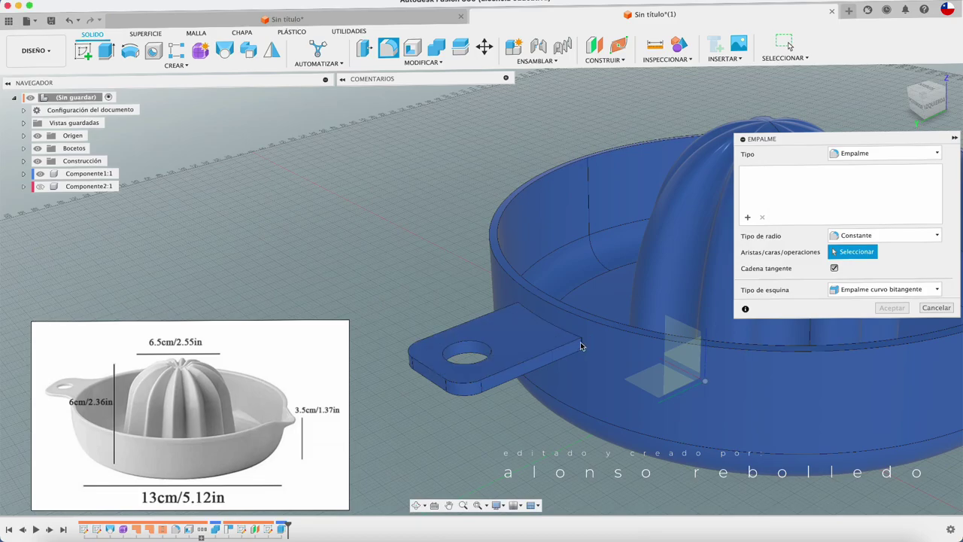
left_click(580, 346)
left_click_drag(581, 361, 582, 354)
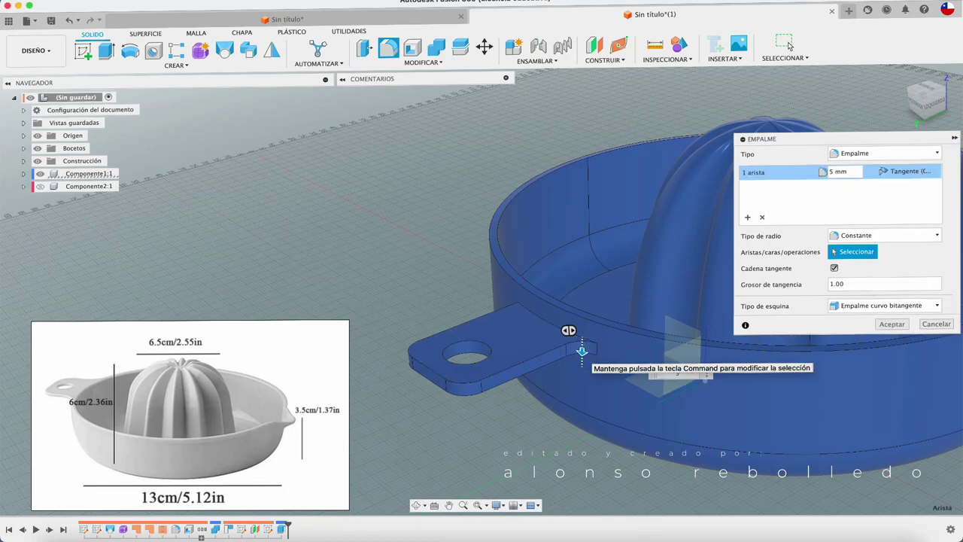
key("Return")
Round the tab's other edge at the bowl wall with a 5 mm fillet
middle_click_drag(673, 383, 397, 47, "shift")
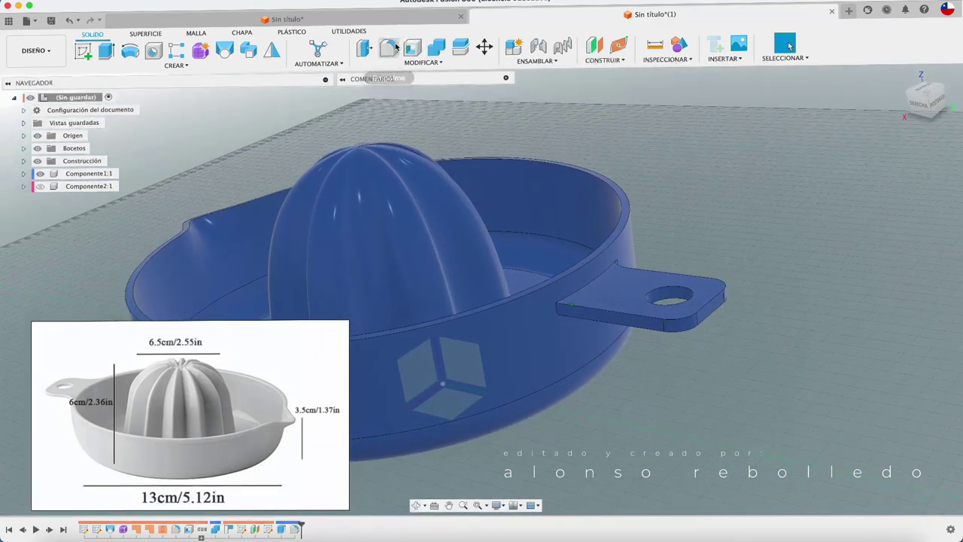
left_click(389, 47)
left_click(568, 332)
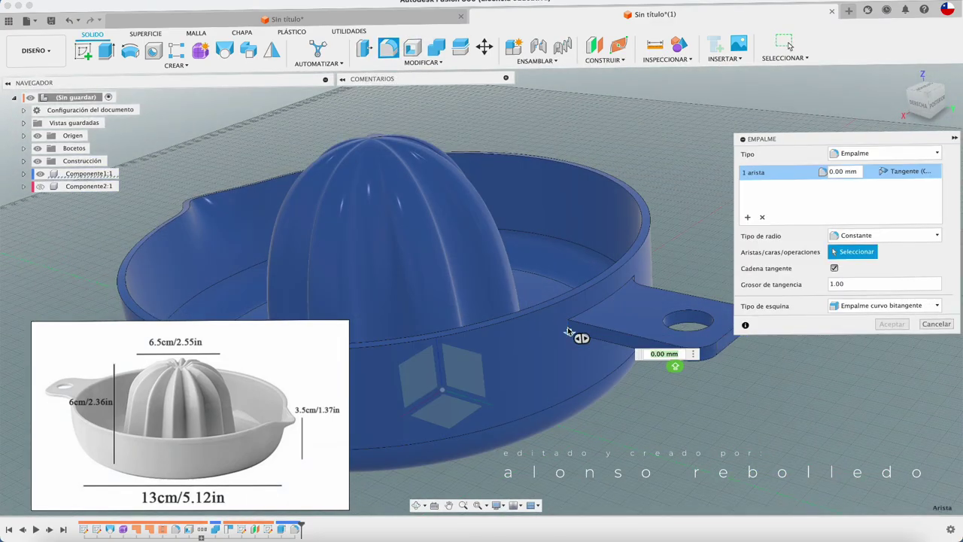
type("5")
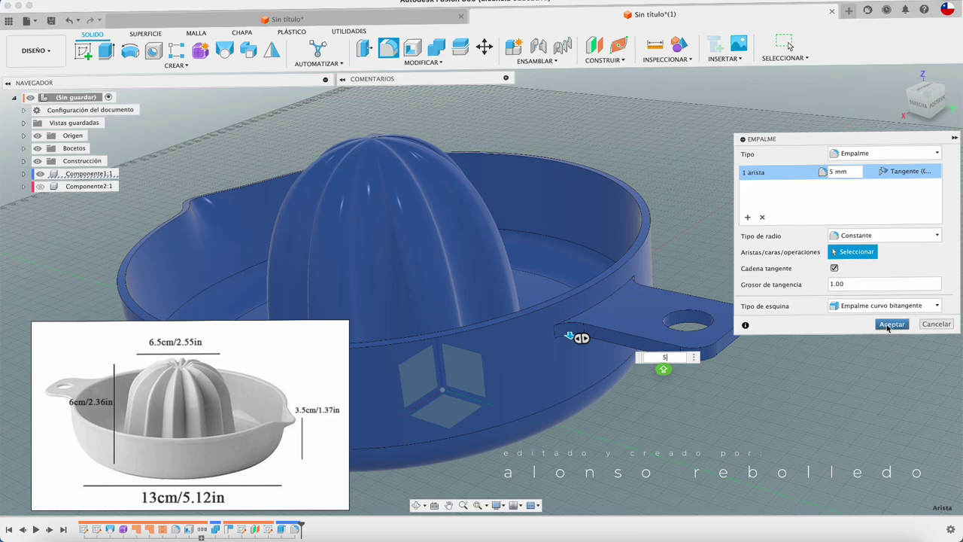
left_click(891, 324)
middle_click_drag(655, 319, 693, 326, "shift")
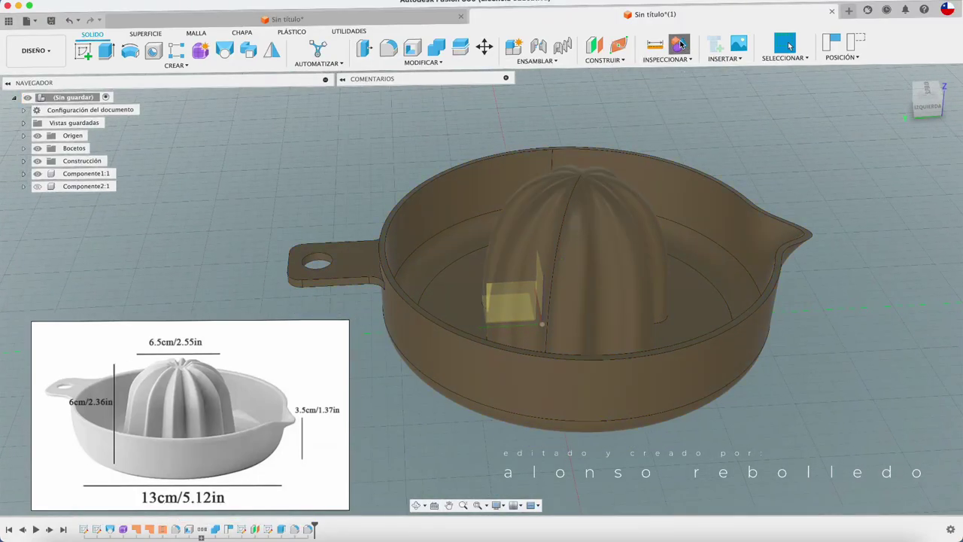
Align the juicer's flat bottom face to the origin point so the model stands upright
mouse_move(571, 301)
middle_mouse_down("shift")
mouse_move(569, 240)
mouse_move(512, 367)
middle_mouse_up("shift")
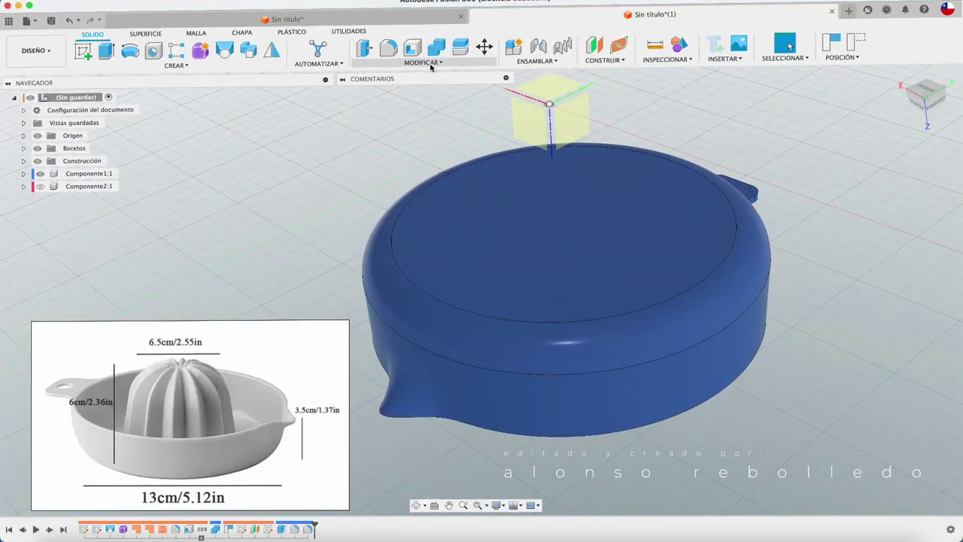
left_click(431, 64)
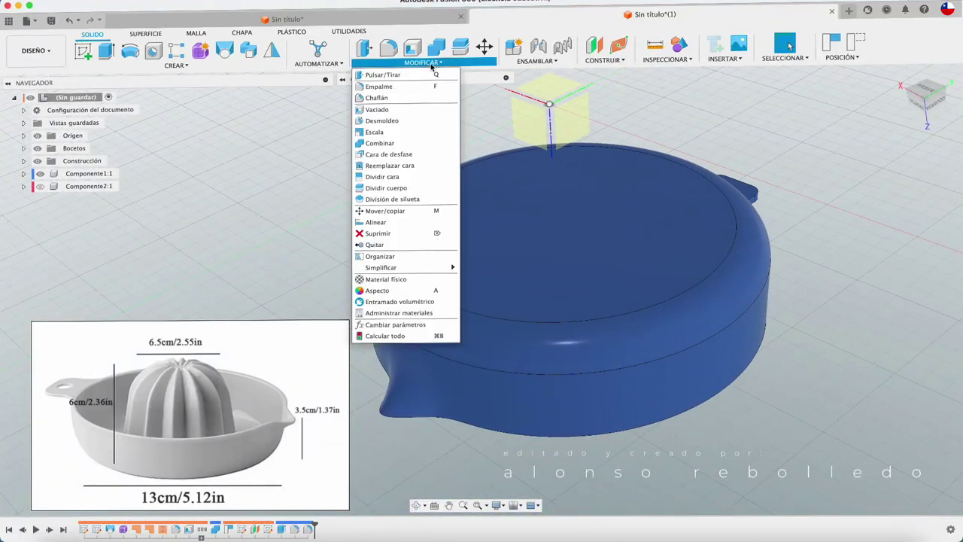
left_click(380, 222)
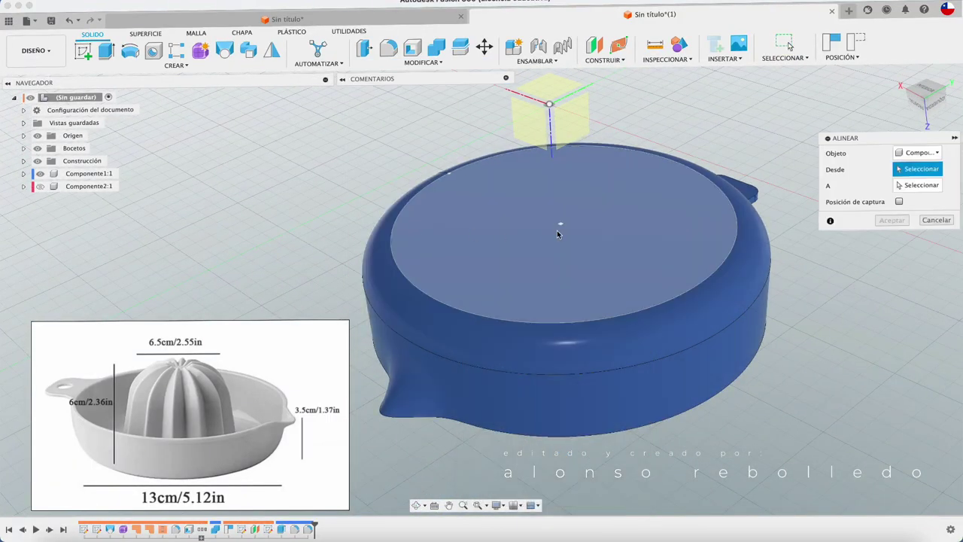
left_click(557, 224)
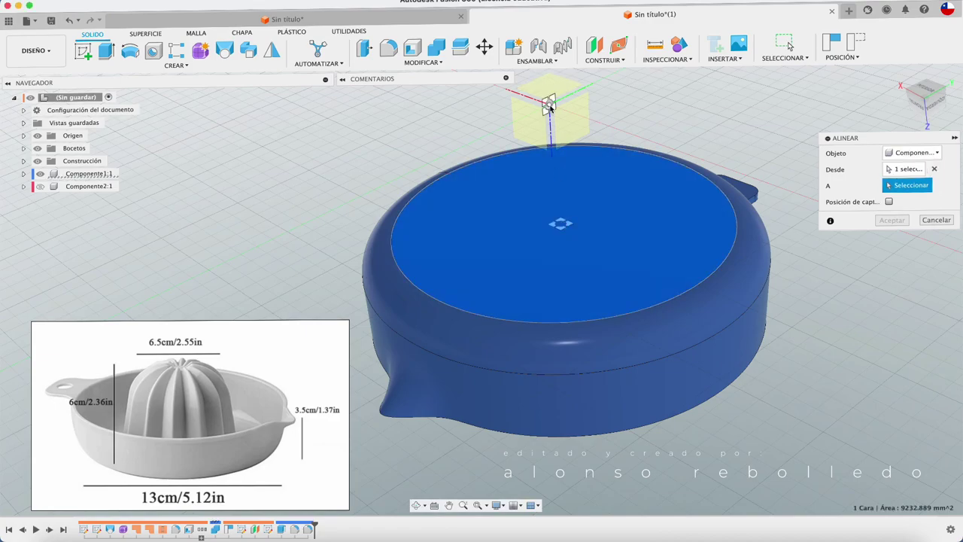
left_click(548, 104)
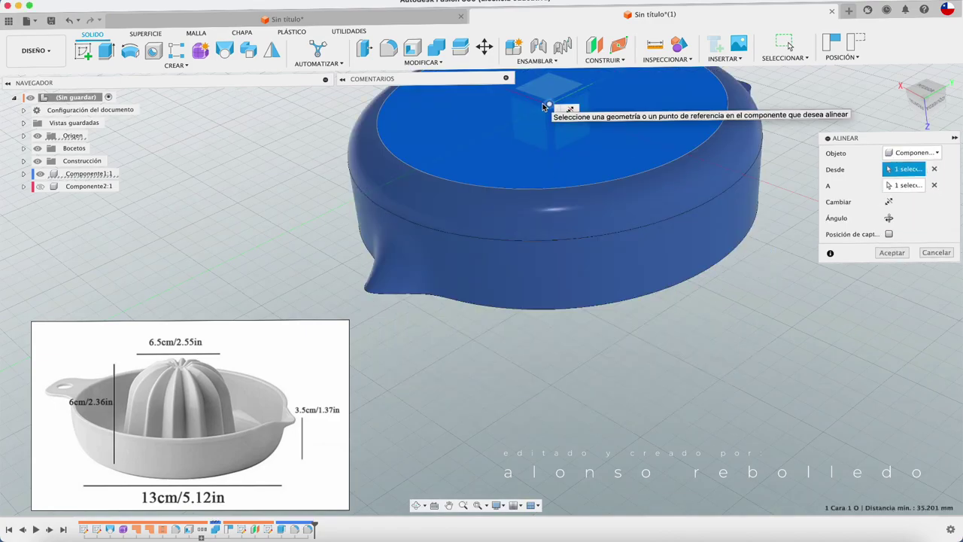
left_click(892, 253)
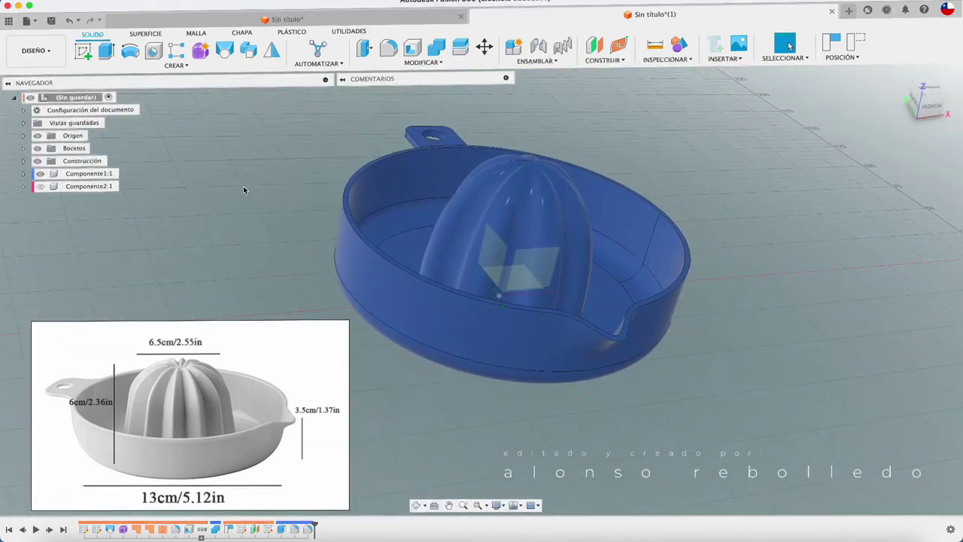
Remove the Componente2:1 component and rename Componente1 to EXPRIMIDOR
left_click(98, 189)
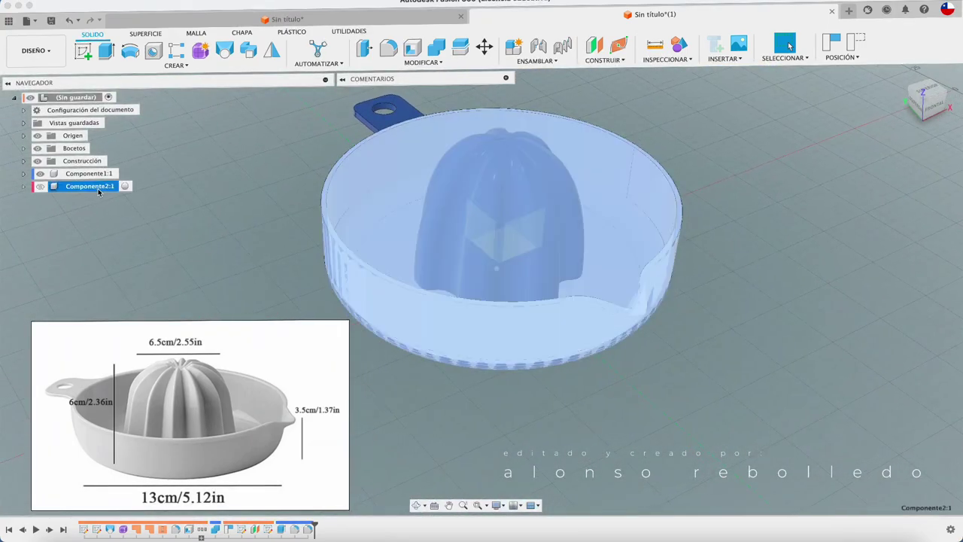
right_click(98, 192)
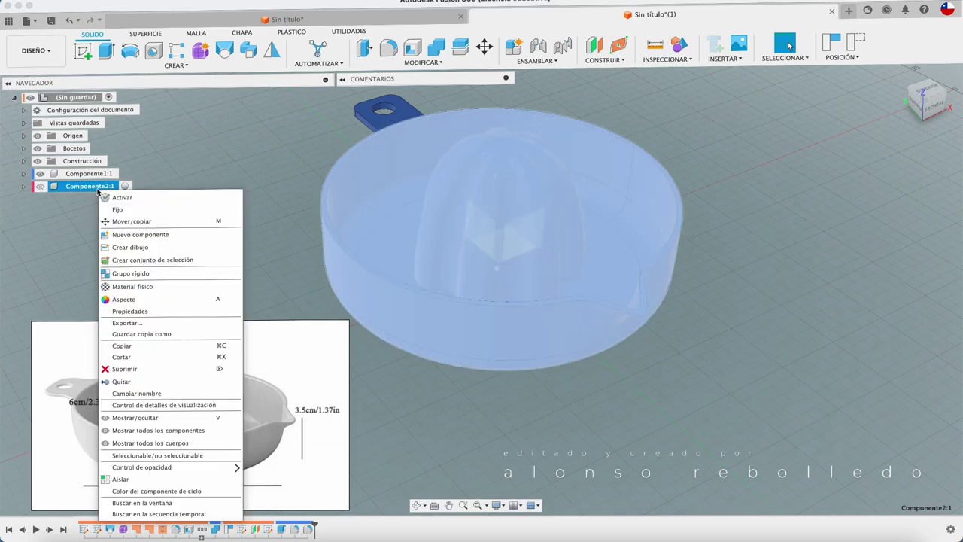
left_click(125, 369)
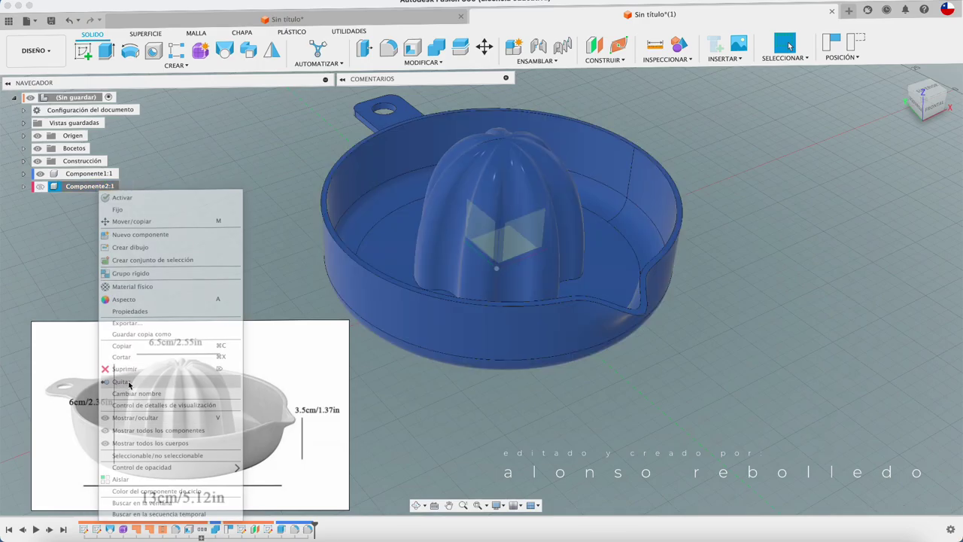
double_click(88, 174)
type("EXPRIMIDOR")
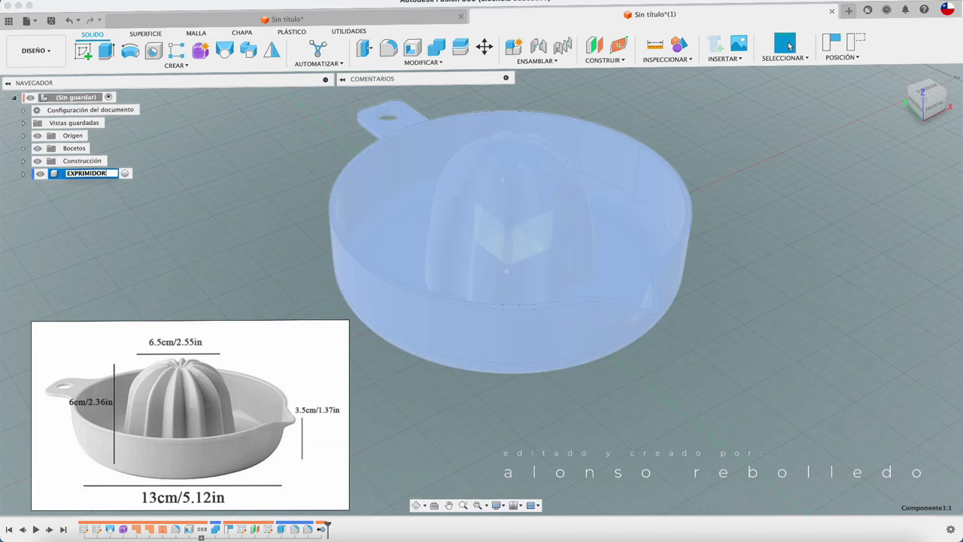
key("Escape")
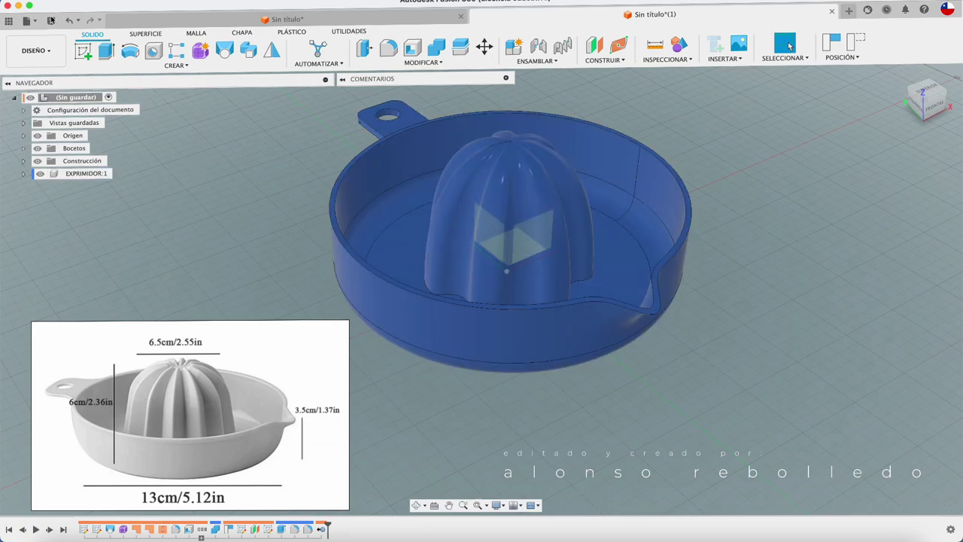
Save the design as EXPRIMIDOR in the PLASTICO y OTROS MATERIALES folder
left_click(51, 20)
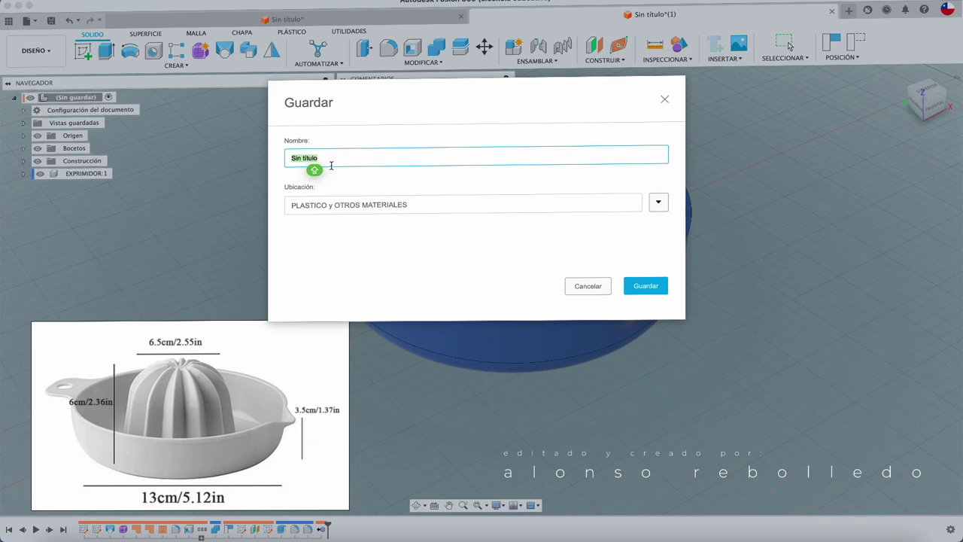
type("EXPRIMIDOR")
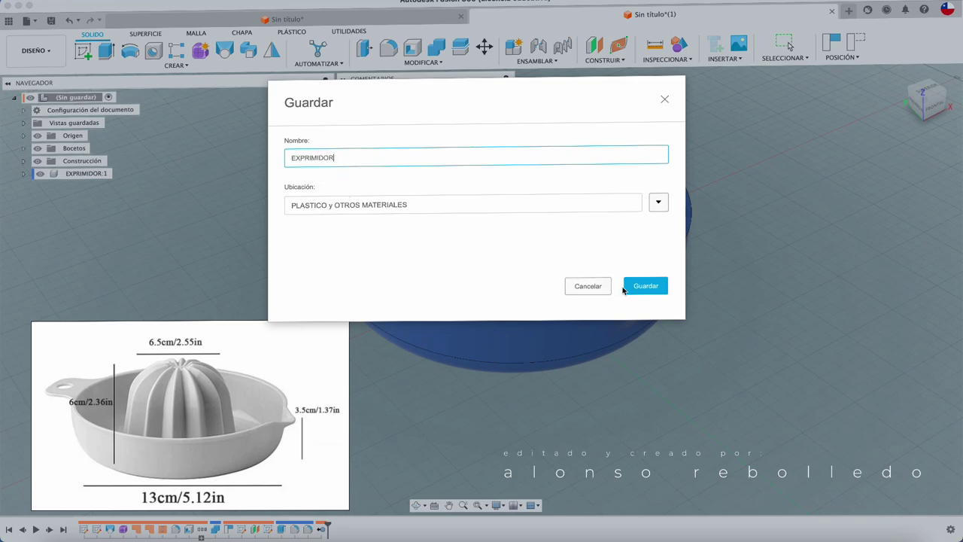
left_click(625, 288)
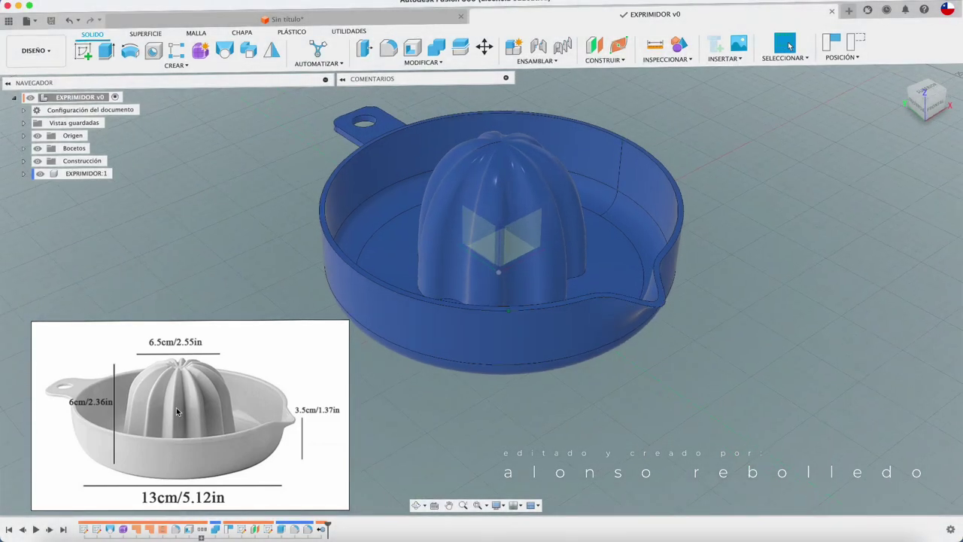
Close the reference picture without saving it
right_click(163, 392)
left_click(183, 382)
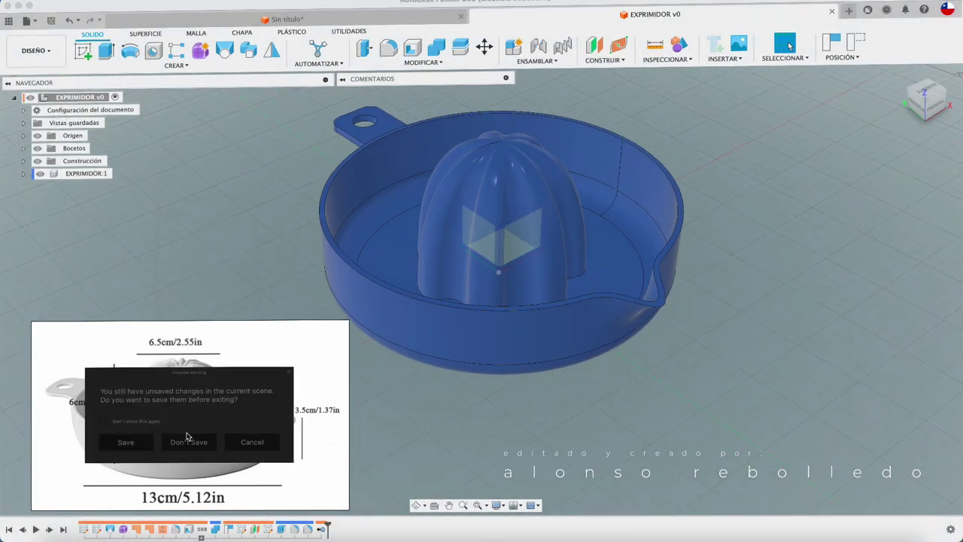
left_click(194, 442)
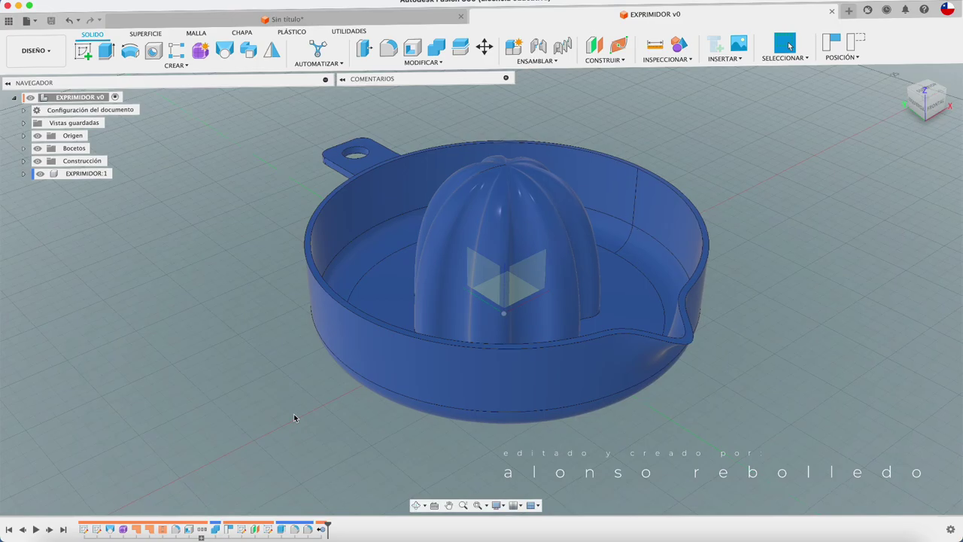